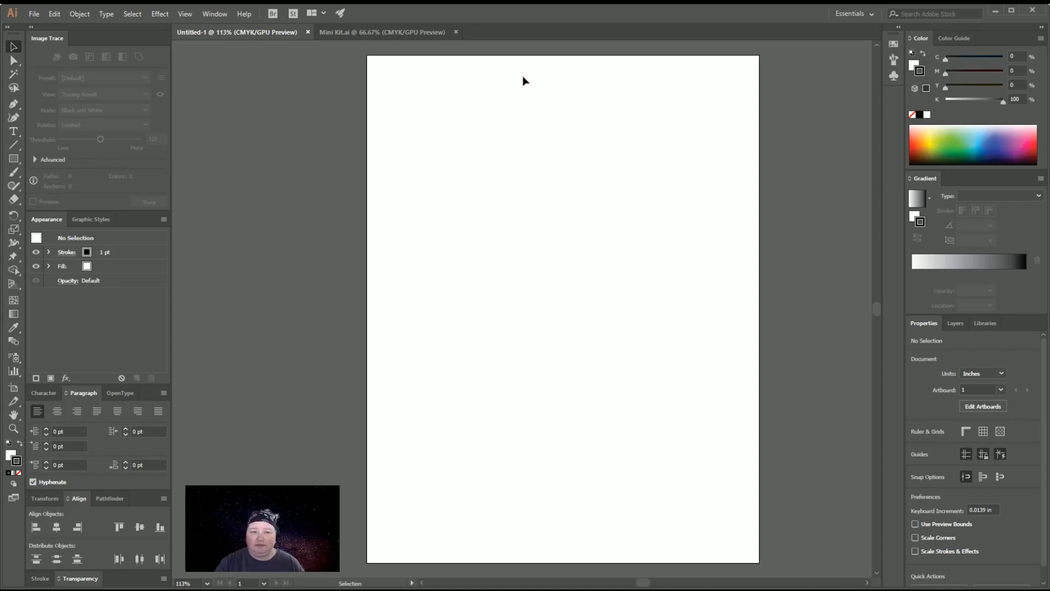
Copy all the sticker artwork inside the registration marks in Mini Kit.ai into the untitled document and centre it horizontally on the page
left_click(415, 32)
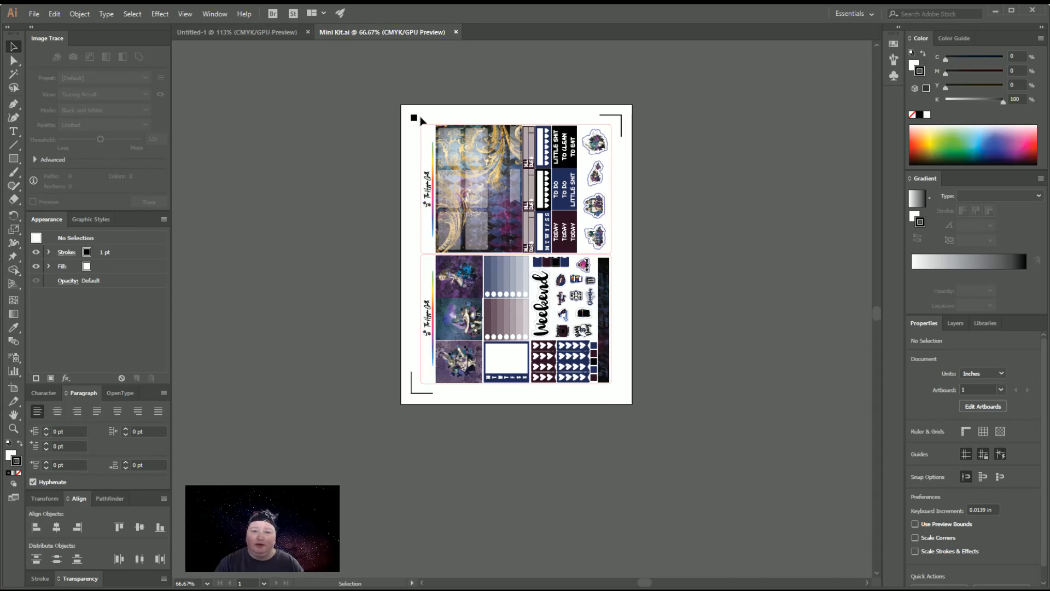
left_click_drag(421, 119, 618, 393)
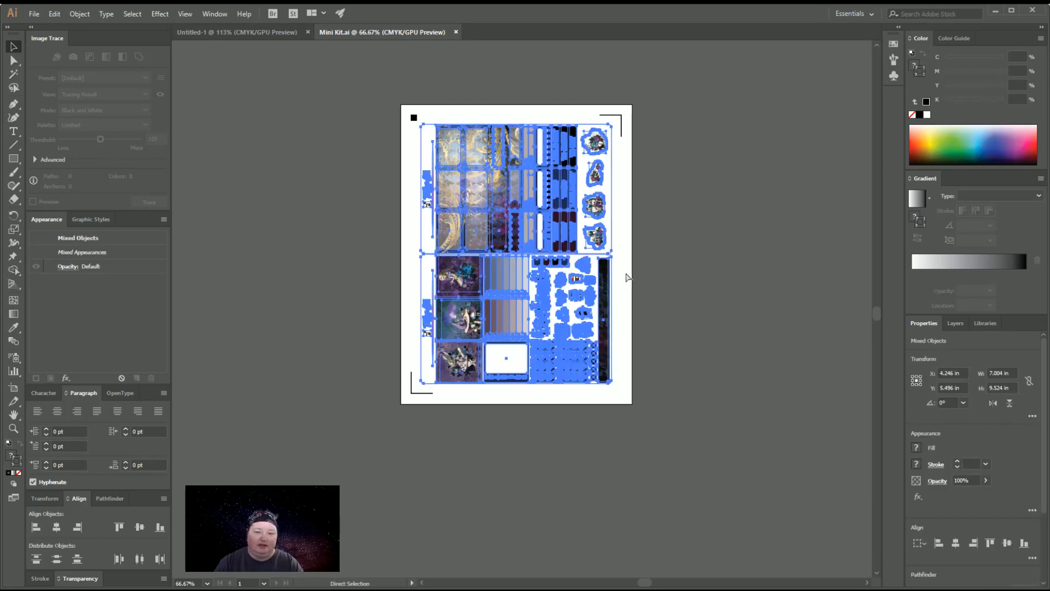
left_click(283, 33)
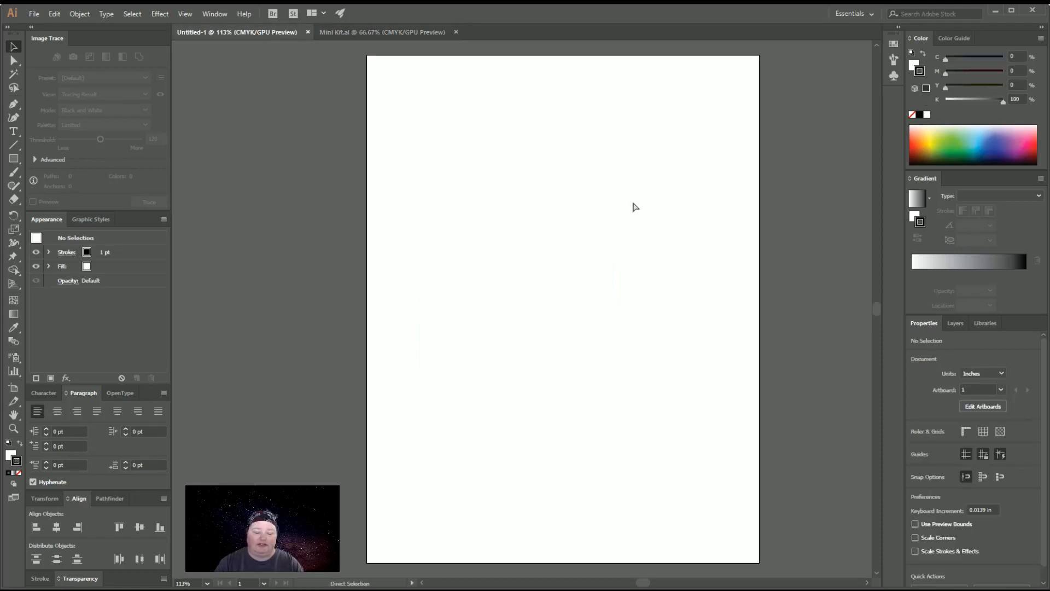
key("ctrl+v")
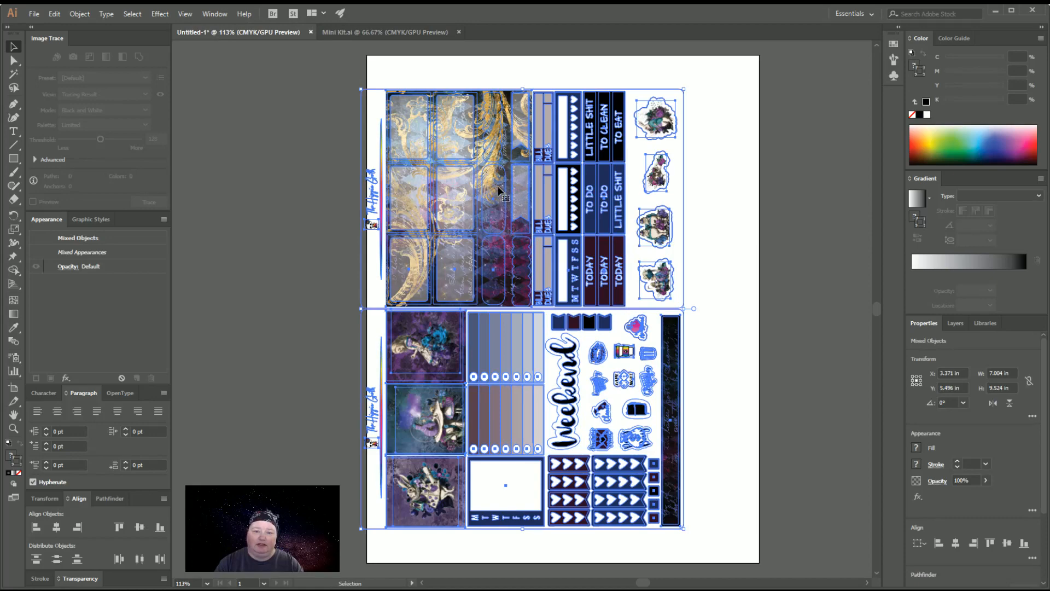
left_click_drag(499, 190, 542, 189)
left_click(778, 270)
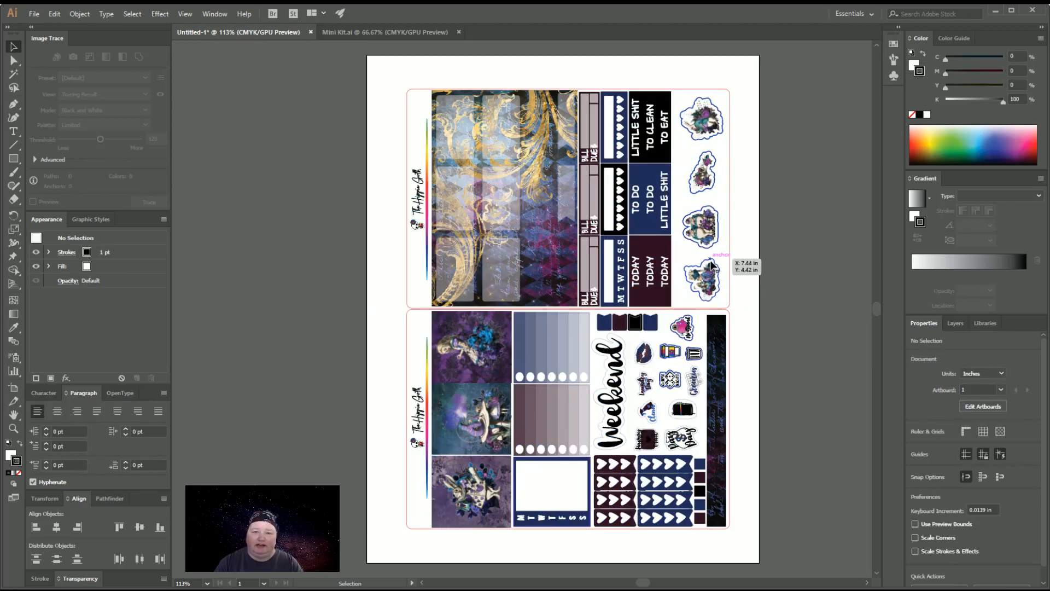
Delete the artwork from the lower sheet's three full picture boxes and the large patterned background image on the upper sheet
left_click(481, 505)
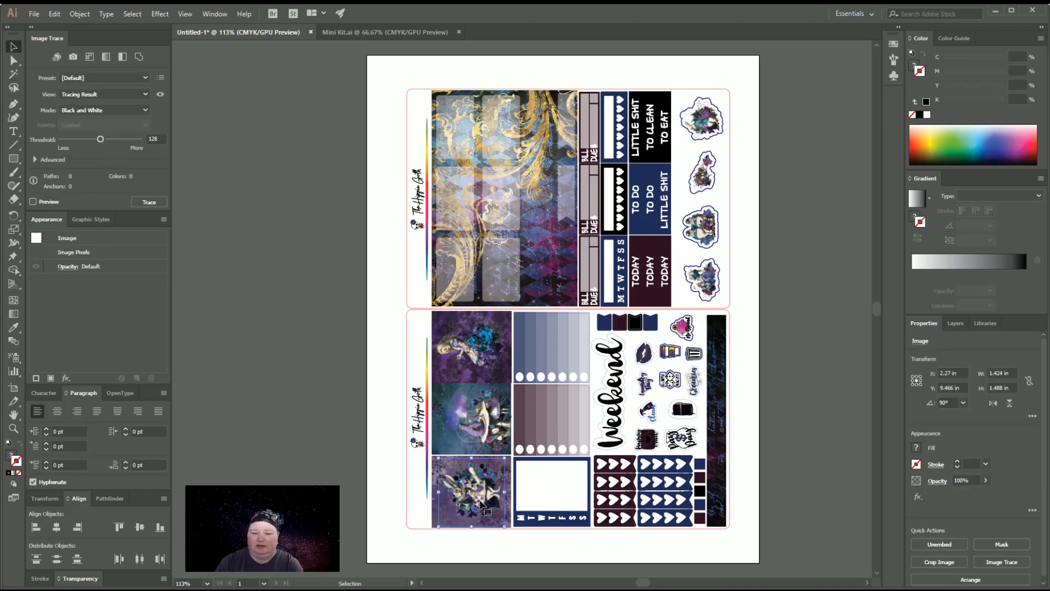
key("Delete")
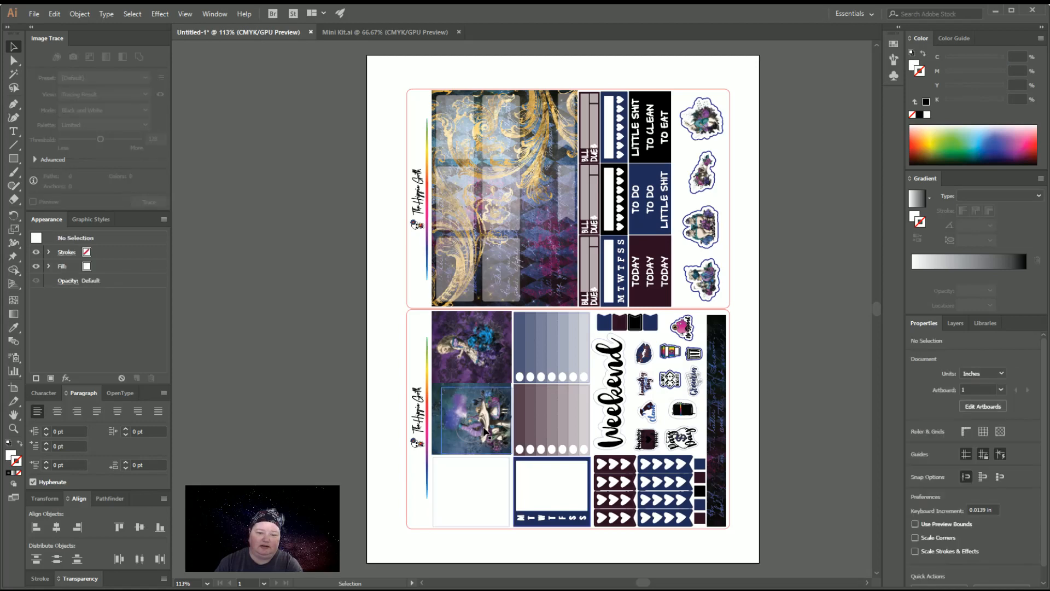
left_click(483, 427)
key("Delete")
left_click(484, 426)
key("Delete")
left_click(478, 358)
key("Delete")
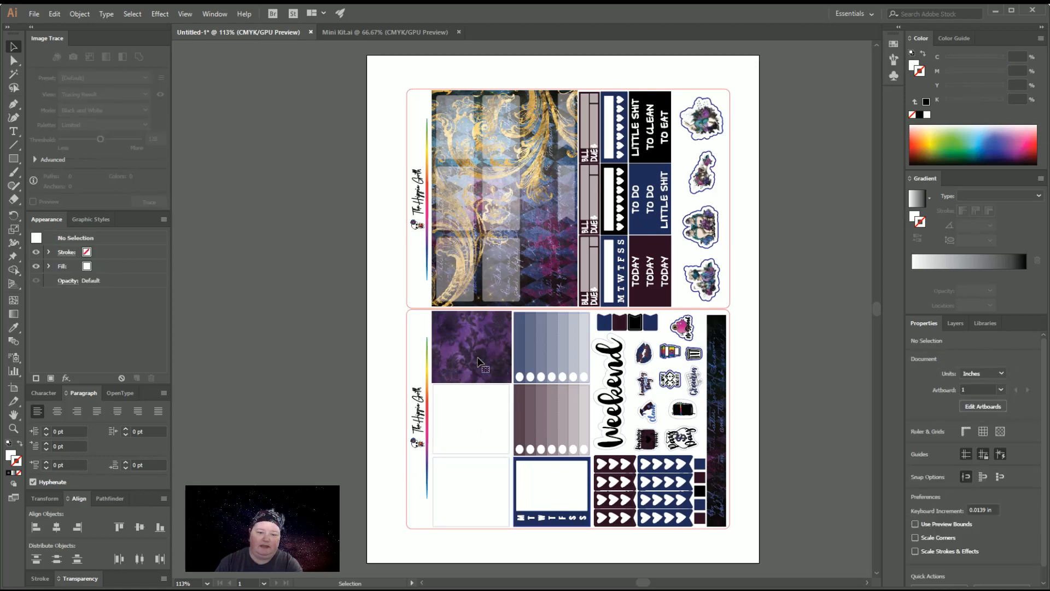
left_click(477, 361)
key("Delete")
left_click(534, 298)
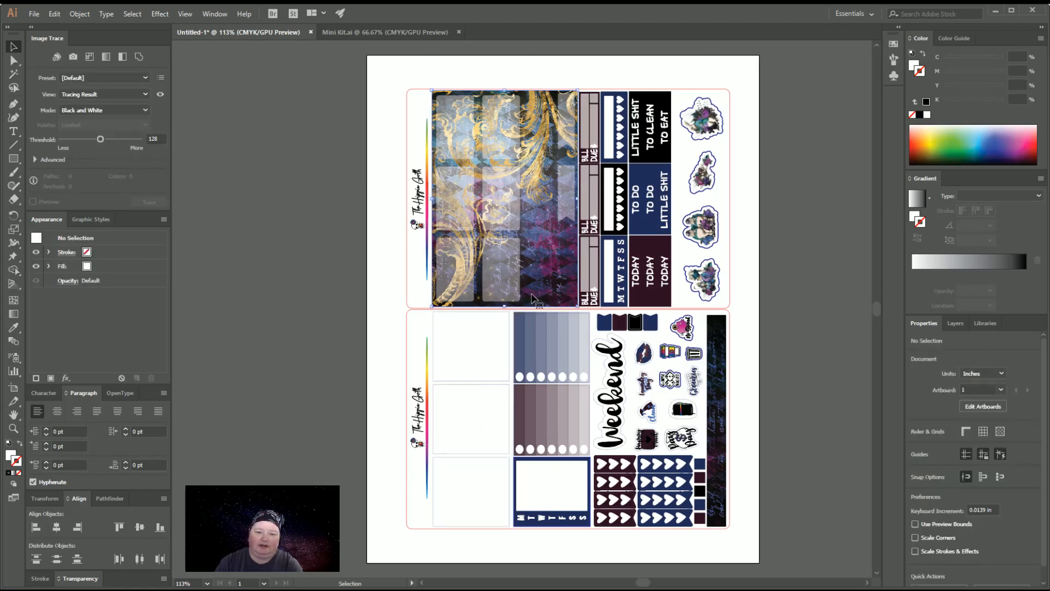
key("Delete")
Delete the four character images inside the upper sheet's die-cut outlines and the dark strip image on the lower sheet
left_click(712, 293)
key("Delete")
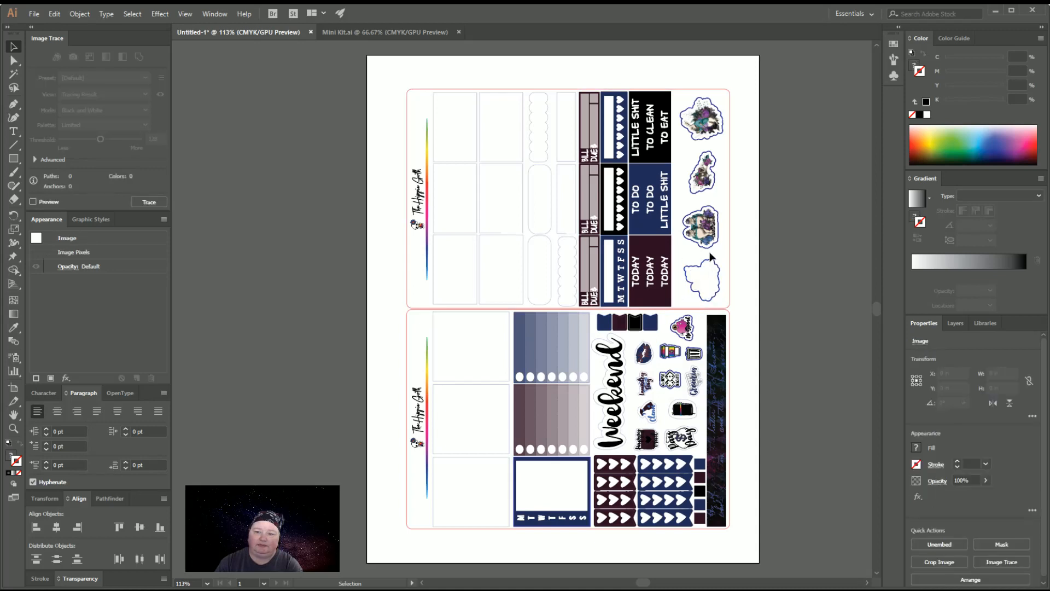
left_click(706, 227)
key("Delete")
left_click(703, 174)
key("Delete")
left_click(692, 132)
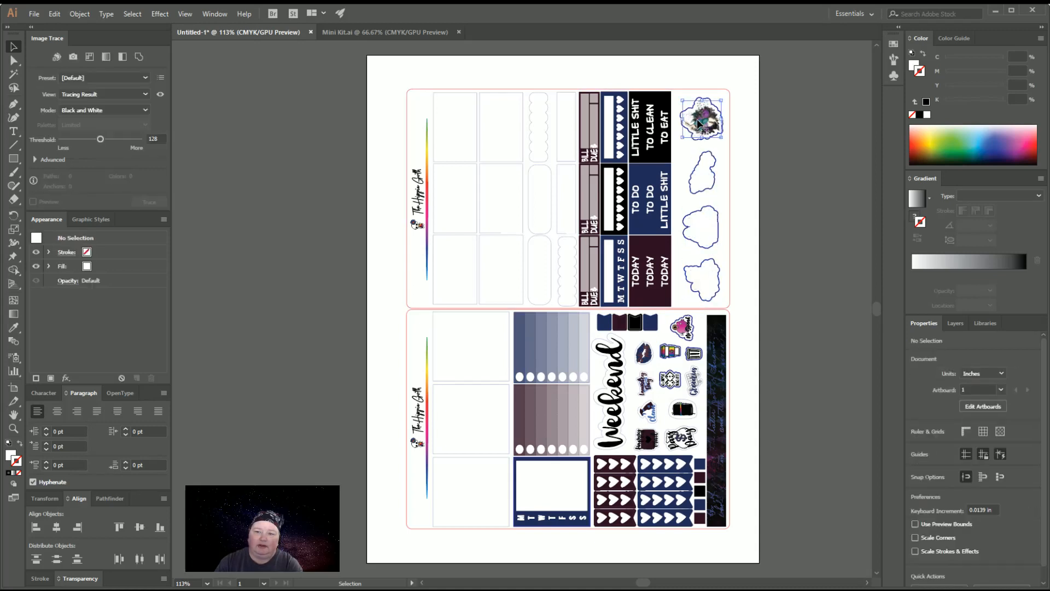
key("Delete")
left_click(711, 350)
key("Delete")
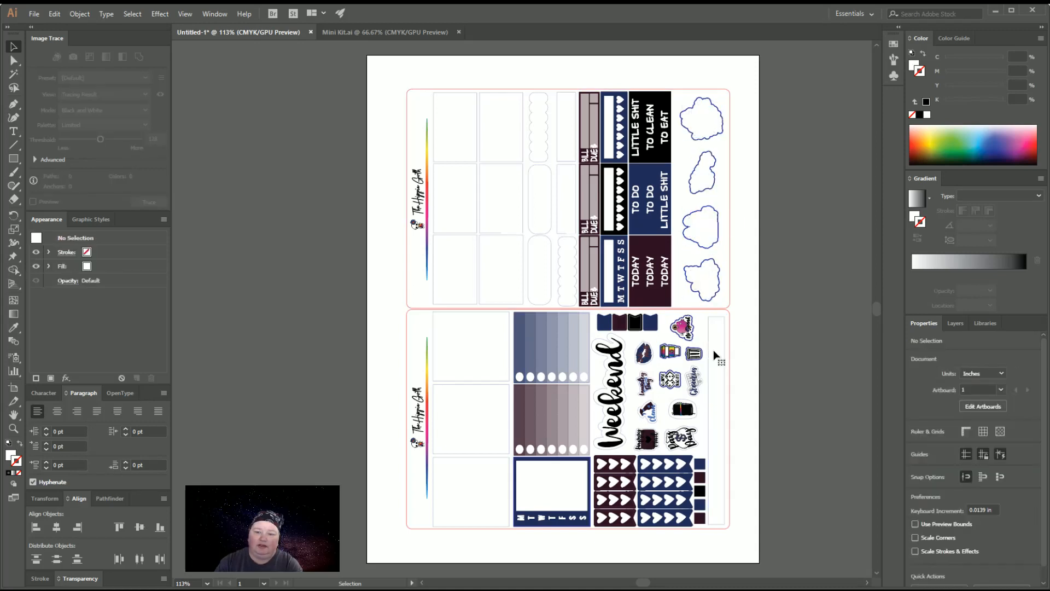
Ungroup the nested cut lines to separate the upper sheet's blank boxes from the remaining outlines
left_click(718, 245)
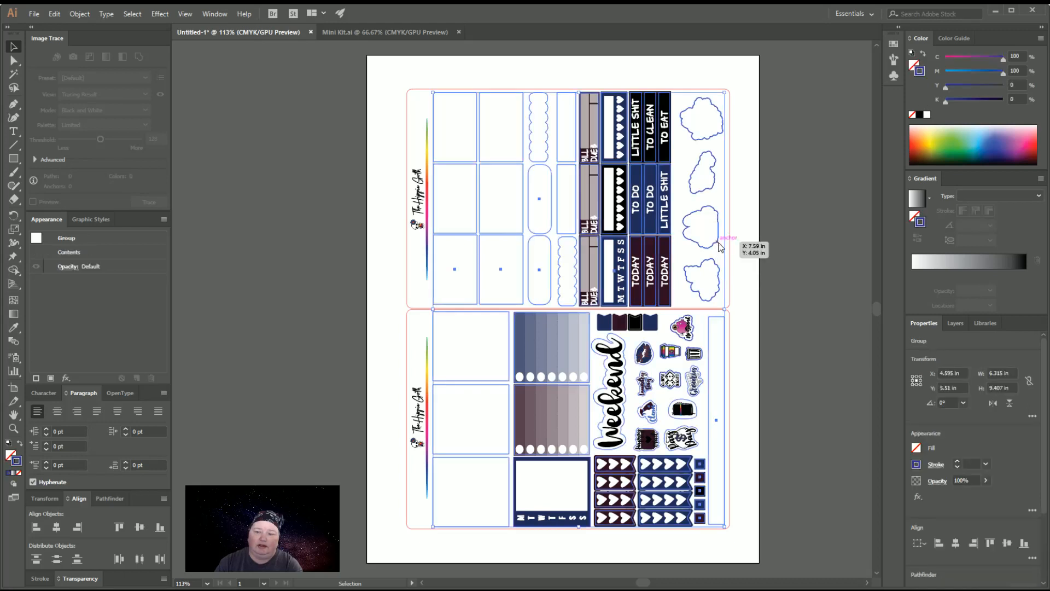
key("Delete")
left_click(715, 297)
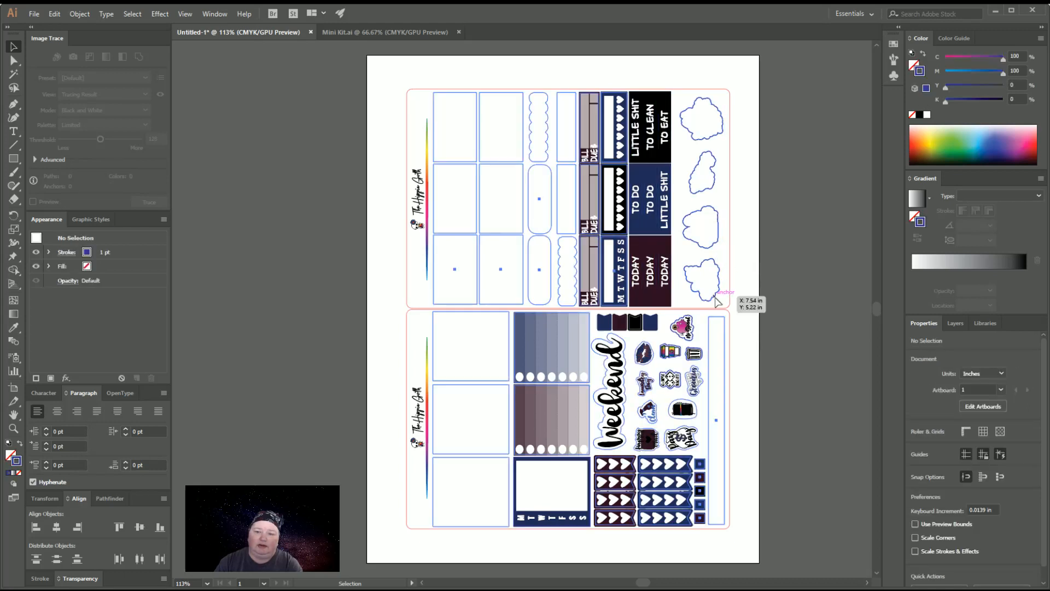
left_click(797, 377)
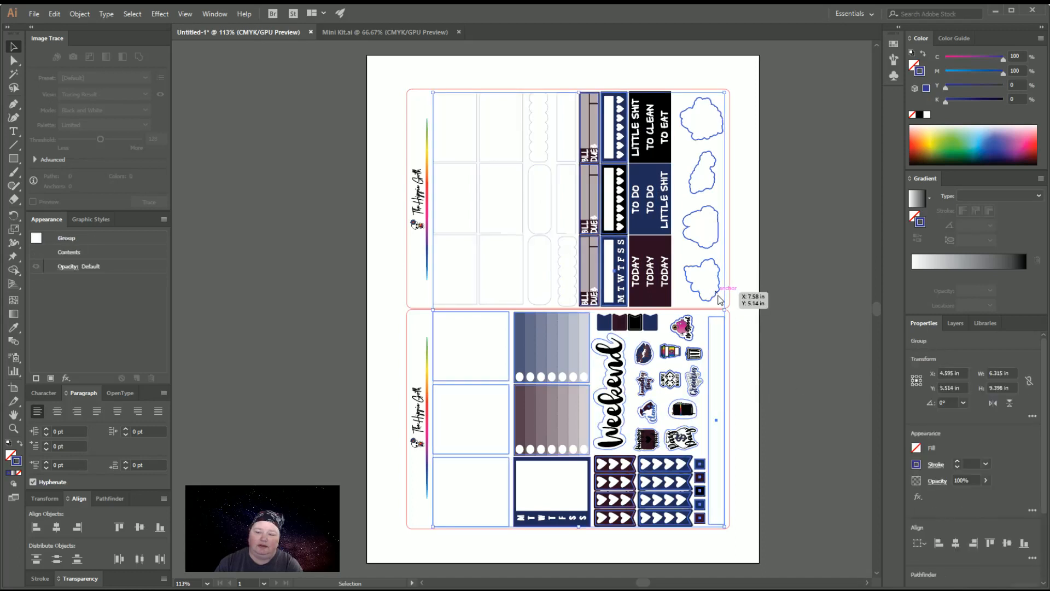
key("ctrl+shift+g")
left_click(836, 358)
left_click(715, 297)
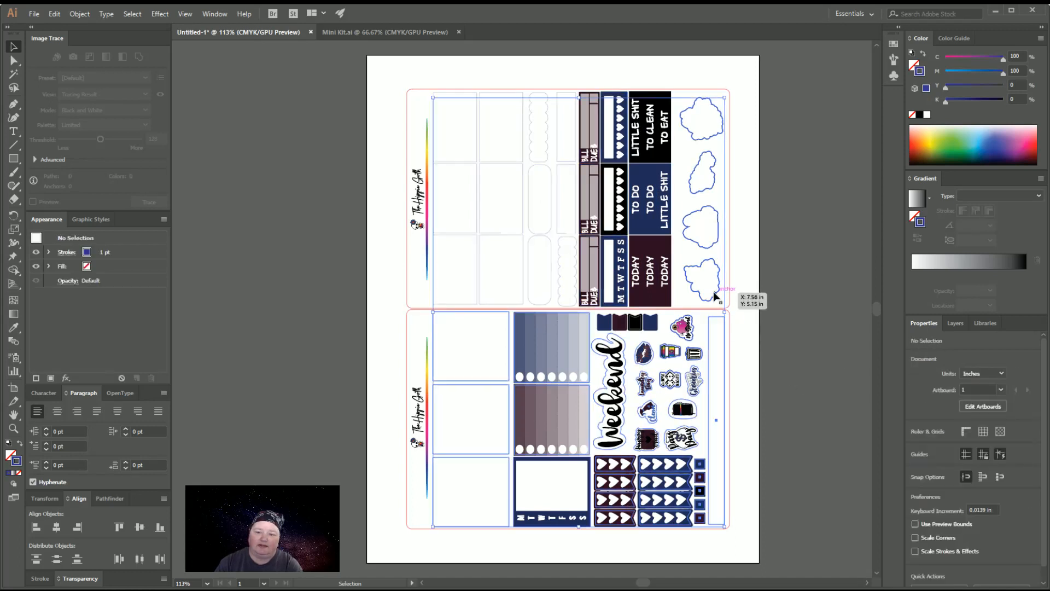
key("ctrl+shift+g")
left_click(763, 376)
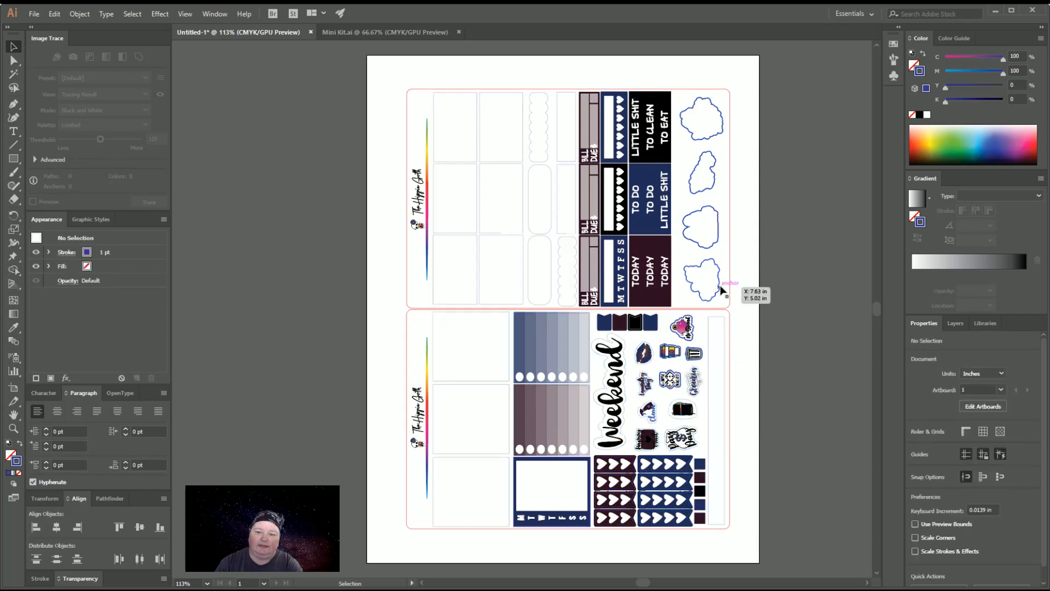
Keep ungrouping the cut lines until the four character sticker outlines are isolated, and delete those outlines from the upper sheet
left_click(720, 285)
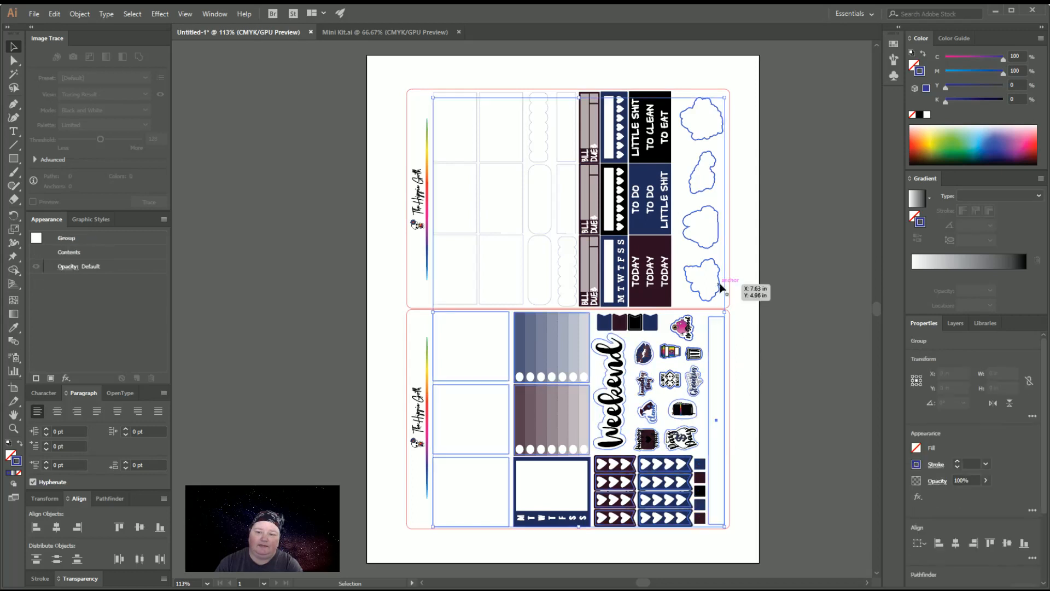
left_click(761, 381)
left_click(720, 290)
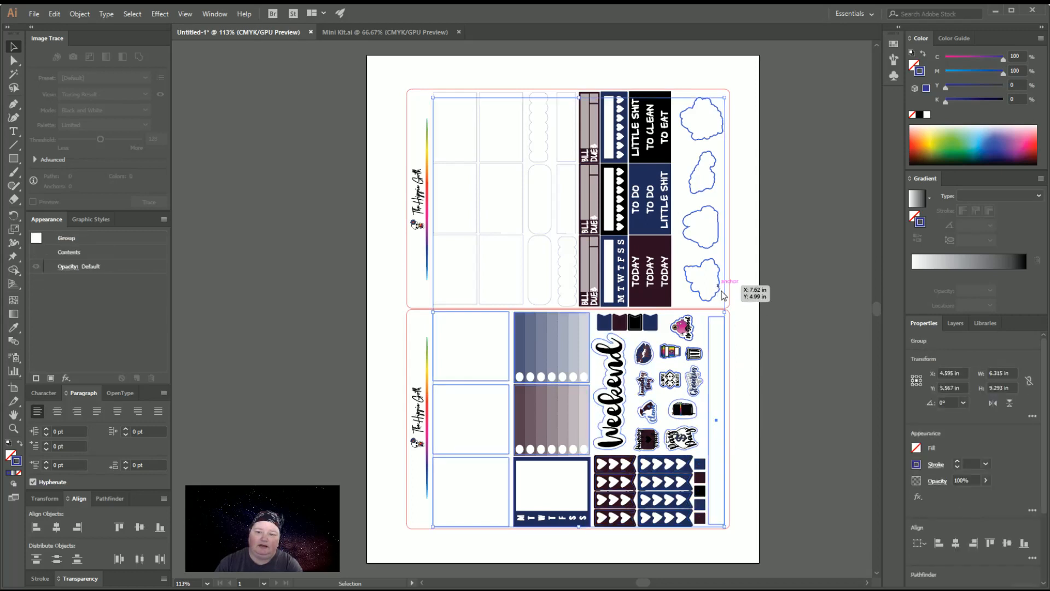
left_click(770, 382)
left_click(716, 299)
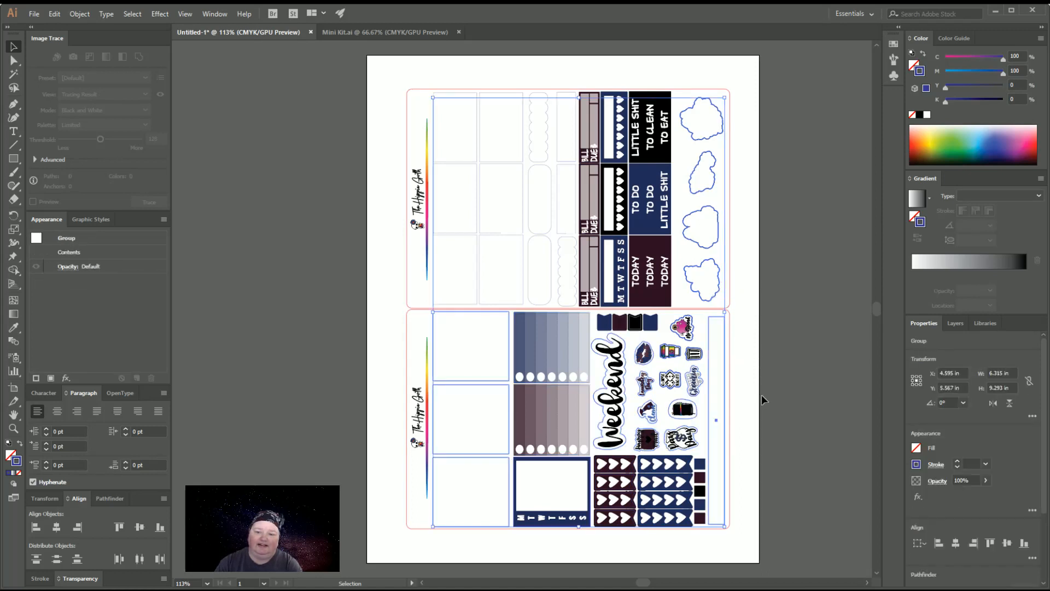
left_click(761, 395)
left_click(719, 294)
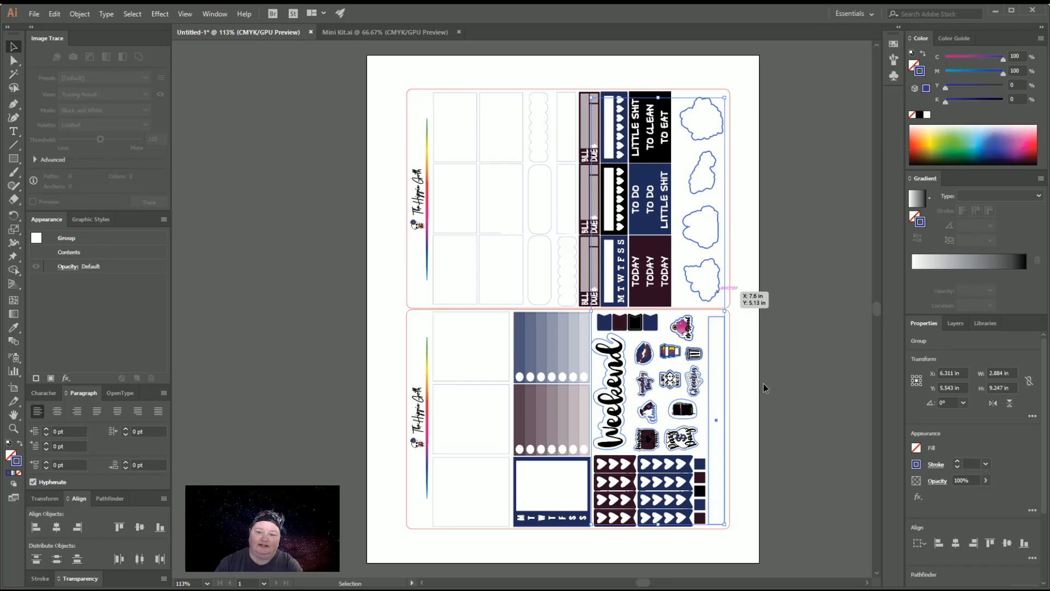
left_click(763, 387)
left_click(720, 290)
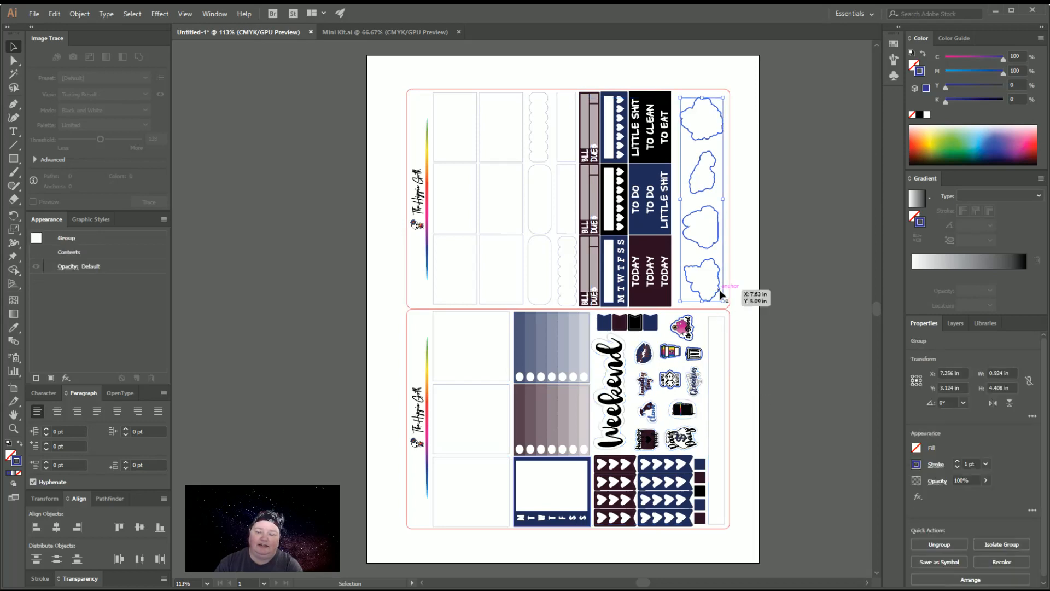
key("Delete")
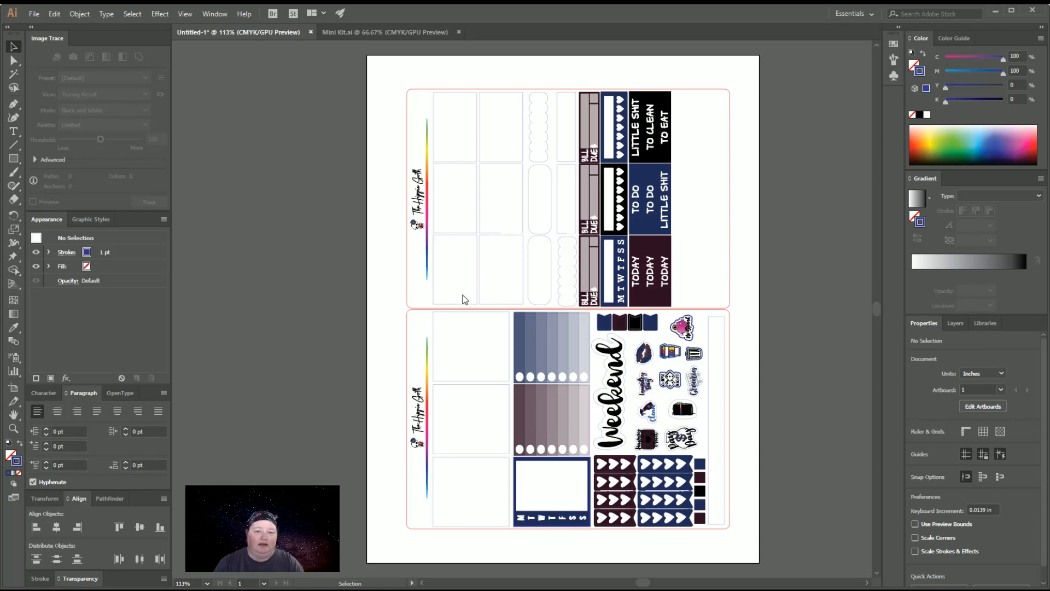
Copy the figure holding the LGBT banner, the PRIDE lettering and the rainbow from Boxes and Headers.ai
scroll(747, 304, "up", 5)
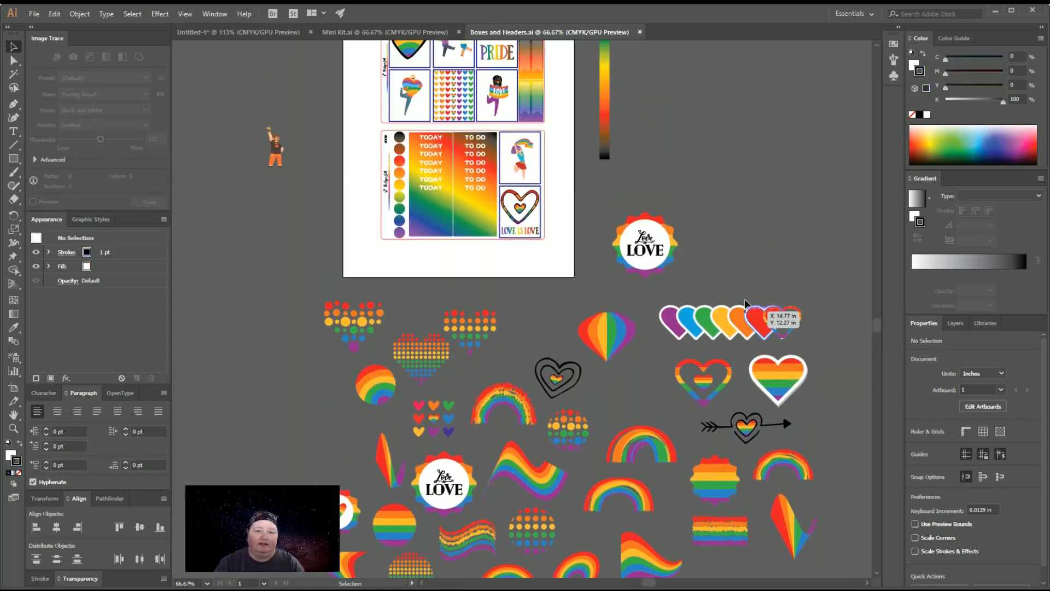
scroll(747, 304, "up", 3)
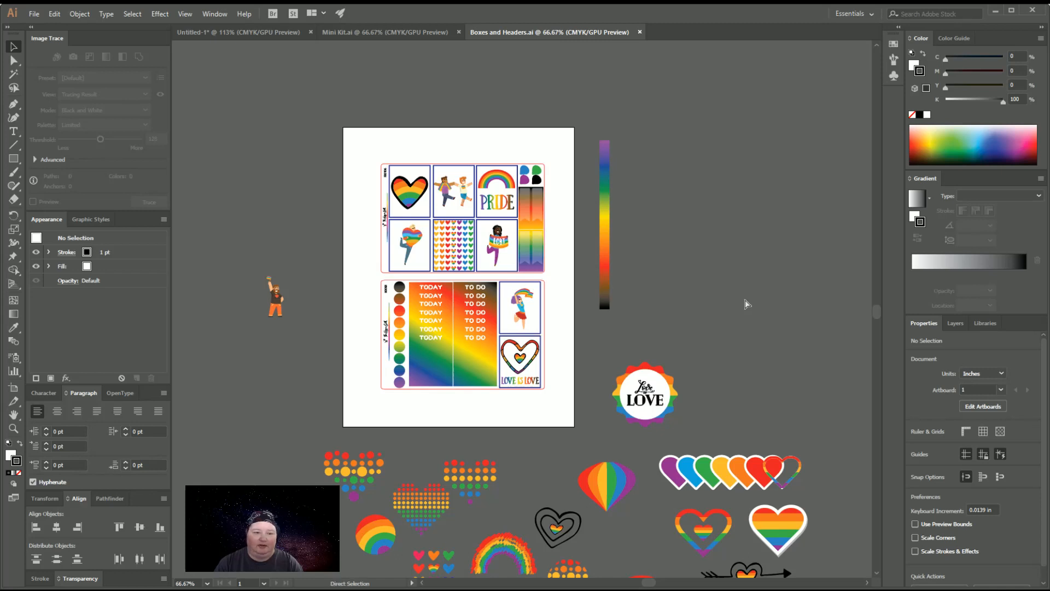
key("ctrl+1")
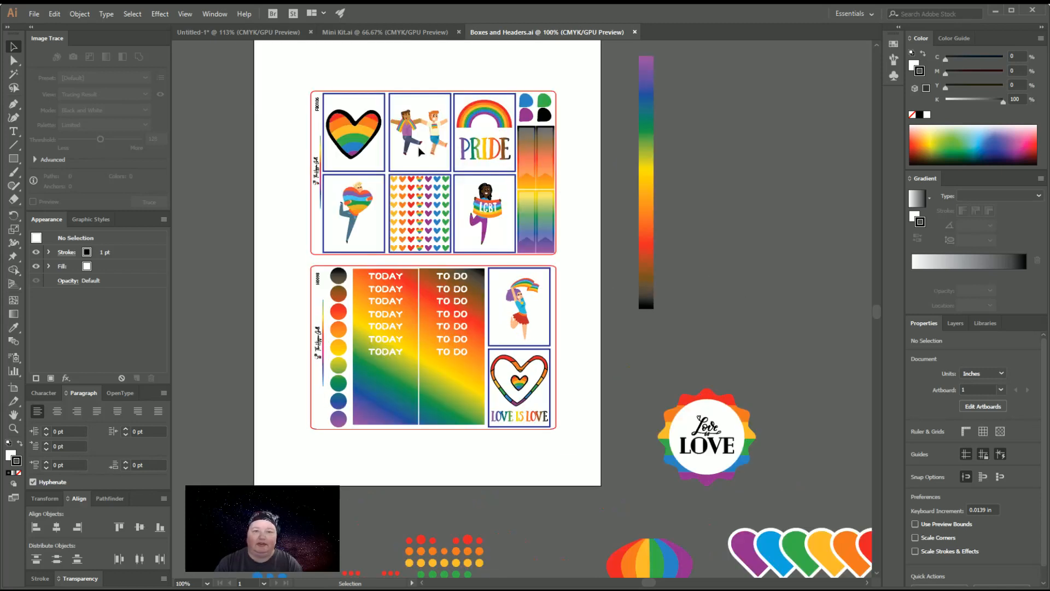
left_click(499, 227)
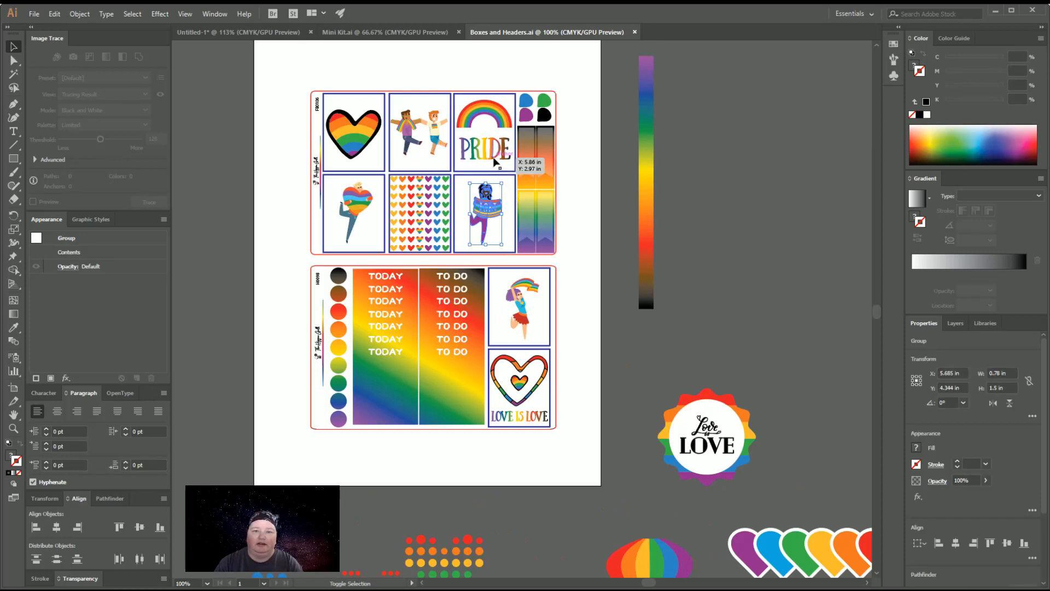
left_click(501, 140, "shift")
left_click(490, 113, "shift")
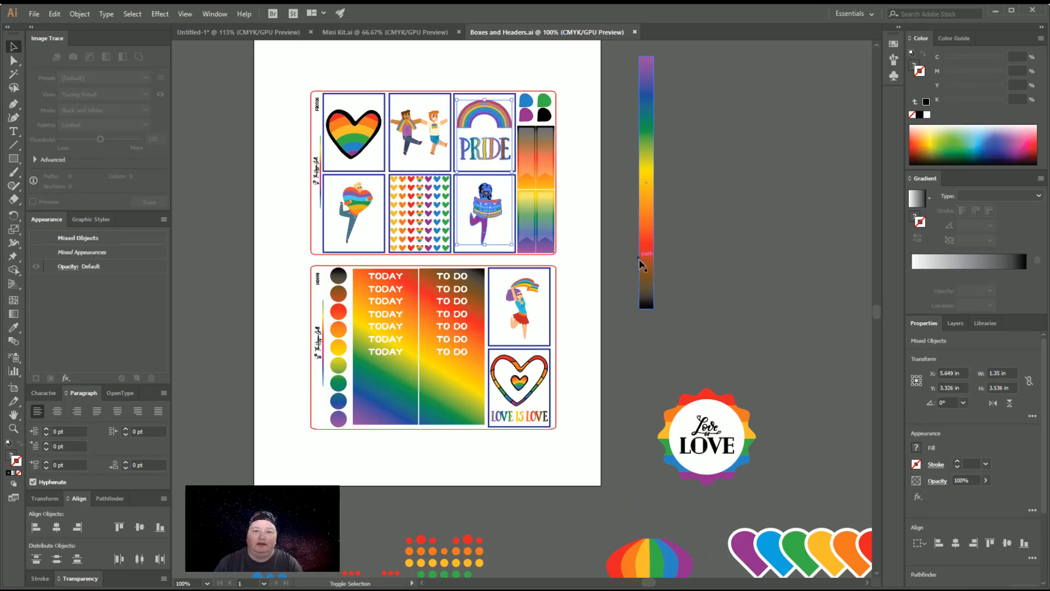
key("a")
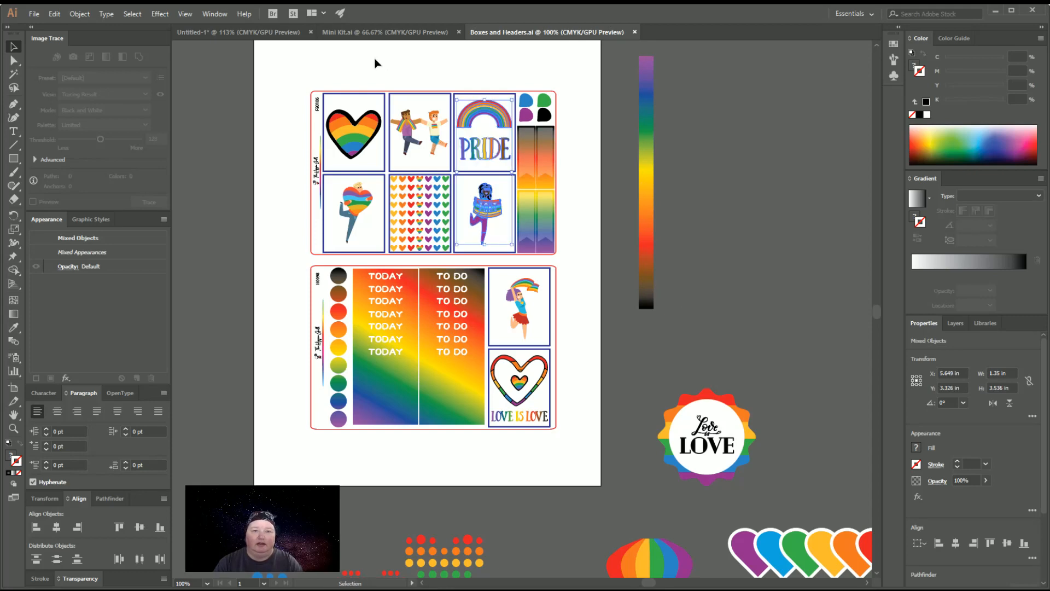
Close the Mini Kit.ai document
left_click(352, 34)
key("v")
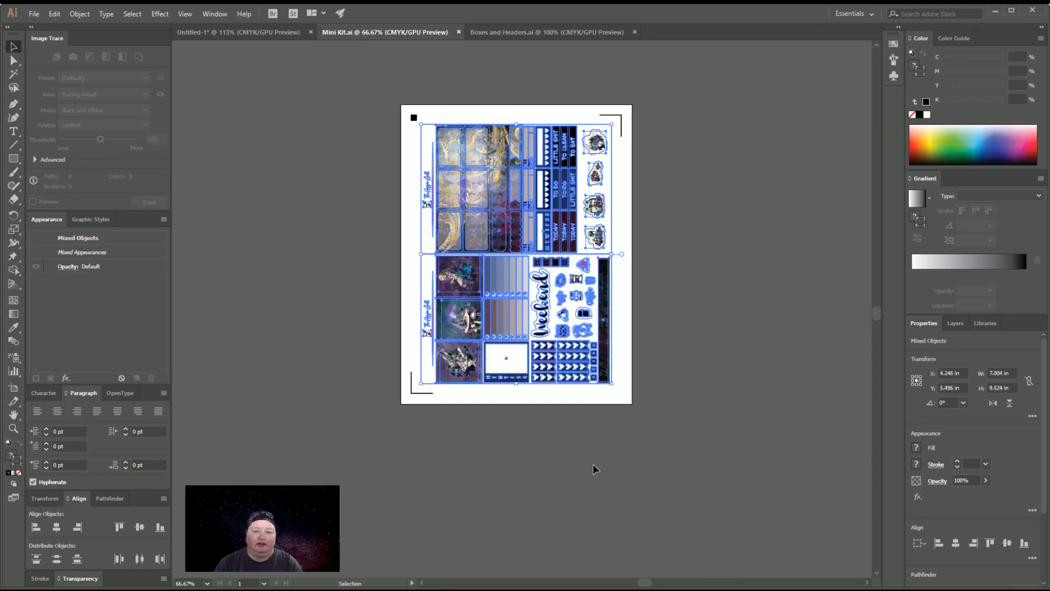
left_click(459, 32)
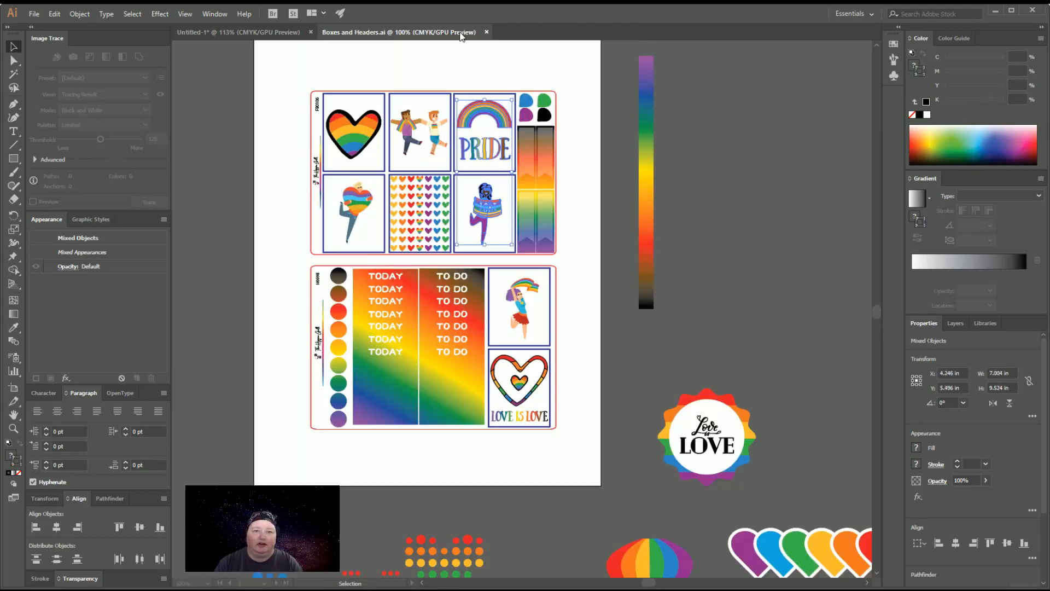
Paste the copied pride artwork into the untitled document and place it on the empty canvas beside the page's left edge
left_click(258, 33)
key("ctrl+v")
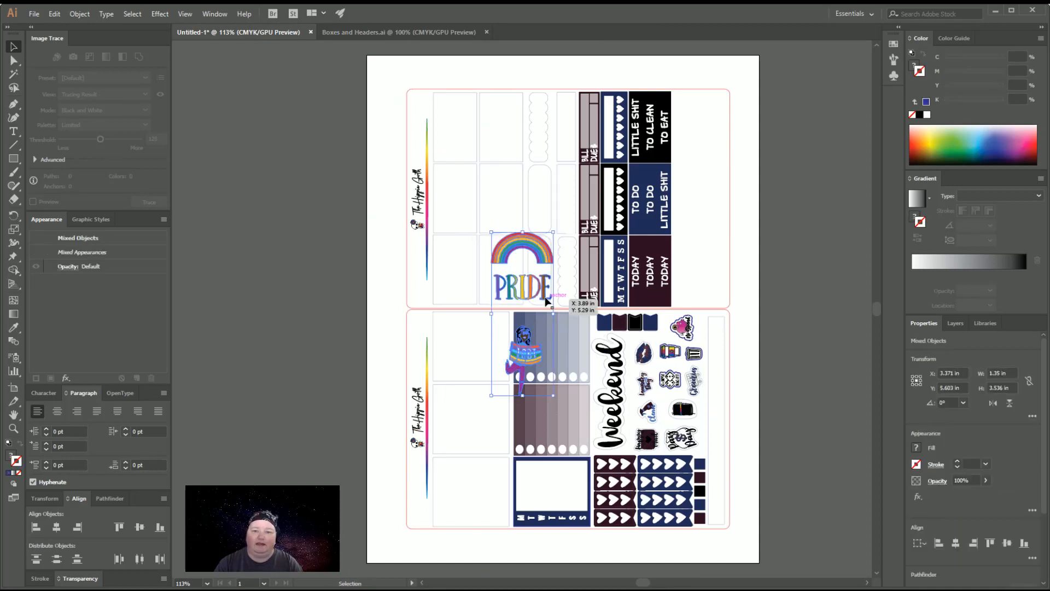
left_click_drag(540, 259, 331, 228)
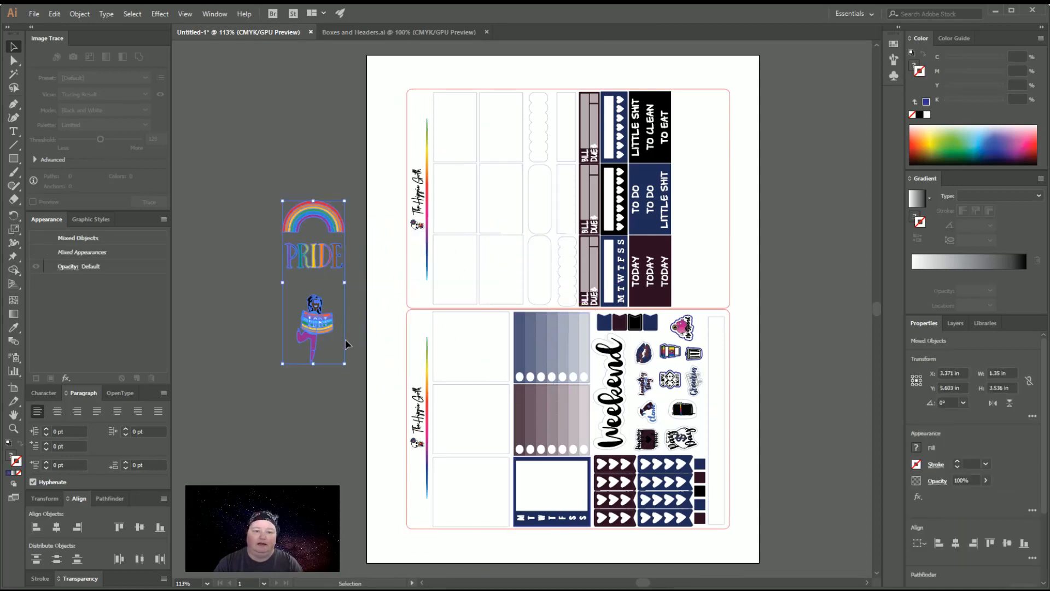
left_click(348, 345)
In Boxes and Headers.ai, group the rainbow heart outline with its LOVE IS LOVE lettering and copy the group
left_click(448, 35)
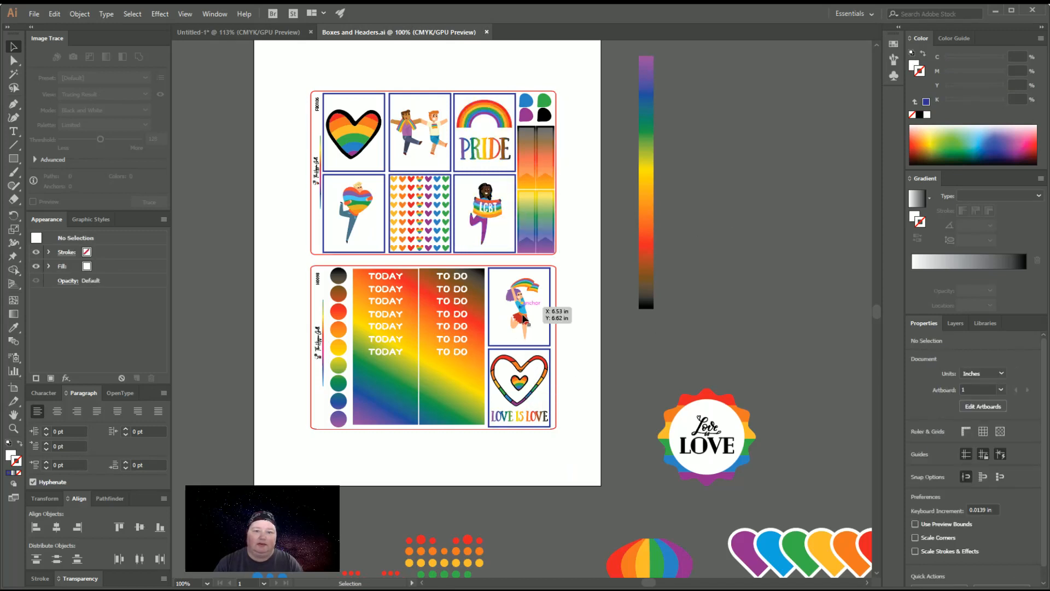
left_click(539, 418)
left_click(539, 418, "shift")
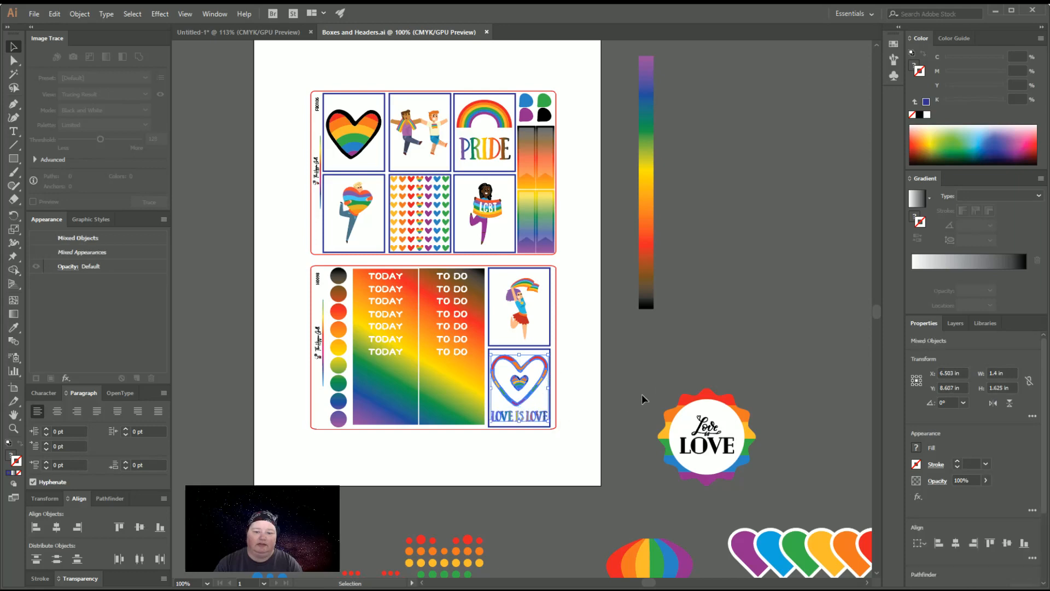
key("ctrl+g")
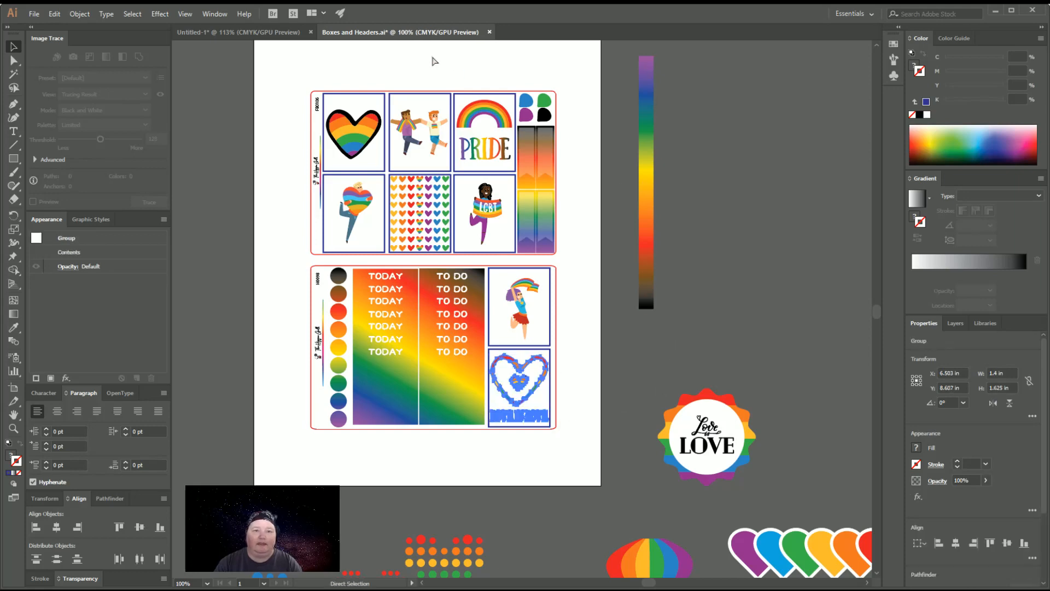
Paste the LOVE IS LOVE heart group into the untitled document and place it on the empty canvas below the LGBT figure
left_click(290, 33)
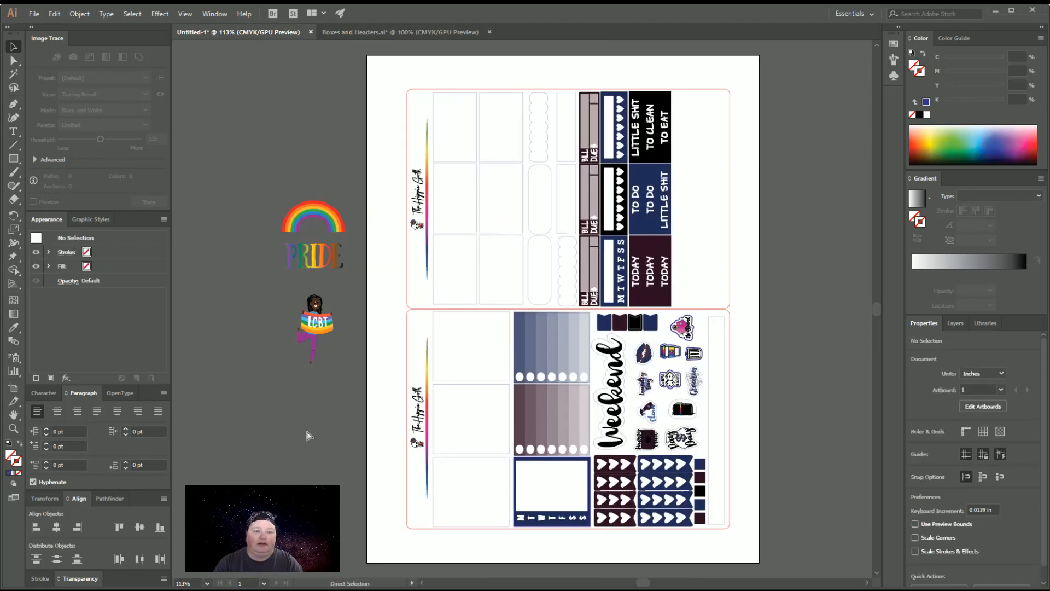
key("ctrl+v")
left_click_drag(526, 314, 274, 434)
left_click(358, 420)
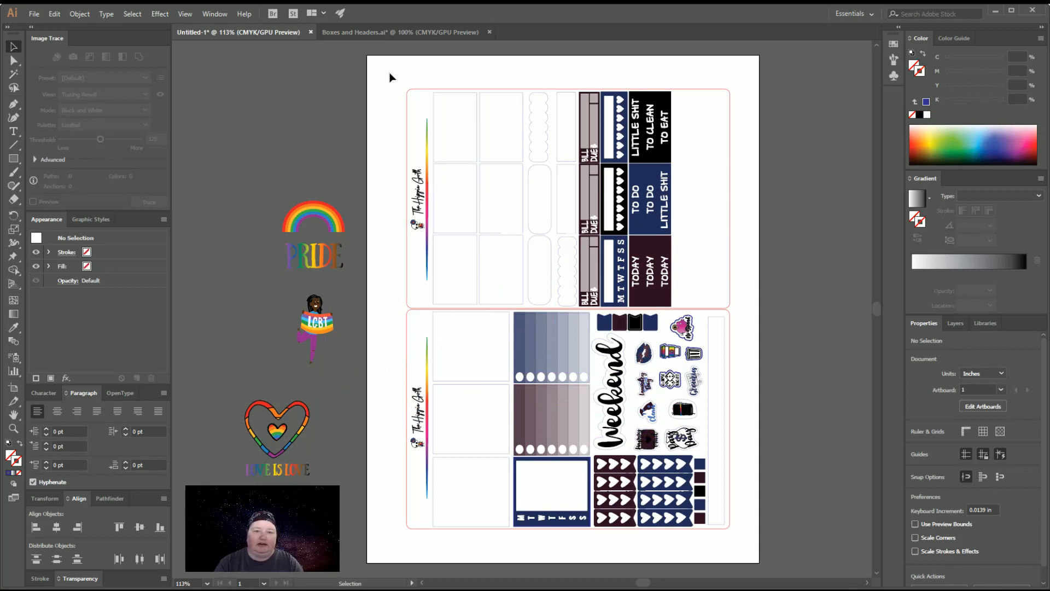
Rotate both sticker sheets together 90 degrees clockwise so that they stand upright side by side
left_click_drag(389, 75, 658, 445)
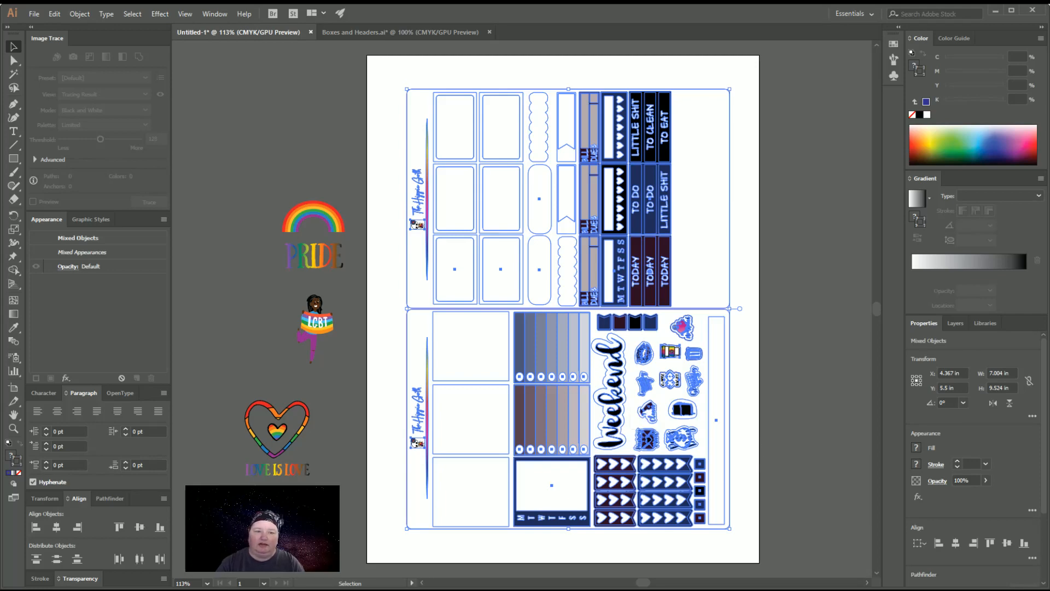
key("ctrl+z")
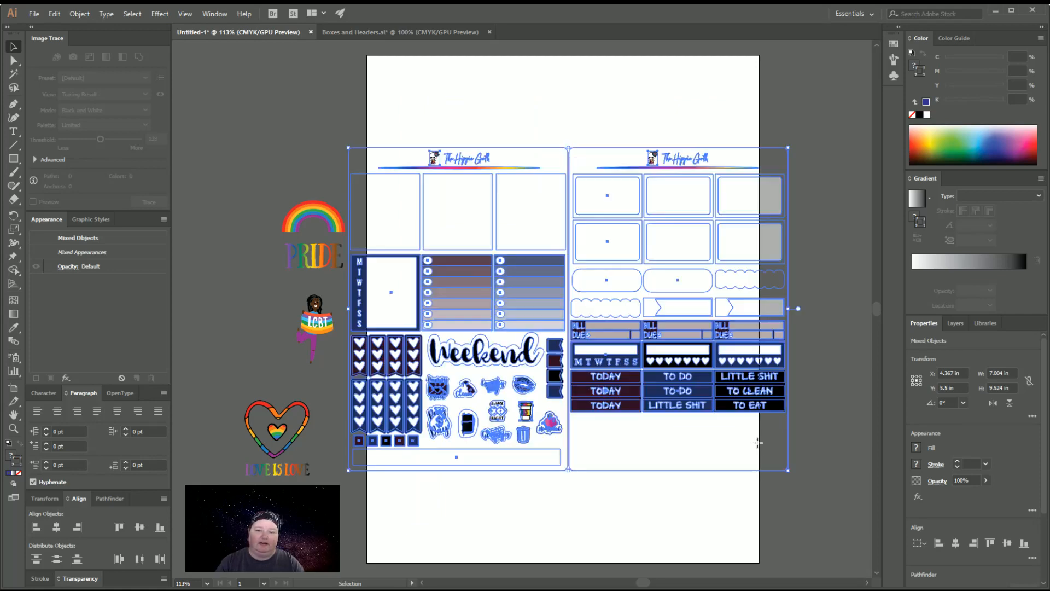
left_click(650, 98)
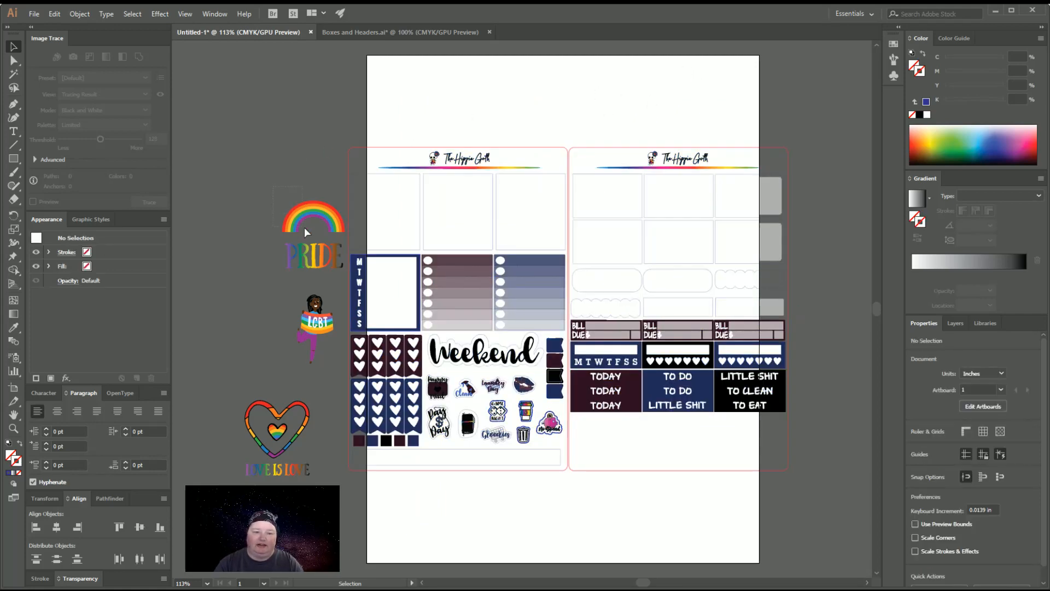
Move the rainbow and PRIDE lettering into the first large box of the left sheet and nudge it to the box's centre
left_click(329, 262)
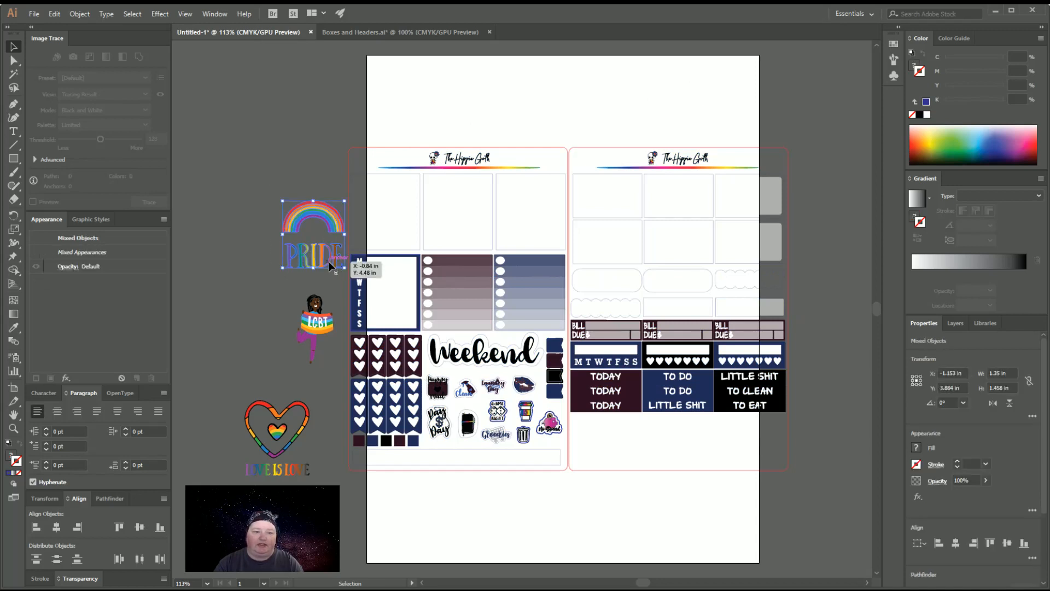
left_click_drag(329, 261, 399, 242)
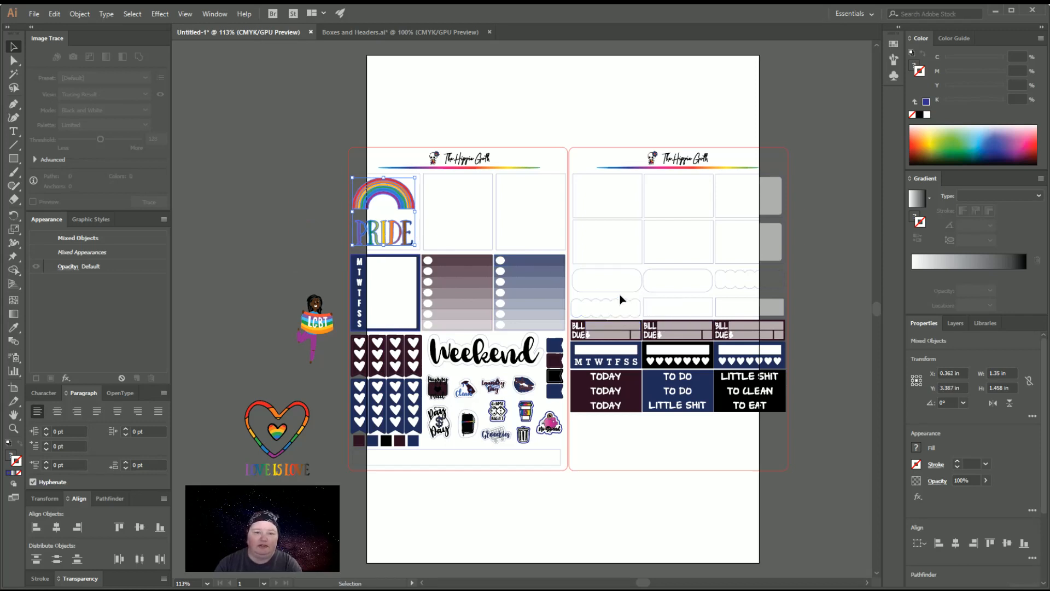
key("Right")
key("Right")
key("Right")
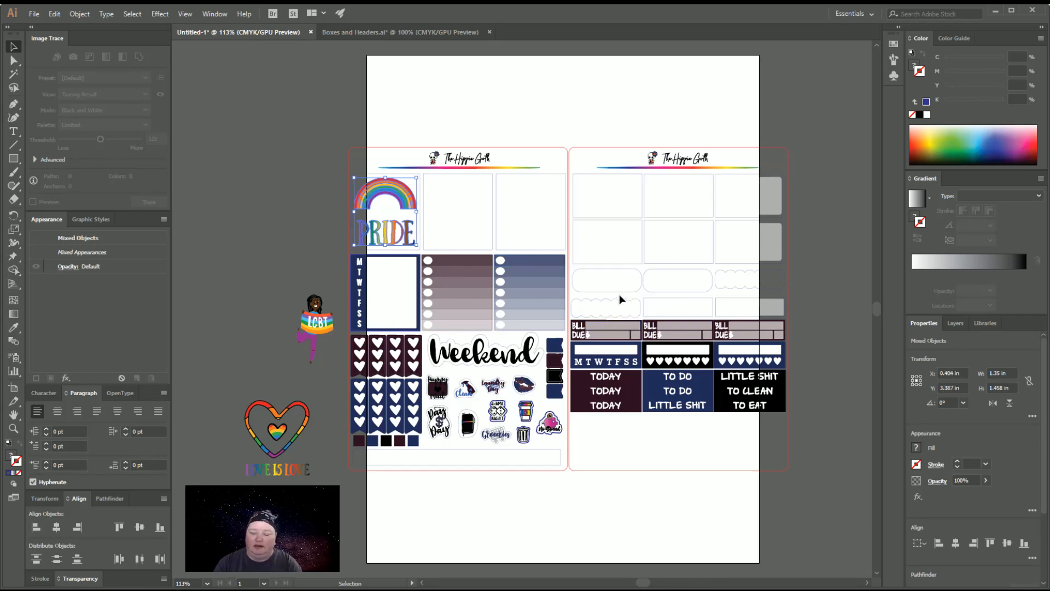
Move the figure holding the LGBT banner into the middle large box of the left sheet, centred within it
key("a")
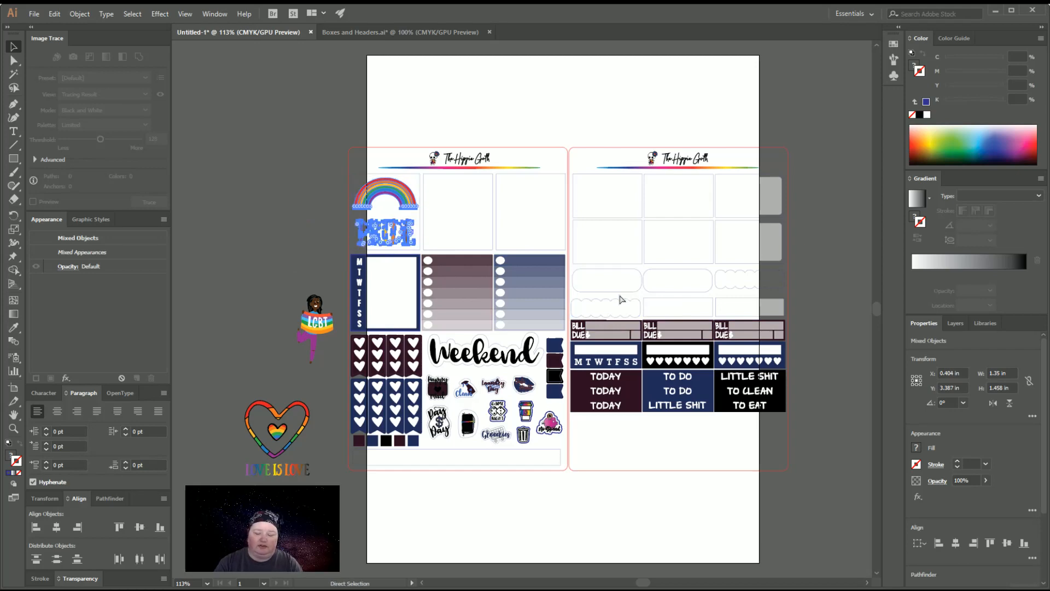
key("ctrl+plus")
key("ctrl+plus")
key("ctrl+plus")
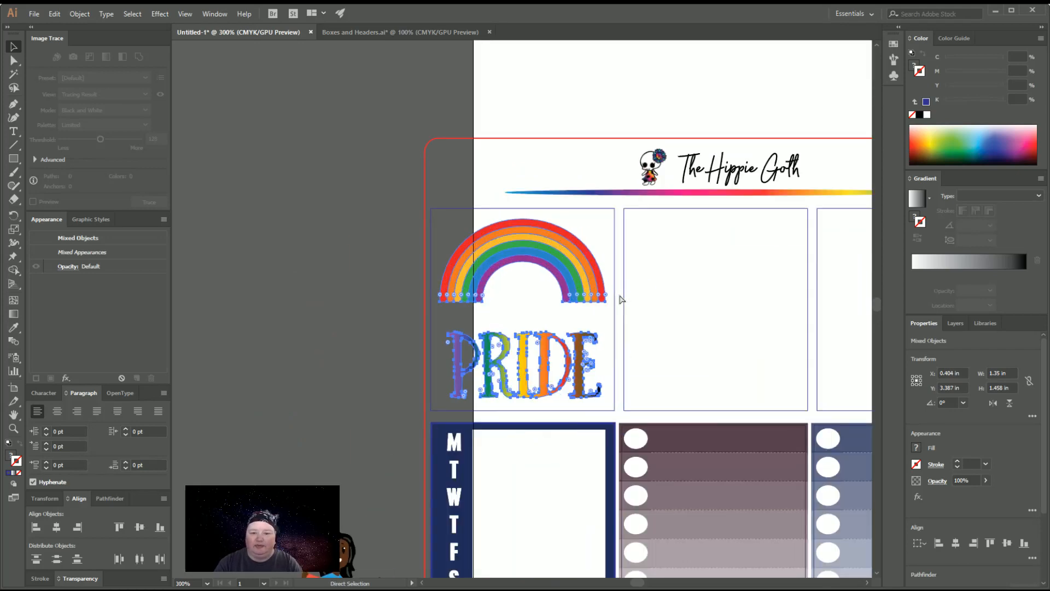
key("v")
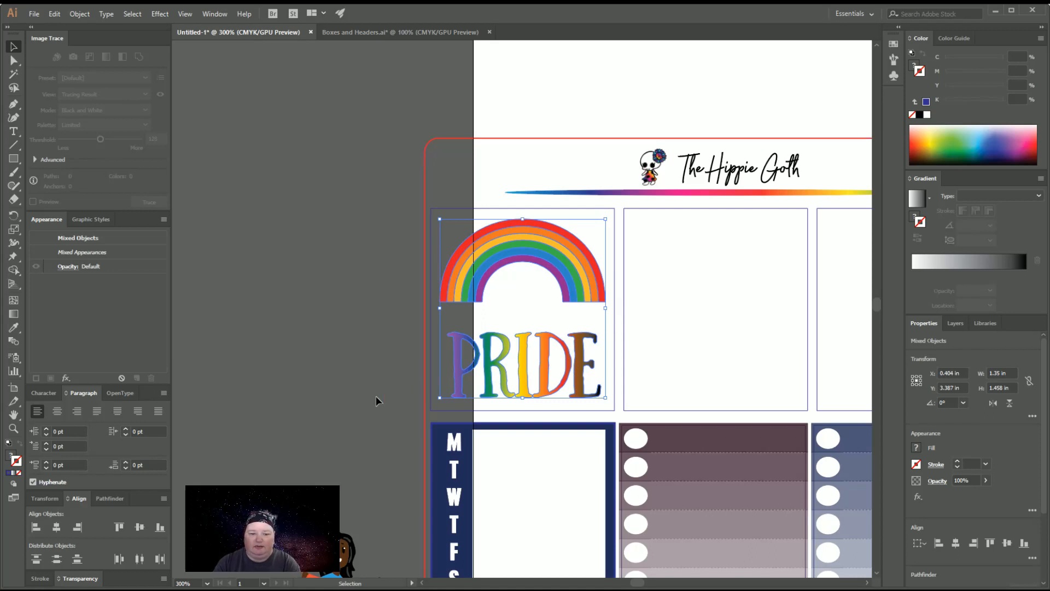
scroll(376, 399, "down", 4)
left_click(338, 448)
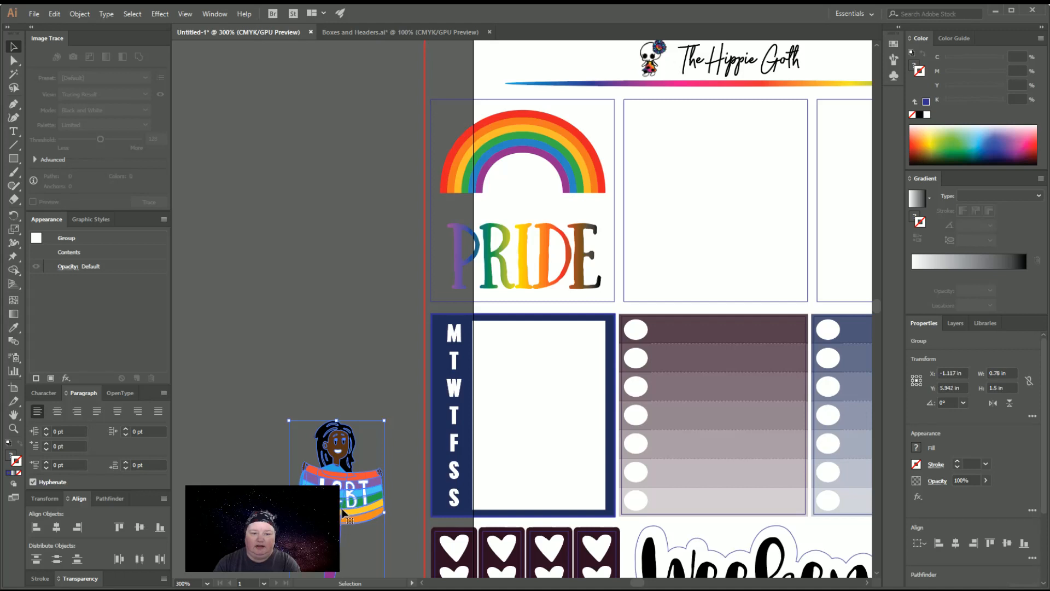
left_click_drag(337, 449, 723, 201)
left_click(217, 364)
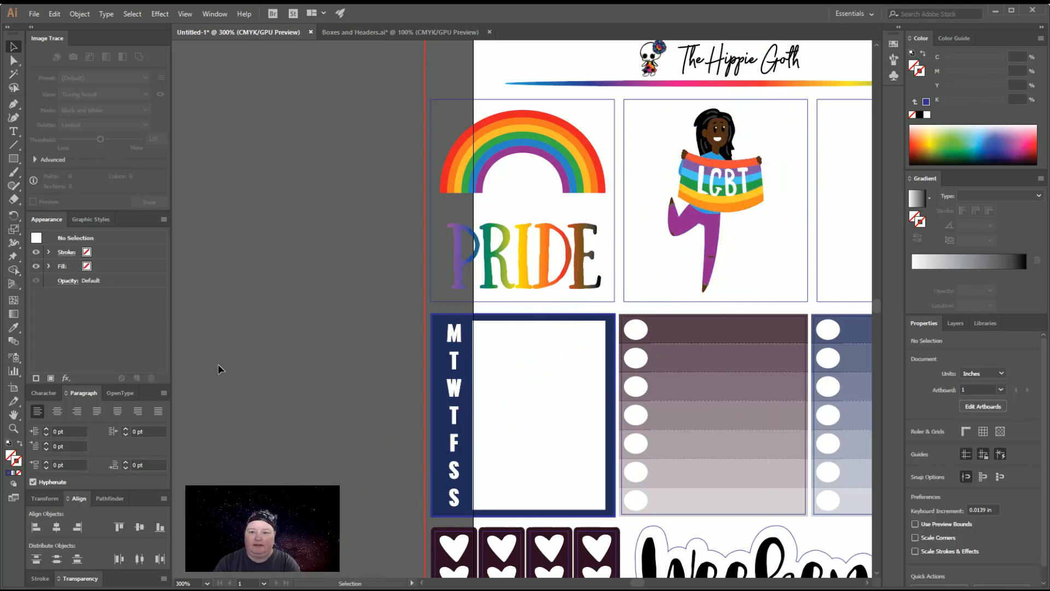
Move the LOVE IS LOVE heart group from the canvas into the third large box of the left sheet
key("ctrl+minus")
key("ctrl+minus")
scroll(255, 399, "down", 5)
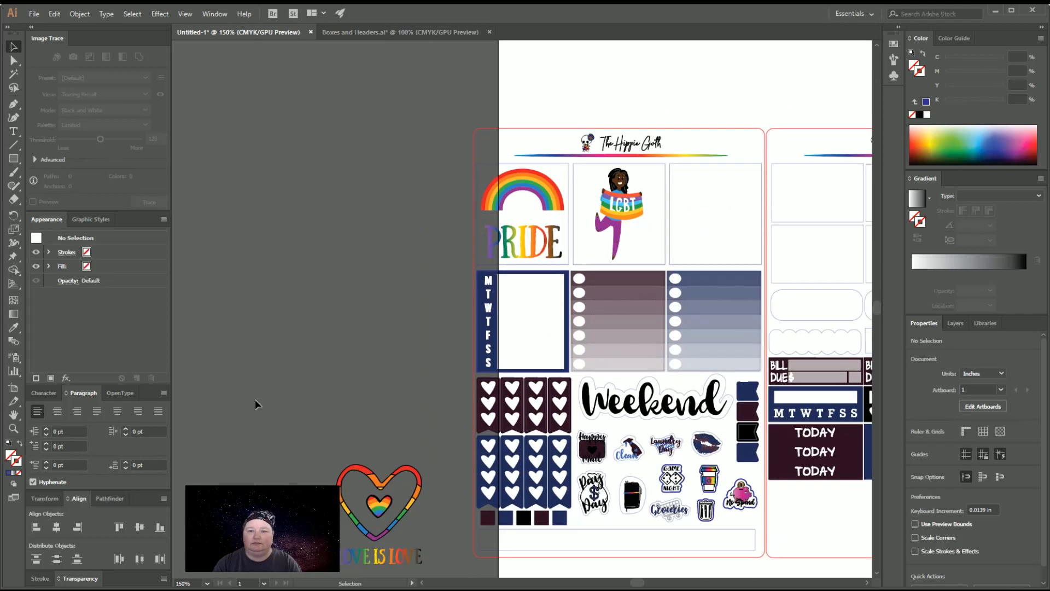
left_click_drag(419, 425, 715, 141)
Shrink the LOVE IS LOVE heart group to about 1.34 by 1.55 in and nudge it to the centre of its box
key("a")
key("ctrl+equal")
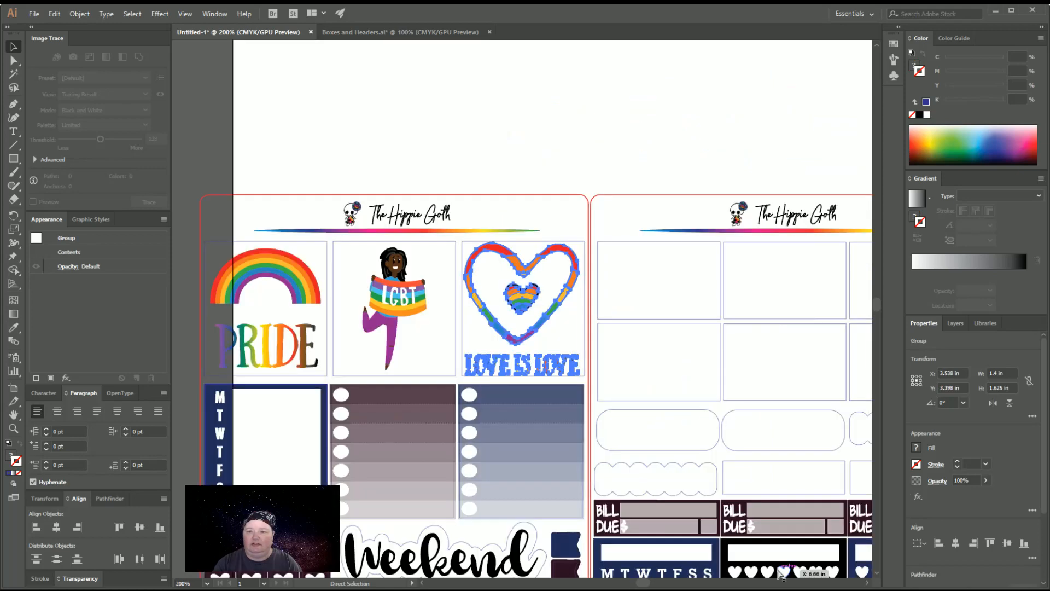
key("ctrl+equal")
key("v")
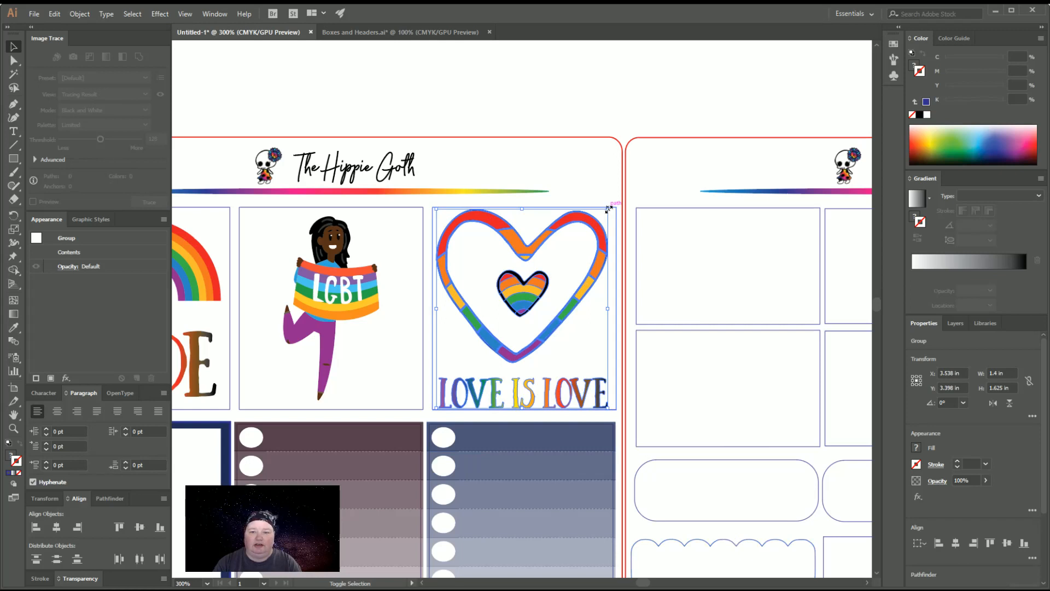
left_click_drag(608, 208, 600, 216)
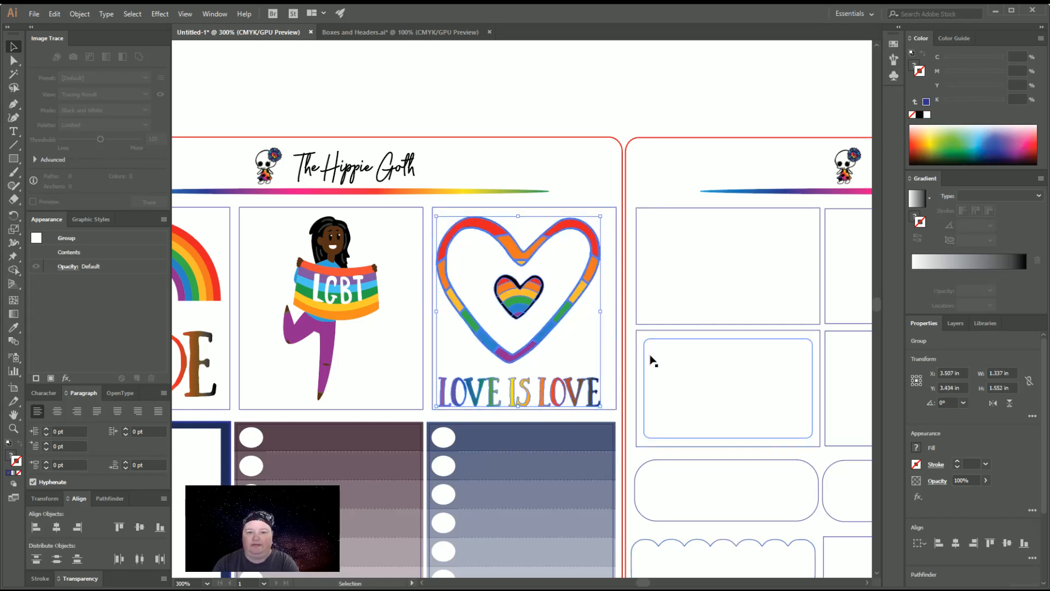
key("Up")
key("Right")
key("Right")
key("Right")
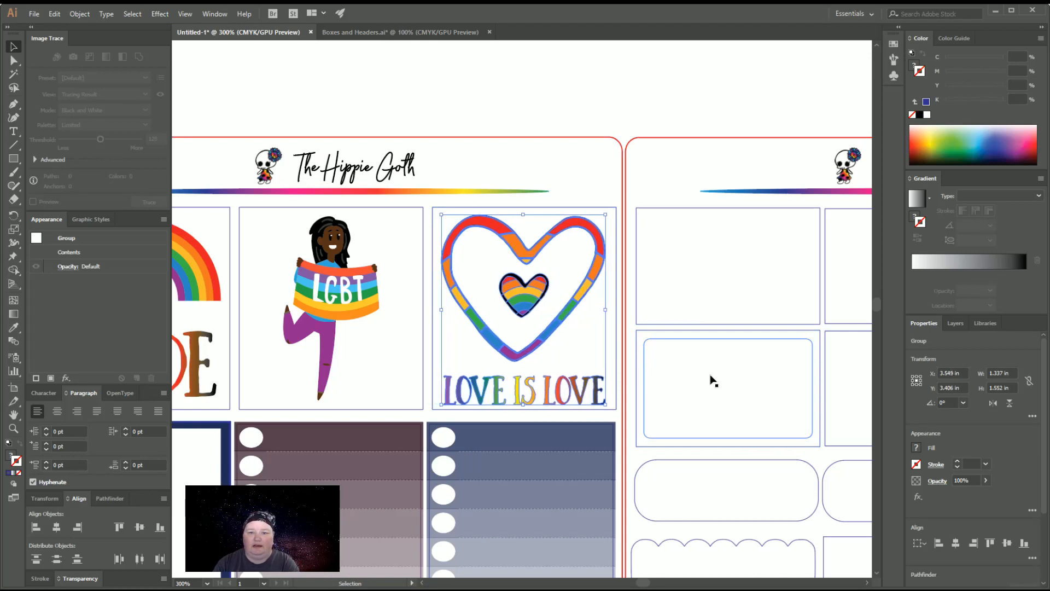
key("Up")
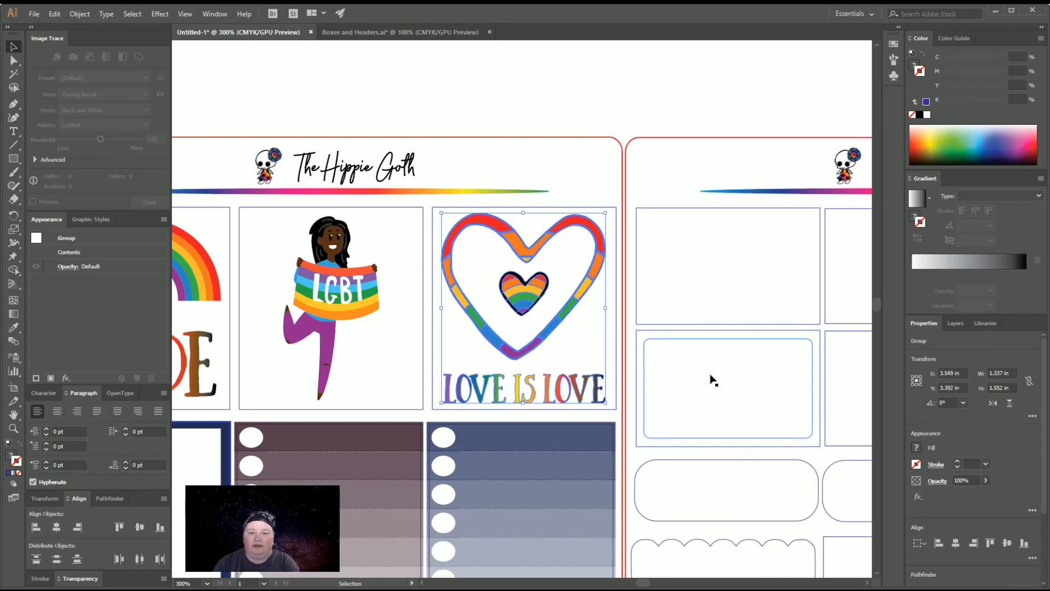
key("Down")
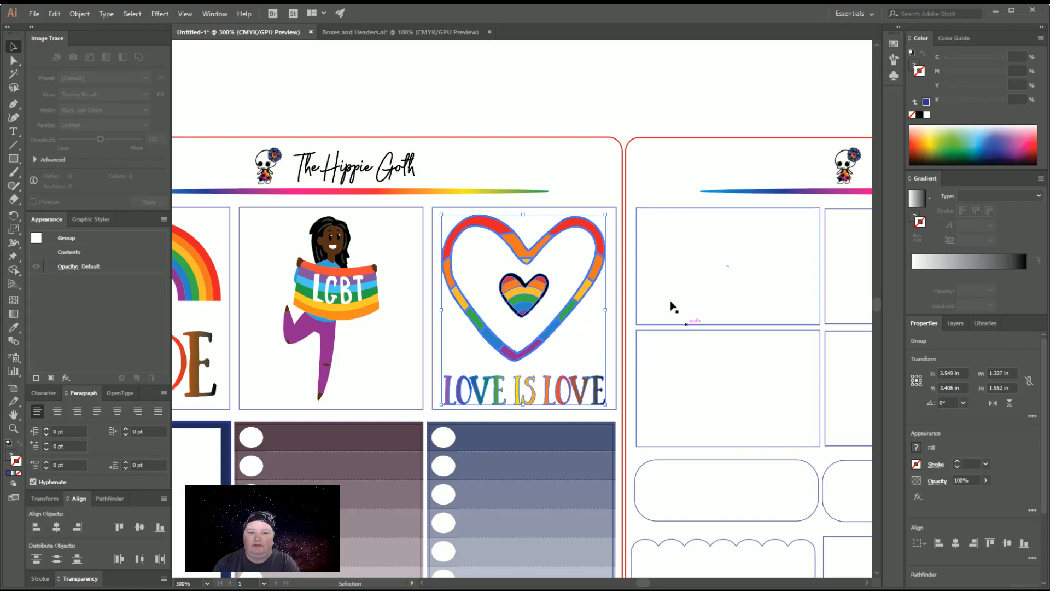
Ungroup the outlines of the three large boxes and check the dimensions of the box around the LOVE IS LOVE heart
left_click(611, 200)
left_click(614, 208)
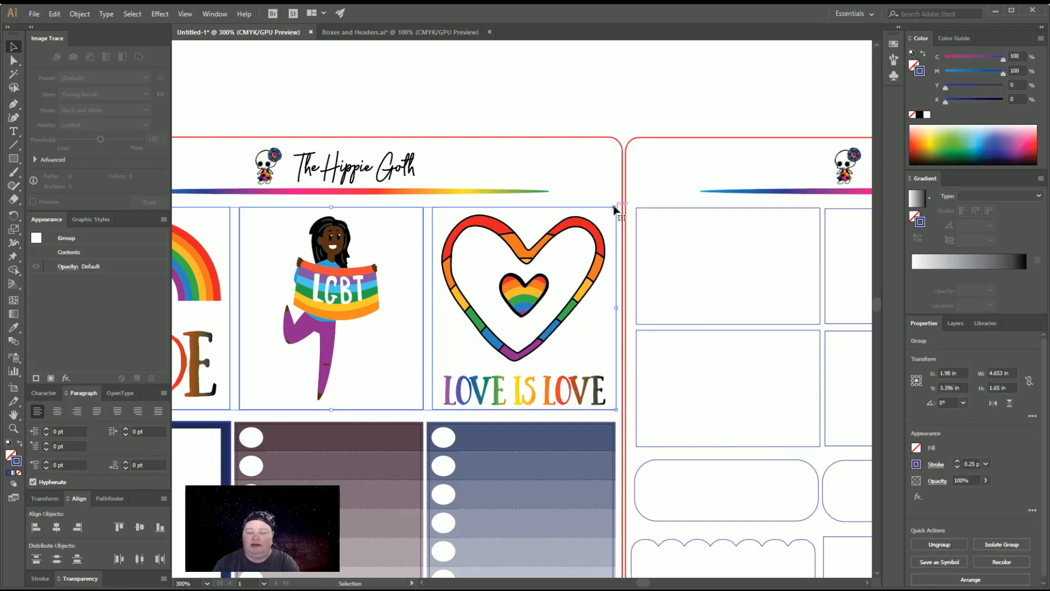
key("ctrl+shift+g")
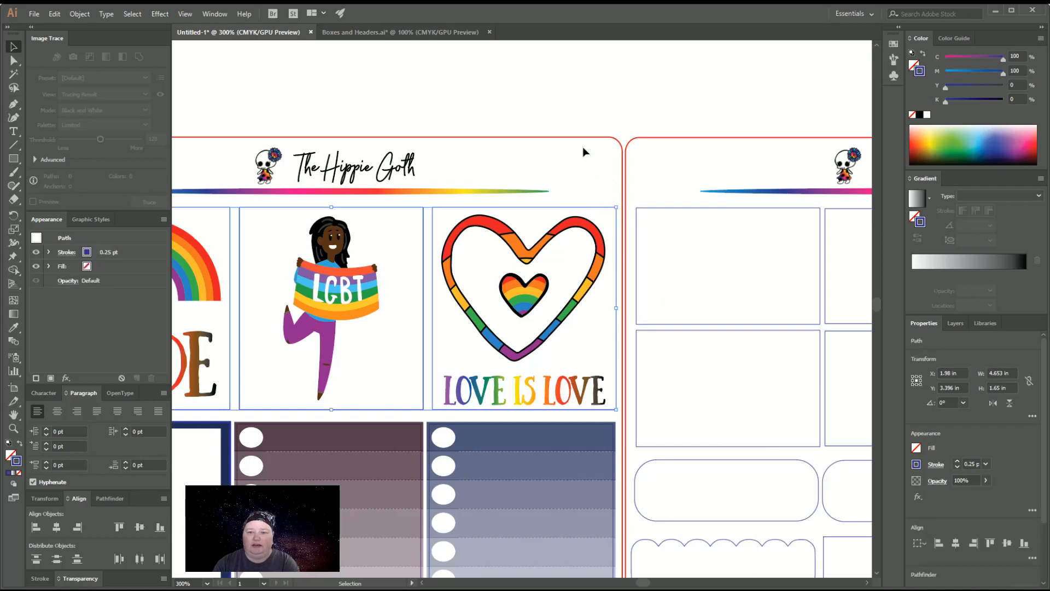
left_click(614, 209)
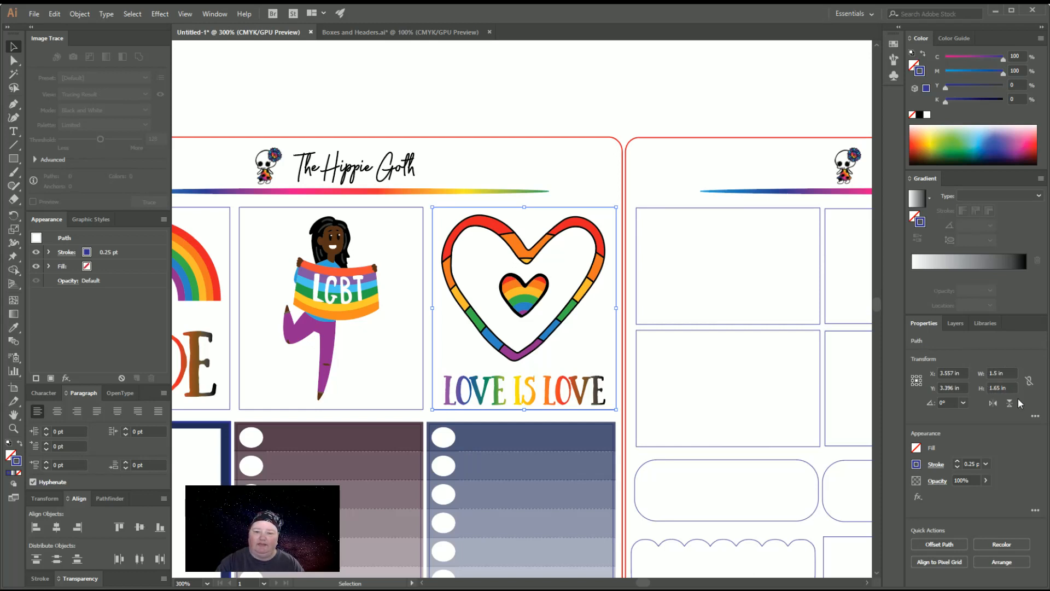
left_click(596, 192)
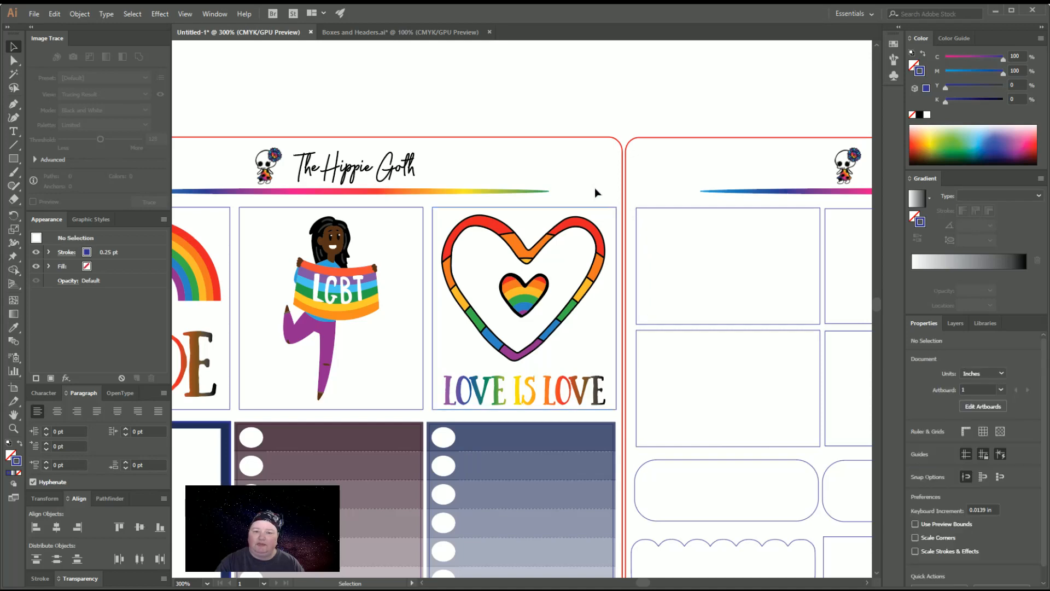
Copy the tall rainbow gradient bar beside the page in Boxes and Headers.ai
key("ctrl+minus")
key("ctrl+minus")
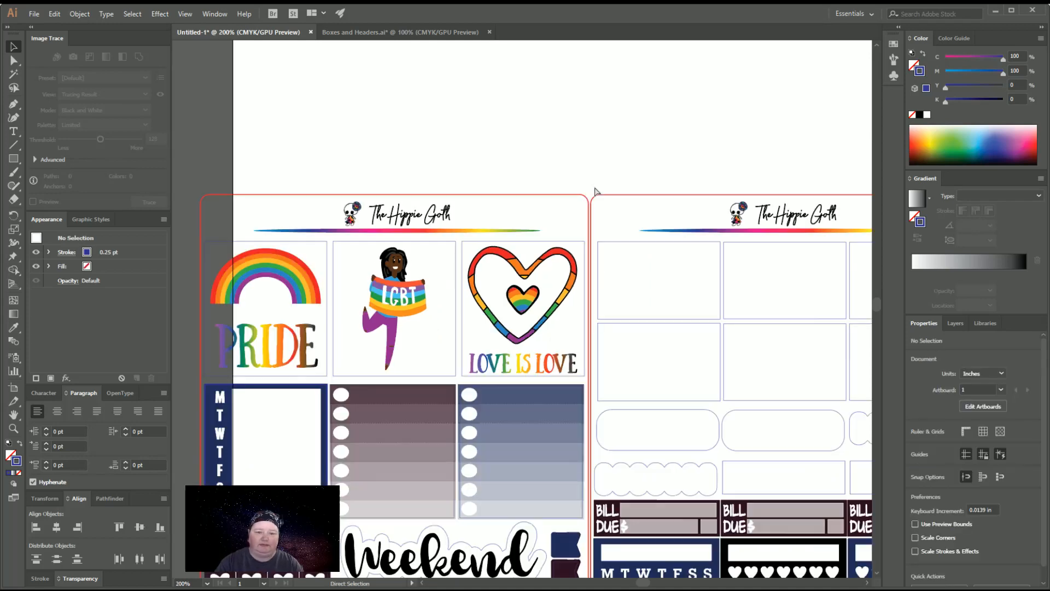
scroll(595, 189, "down", 5)
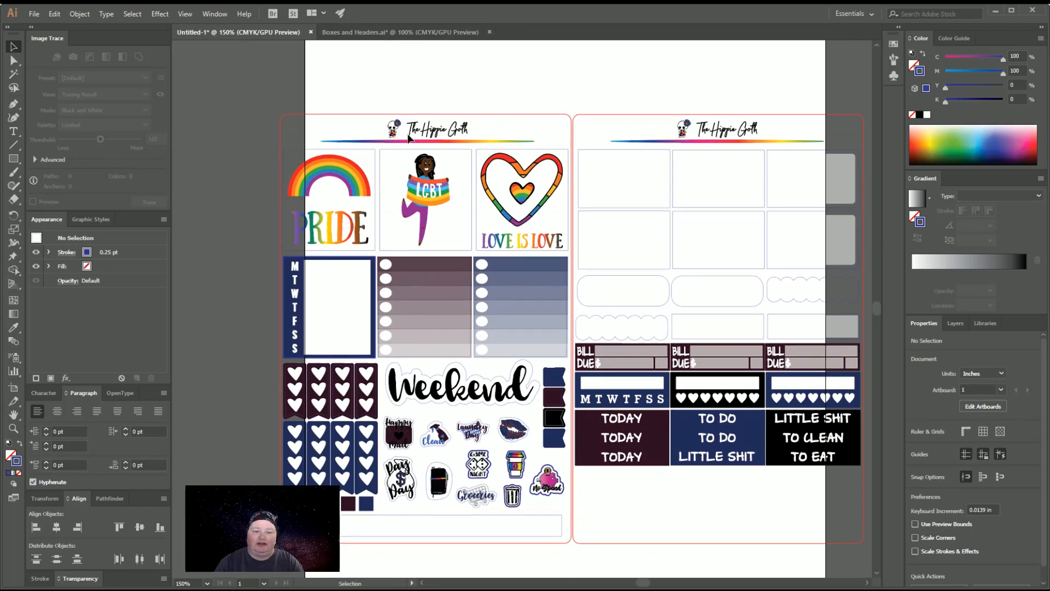
left_click(405, 32)
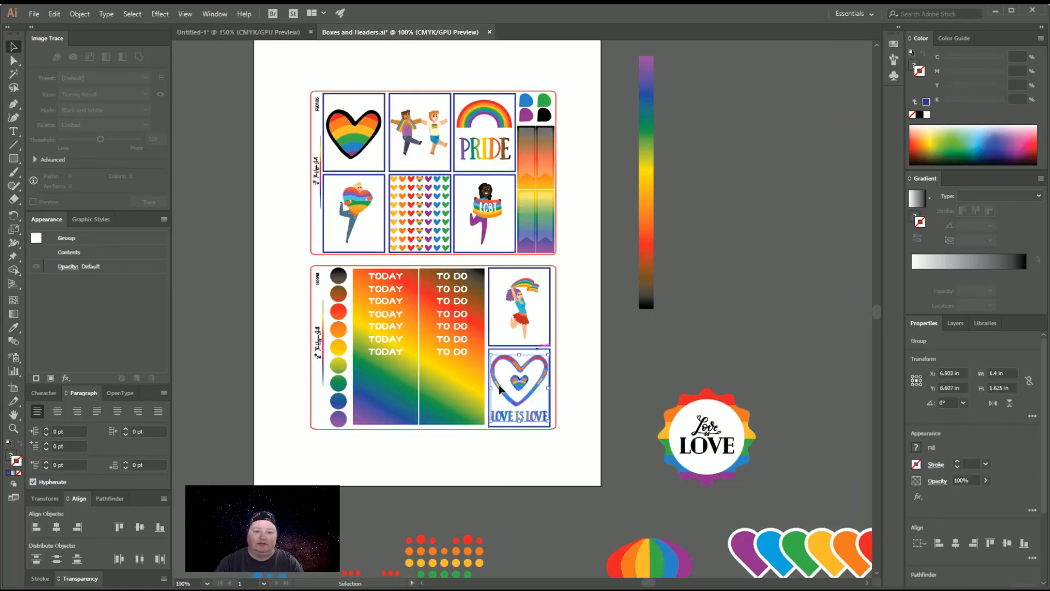
key("a")
left_click(650, 246)
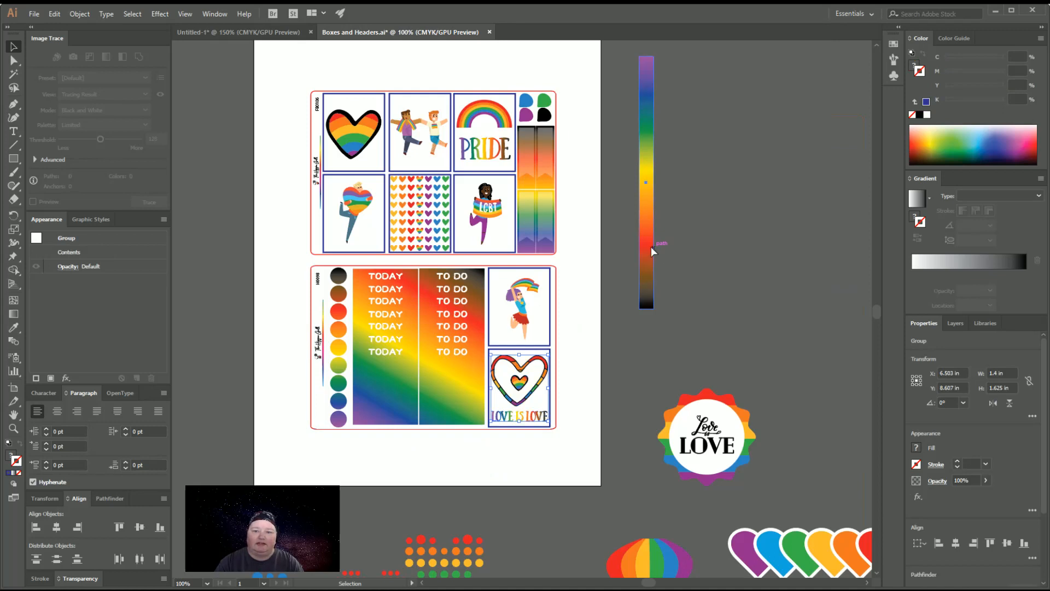
Paste the rainbow gradient bar into the untitled document and place it on the canvas to the left of the sheets
left_click(270, 31)
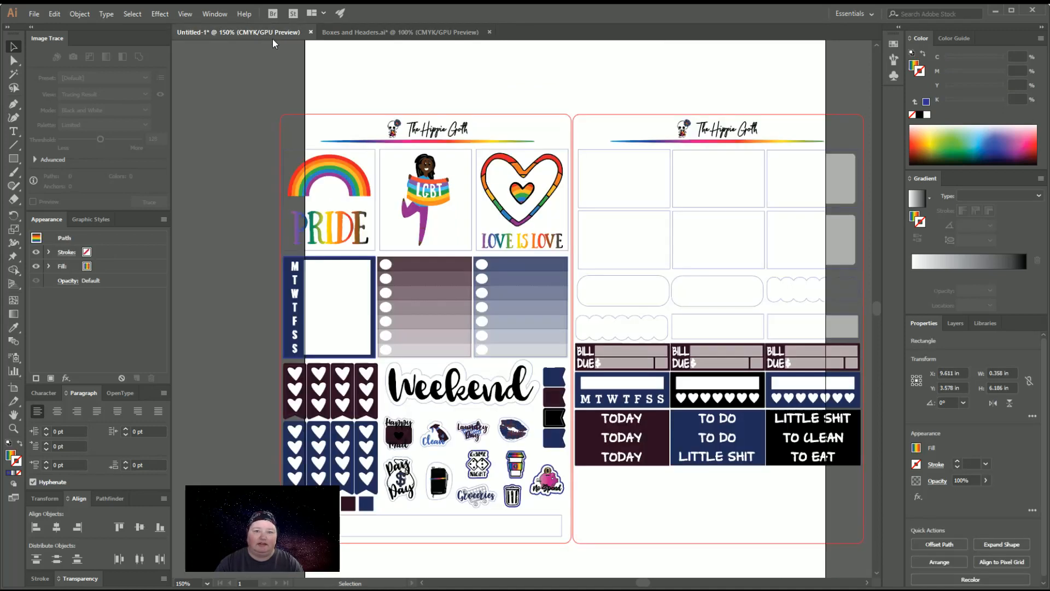
key("ctrl+v")
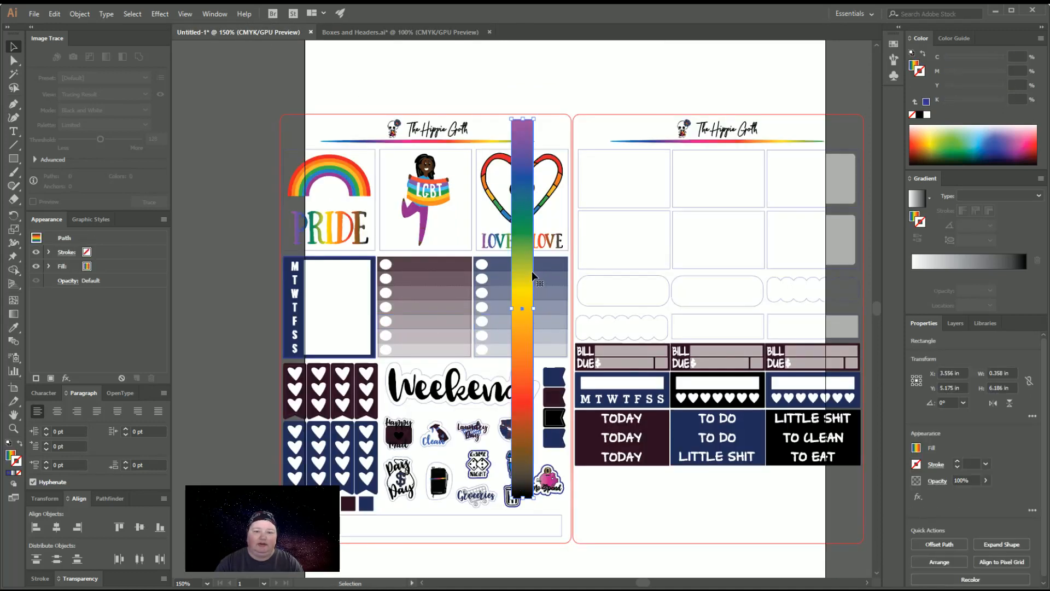
left_click_drag(531, 270, 237, 265)
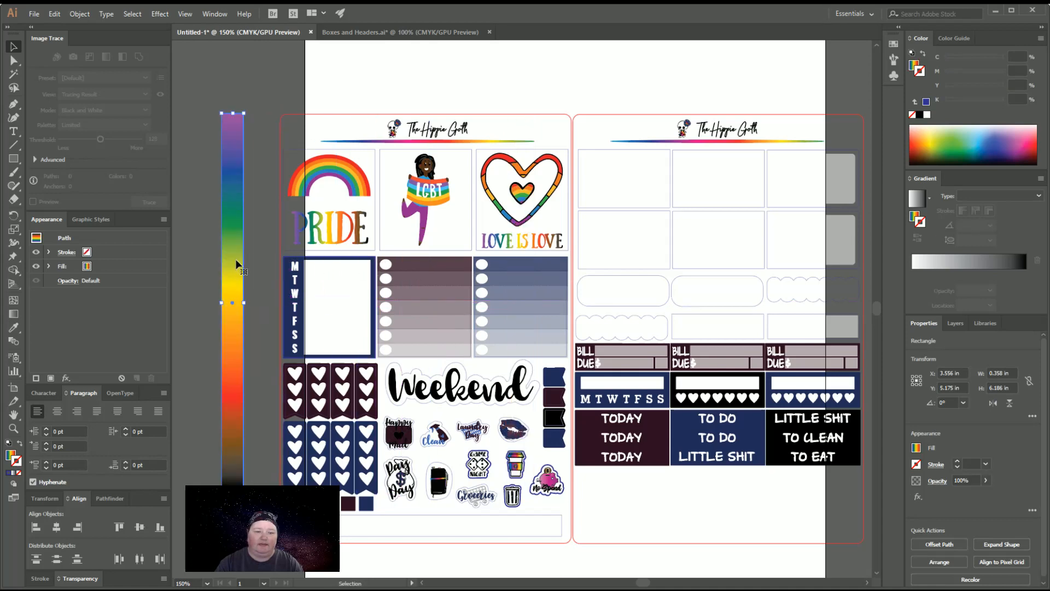
left_click(378, 78)
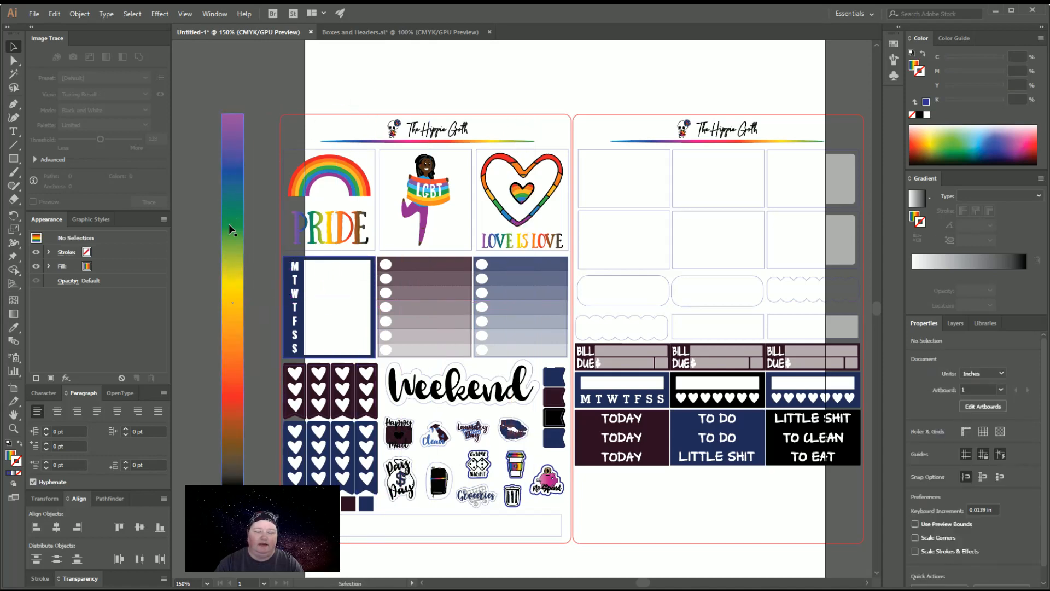
Fill the M T W T F S S sidebar box with the rainbow gradient sampled from the tall bar using the Eyedropper
left_click(281, 315)
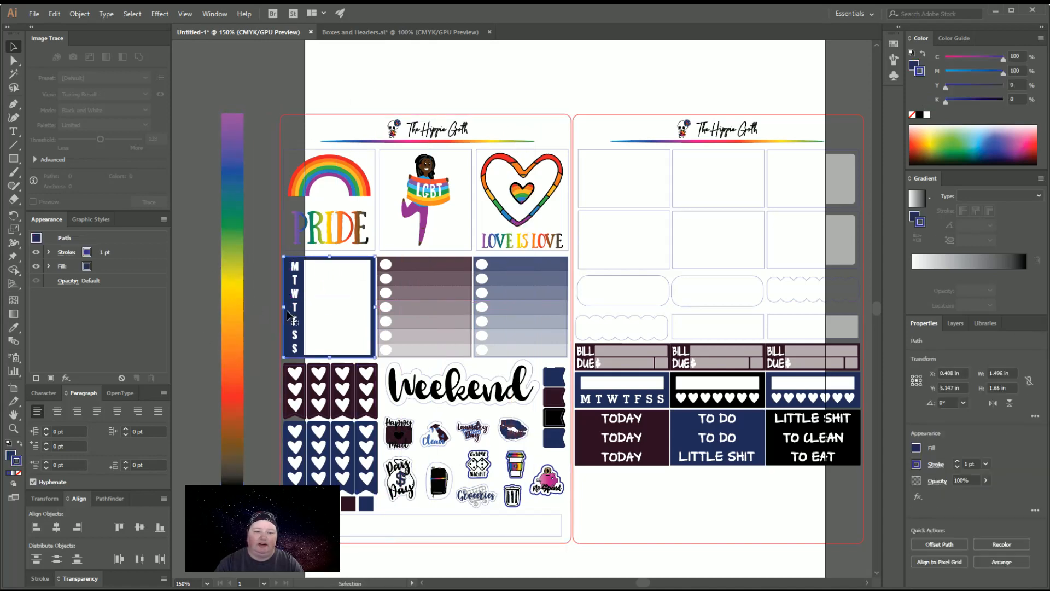
left_click(13, 328)
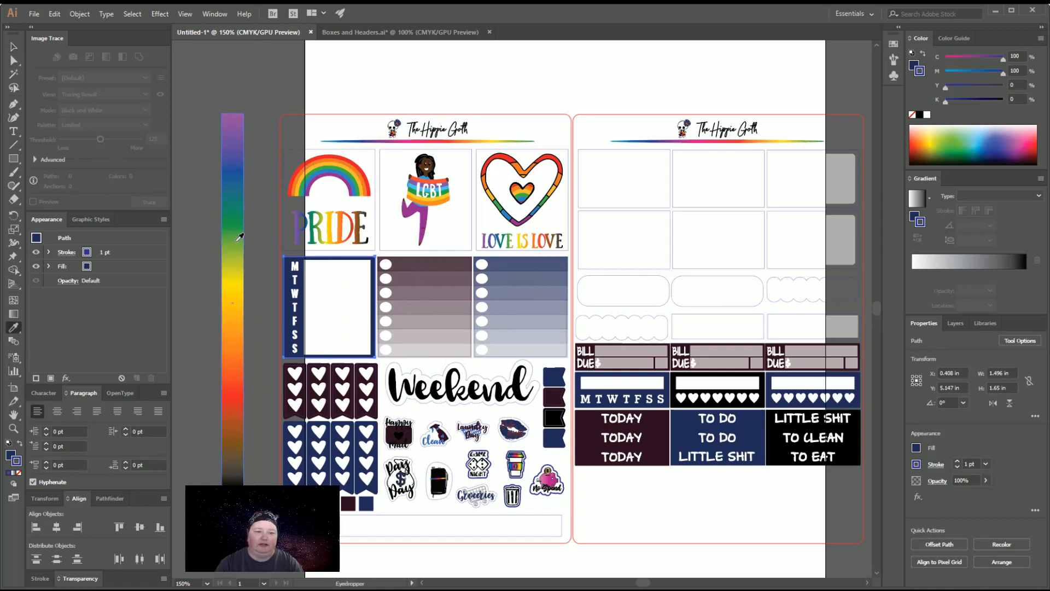
left_click(240, 237)
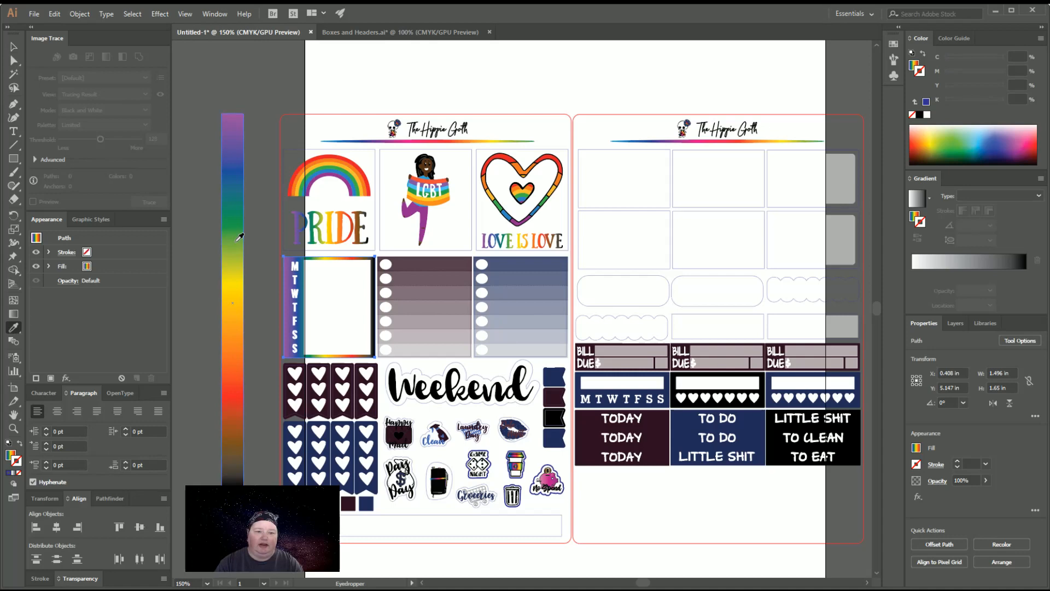
left_click(13, 46)
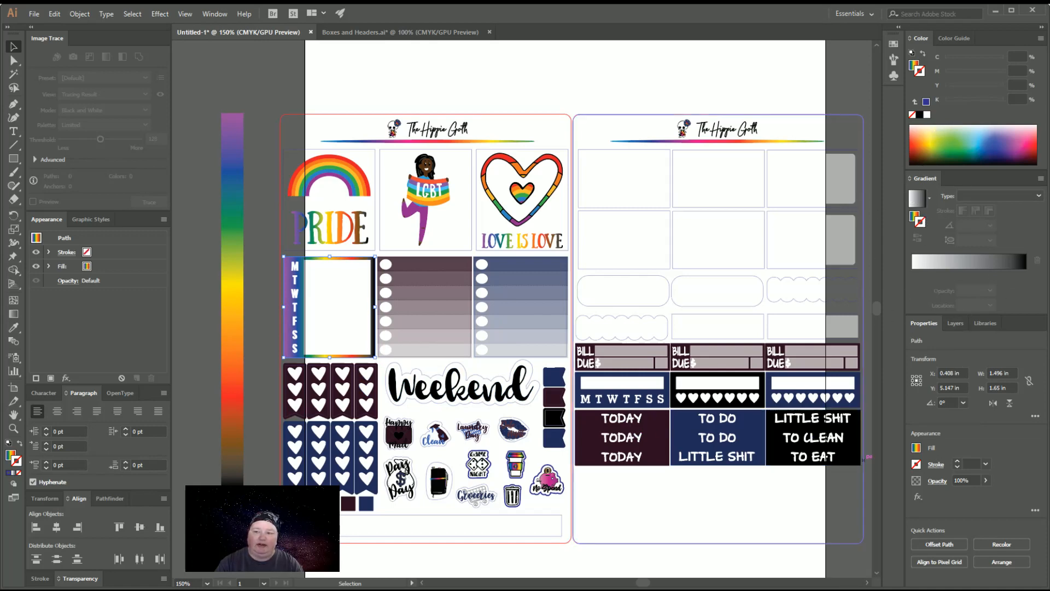
Try a 45° gradient angle on the M T W T F S S box and settle on 90°
left_click(914, 215)
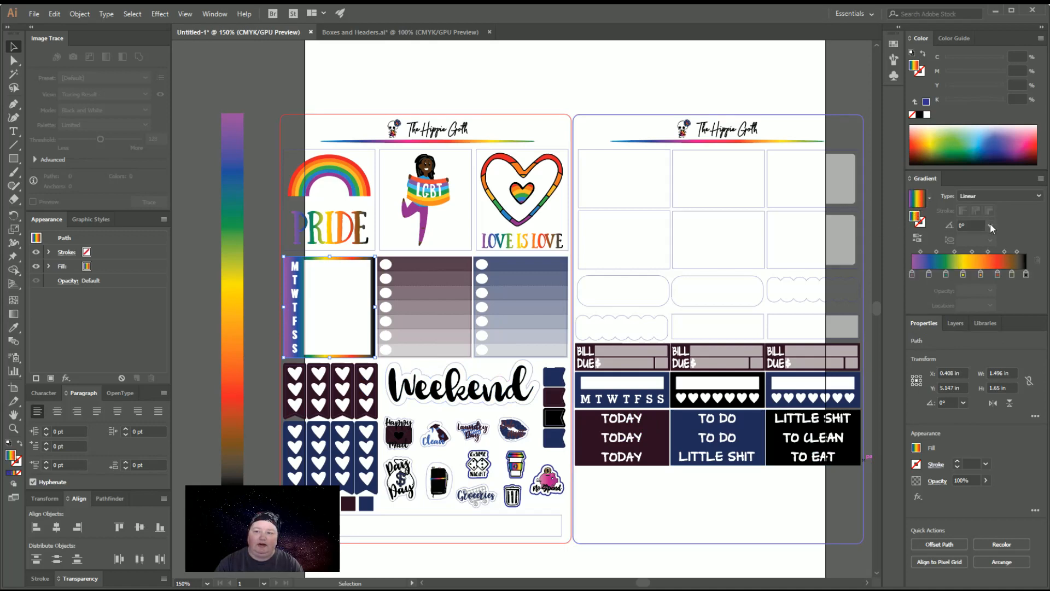
left_click(1014, 281)
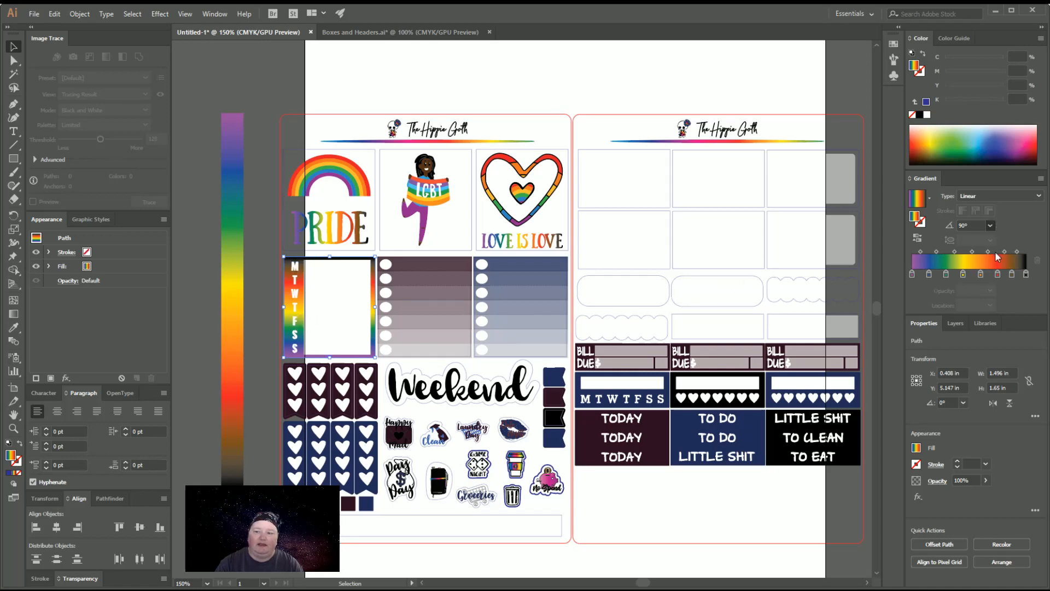
left_click(1007, 317)
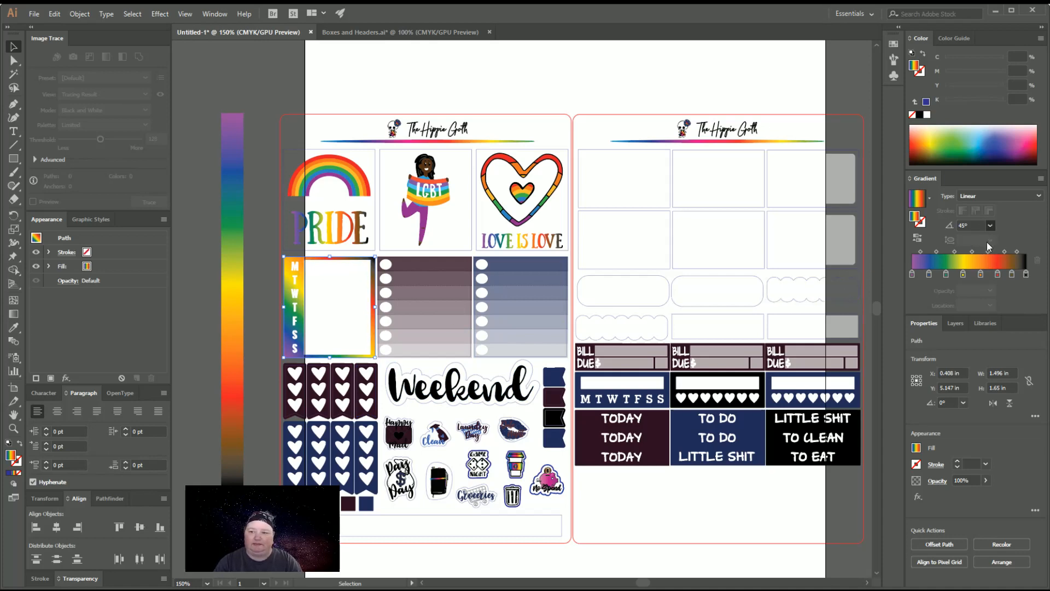
left_click(995, 281)
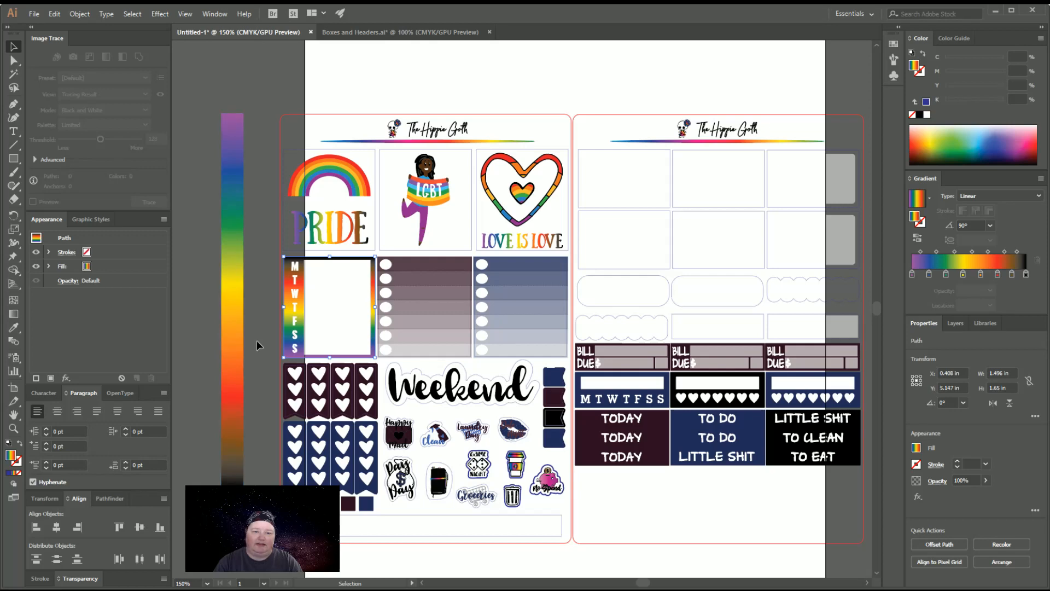
Try filling the grouped middle and right checklist boxes with the bar's rainbow gradient, and check the layout in Boxes and Headers.ai
left_click(428, 261)
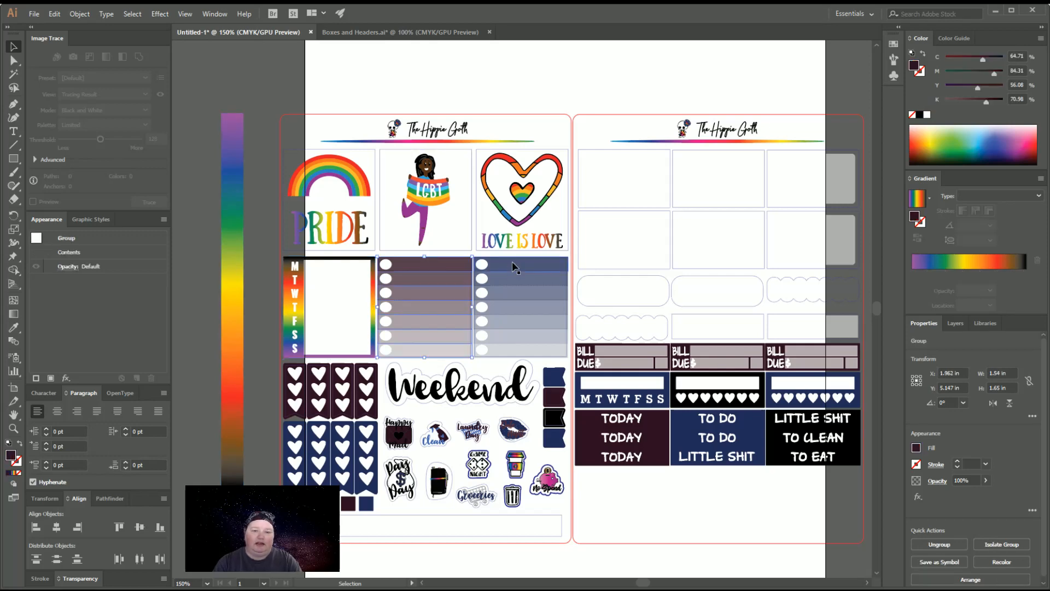
key("i")
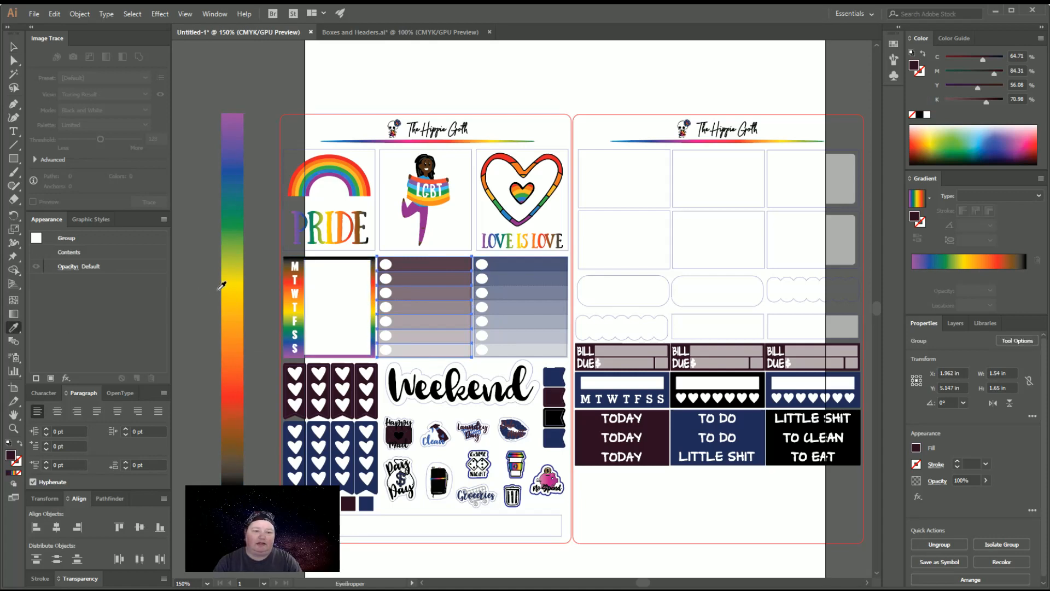
left_click(225, 280)
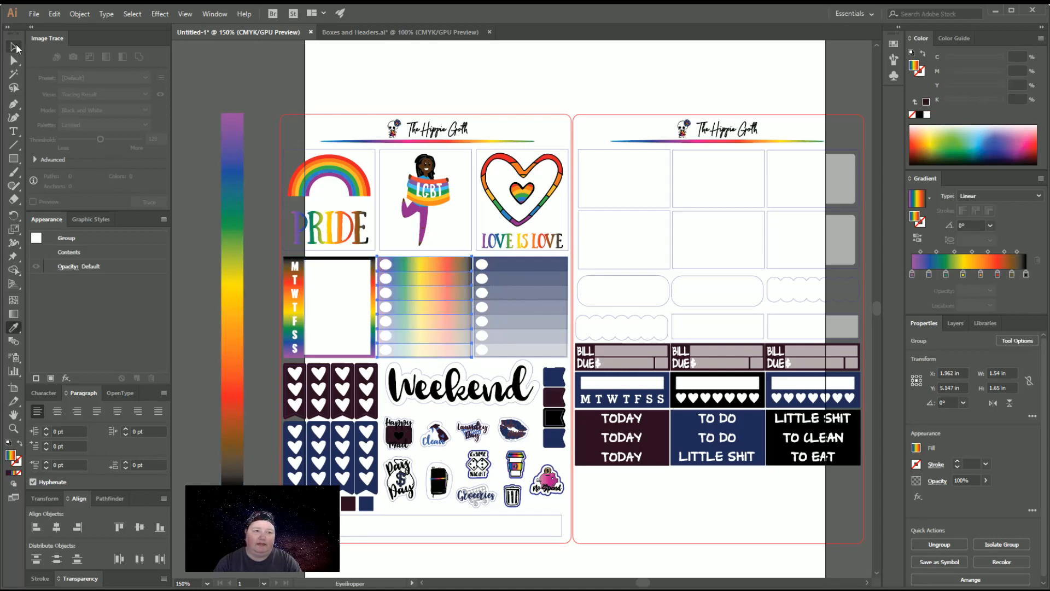
left_click(14, 47)
left_click(487, 273)
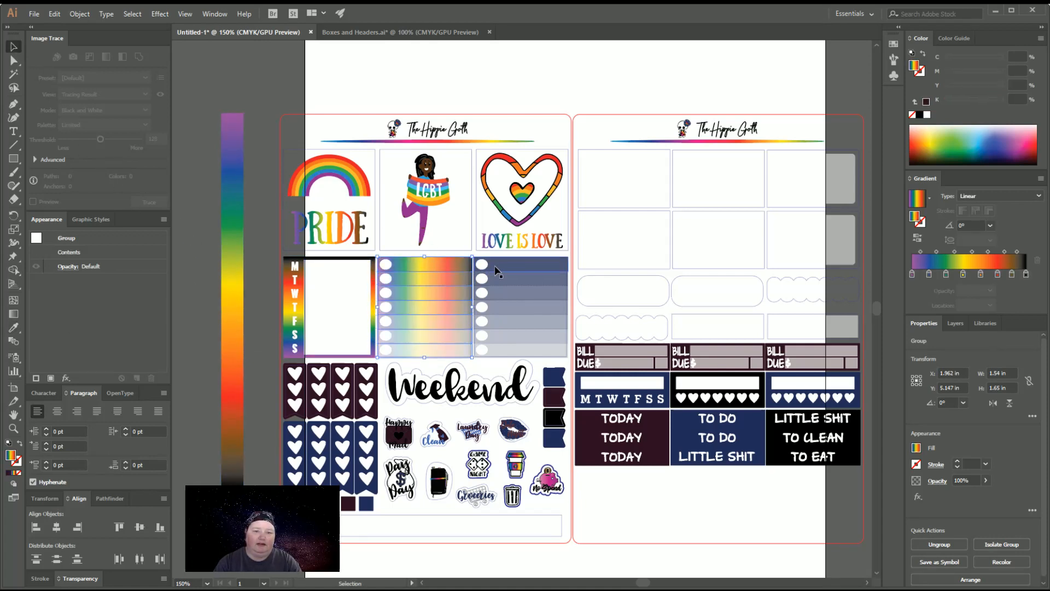
left_click(14, 328)
left_click(225, 282)
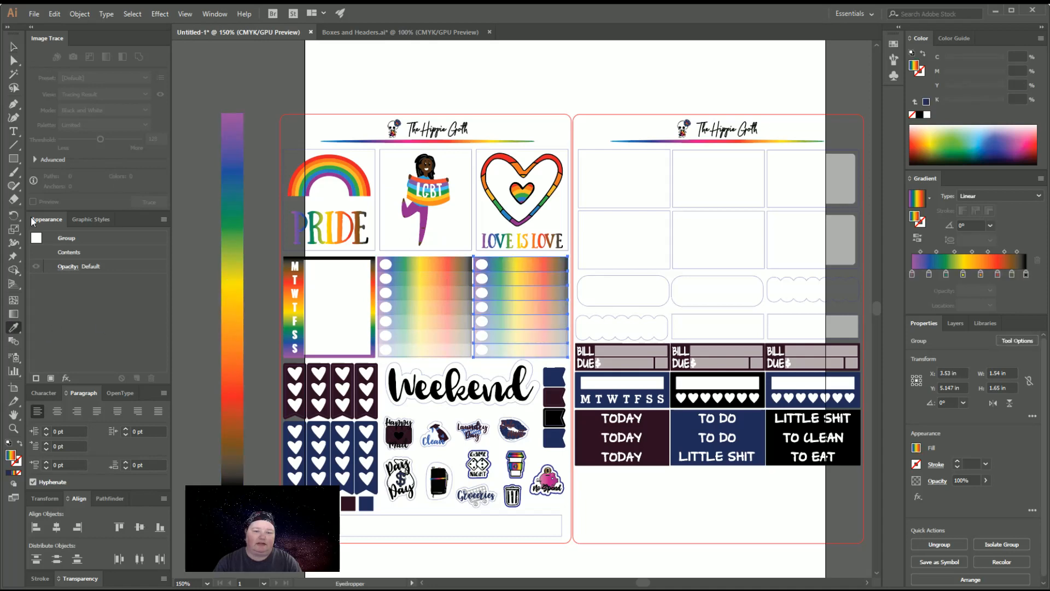
left_click(13, 47)
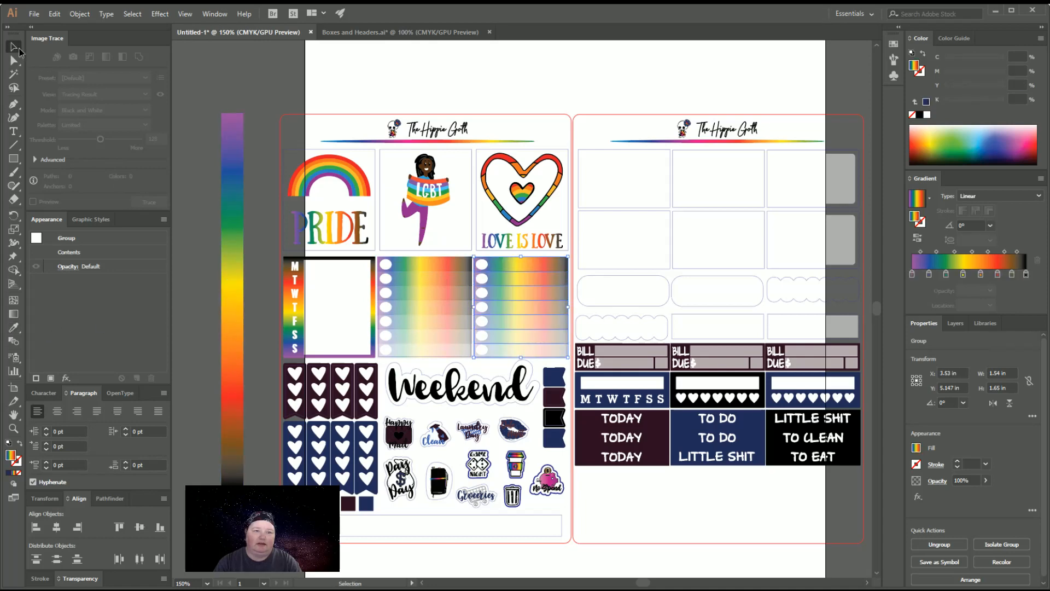
left_click(338, 33)
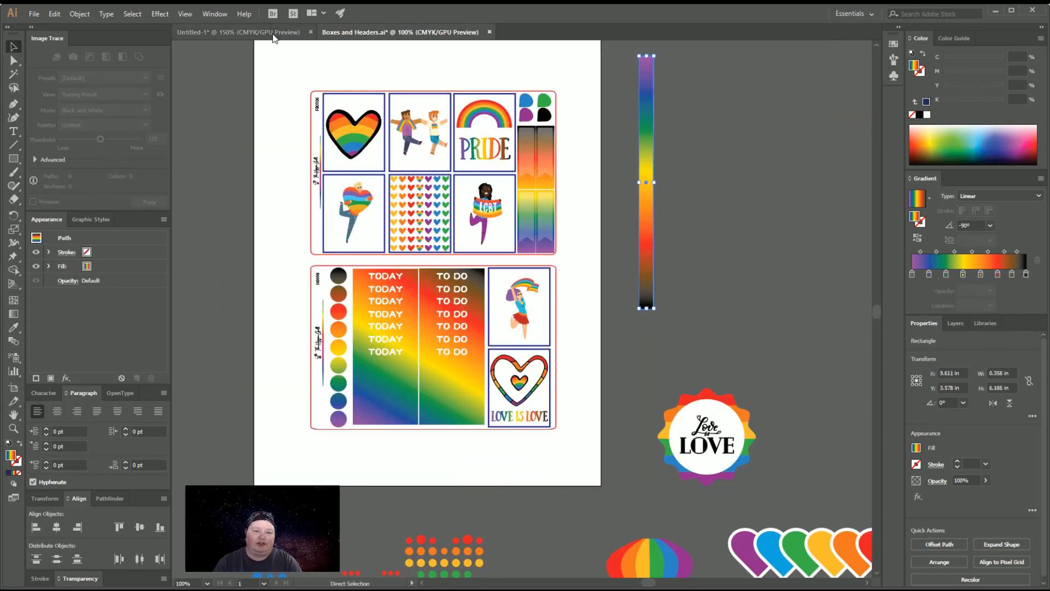
left_click(273, 34)
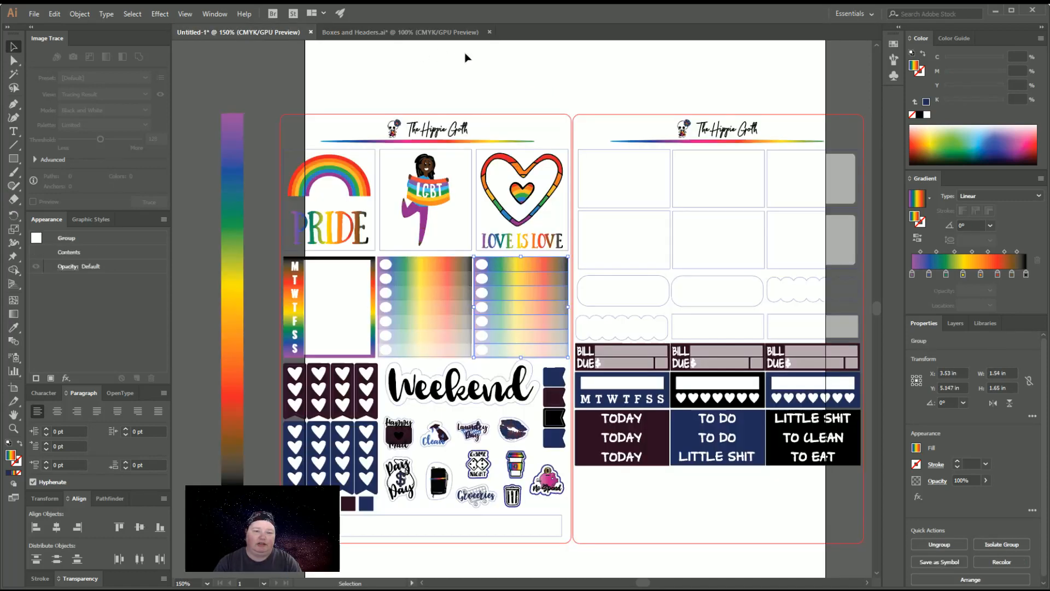
Turn the middle checklist group into one compound path filled with the bar's rainbow gradient at 90°
left_click(456, 264)
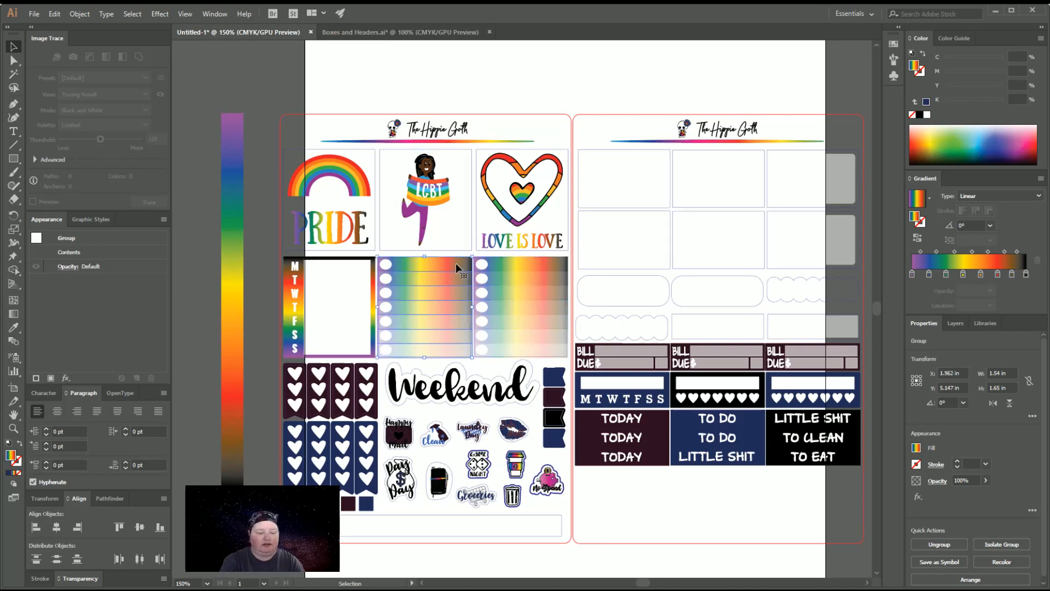
key("ctrl+8")
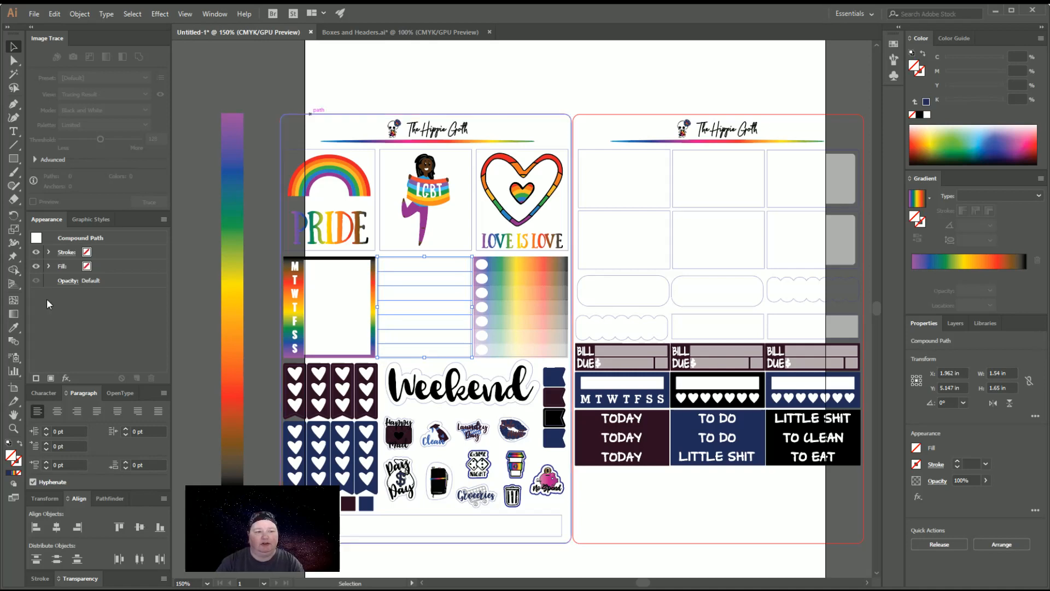
left_click(15, 328)
left_click(236, 249)
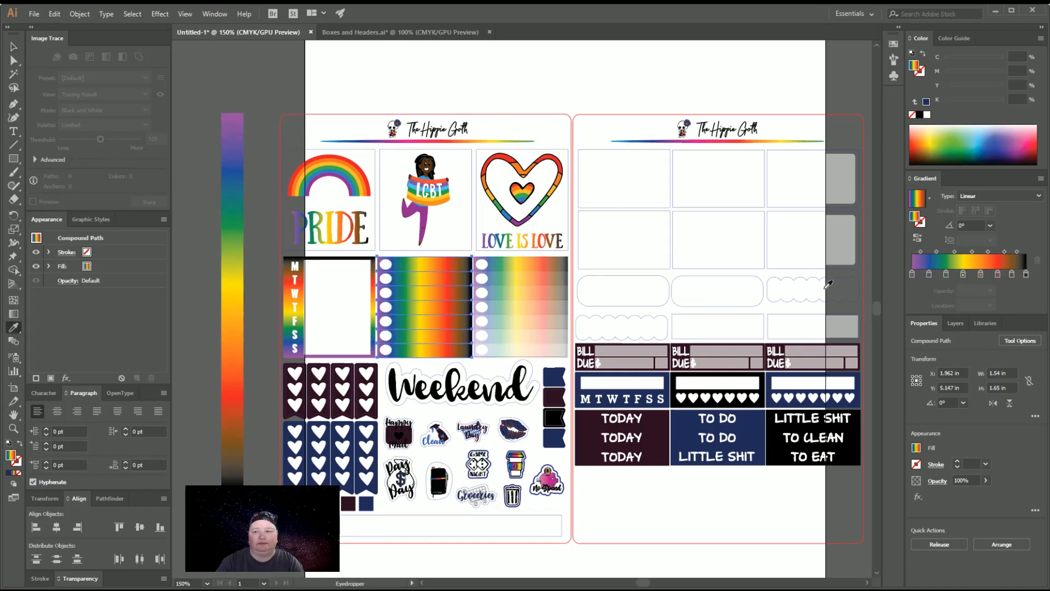
left_click(1004, 283)
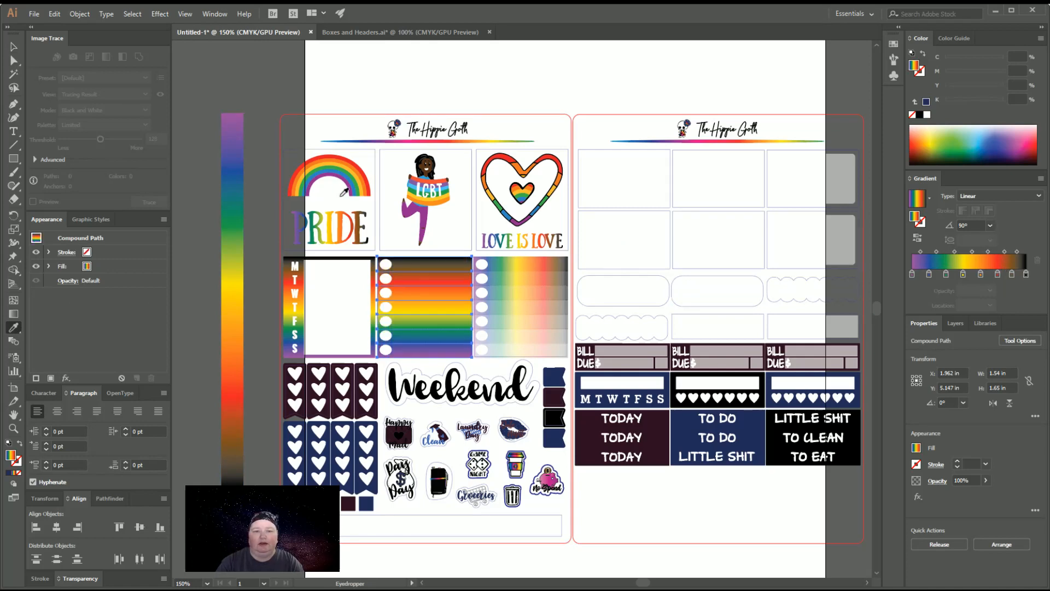
left_click(11, 47)
left_click(512, 235)
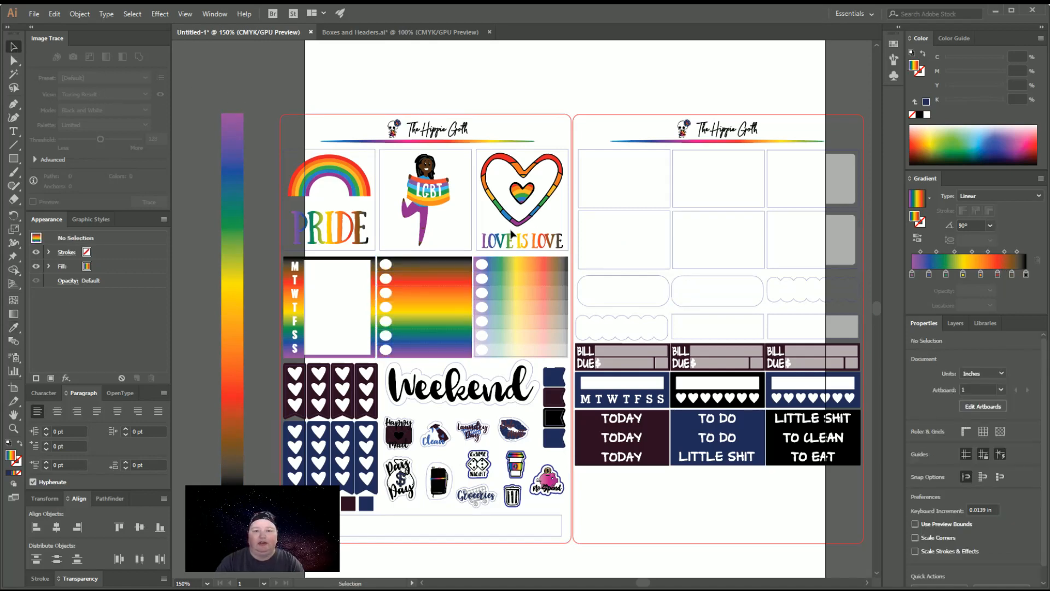
Make the right checklist group a single compound path and fill it with the rainbow gradient at 90°
left_click(530, 266)
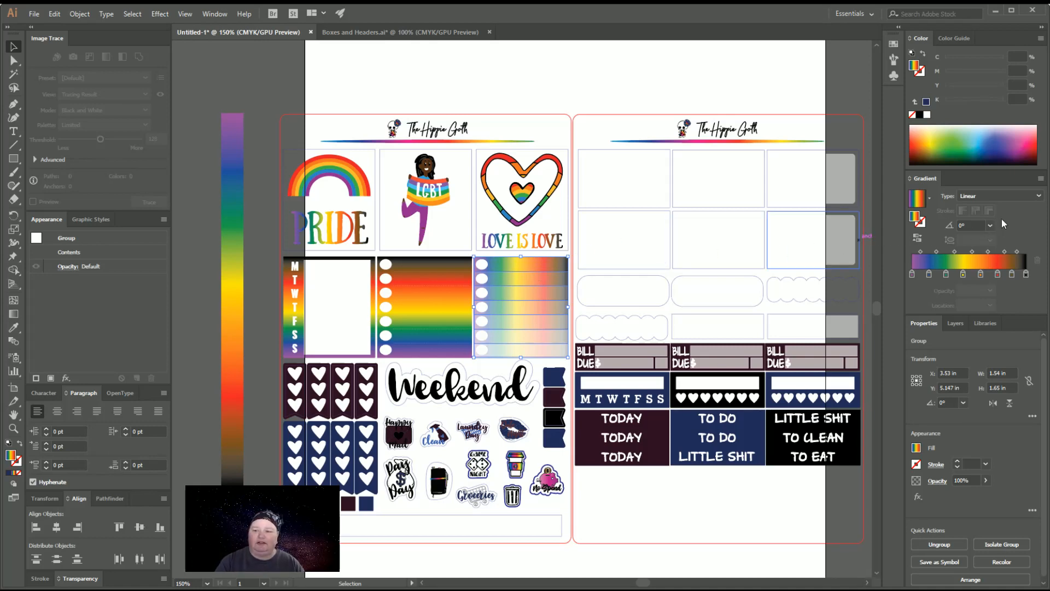
left_click(1011, 278)
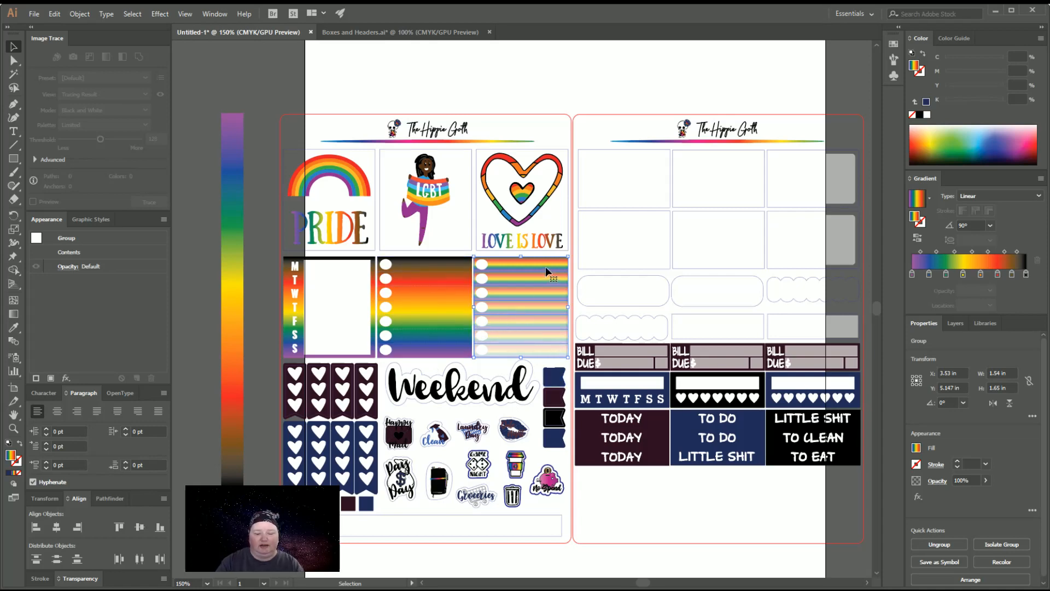
key("a")
key("ctrl+8")
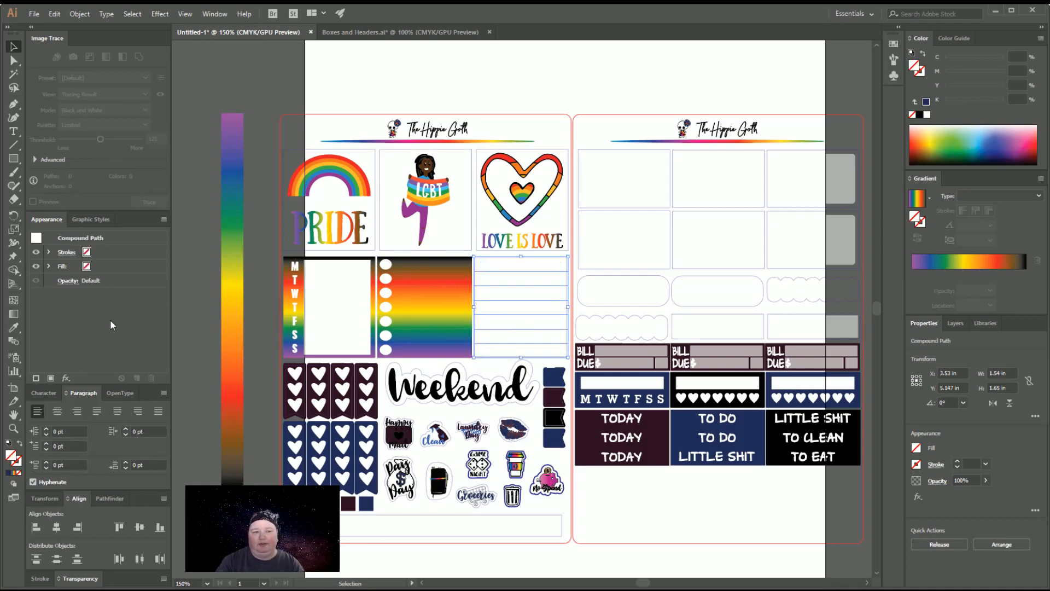
left_click(14, 327)
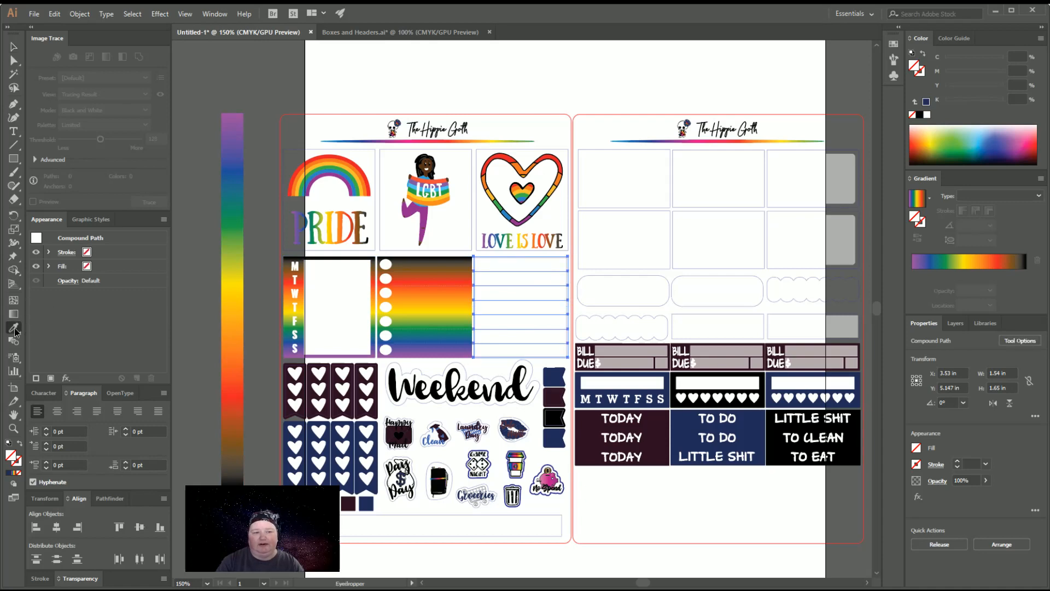
left_click(236, 256)
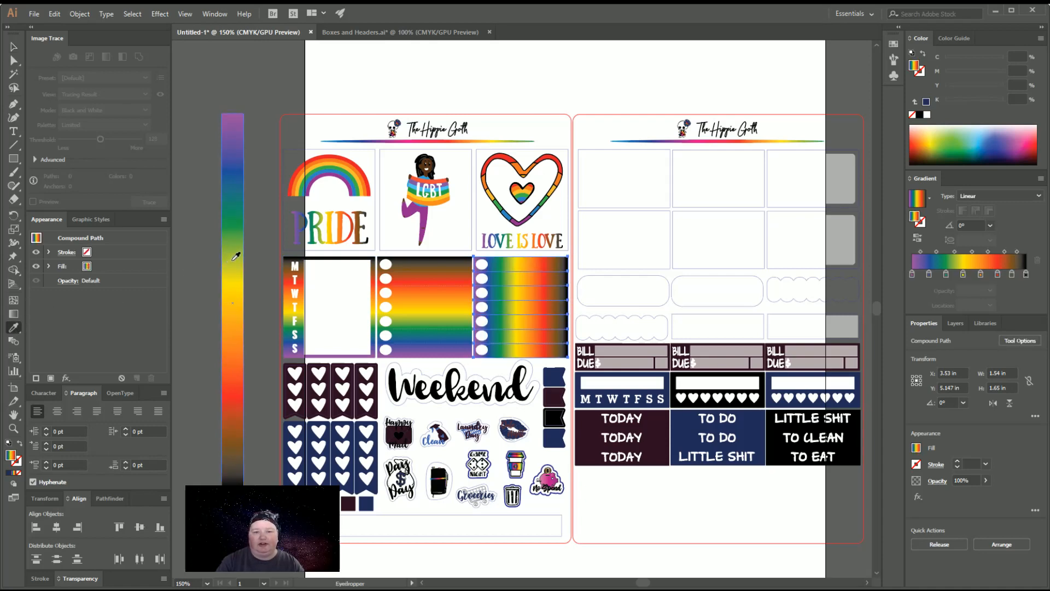
left_click(15, 44)
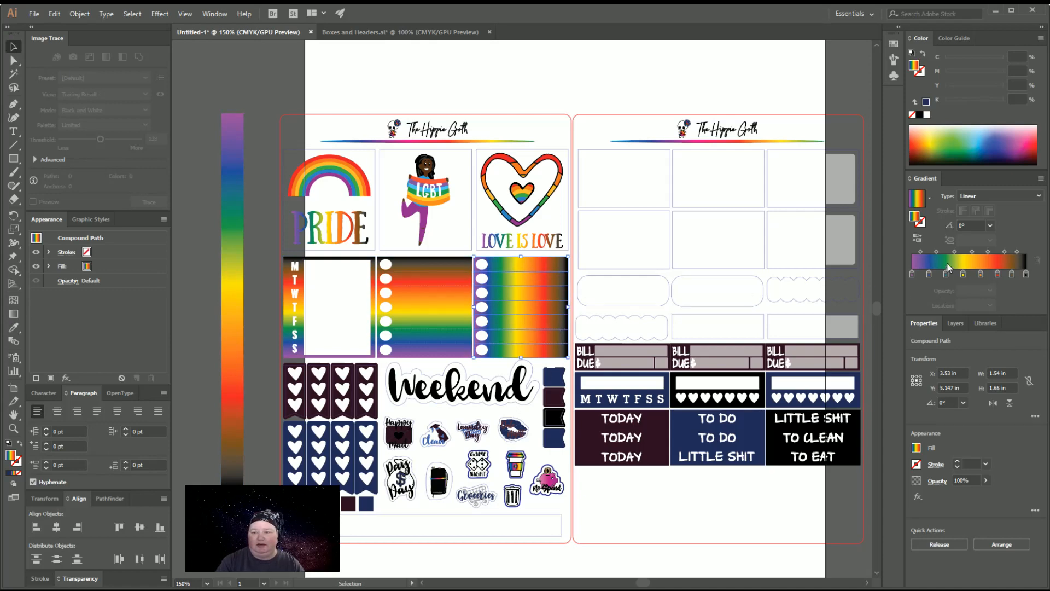
left_click(1003, 285)
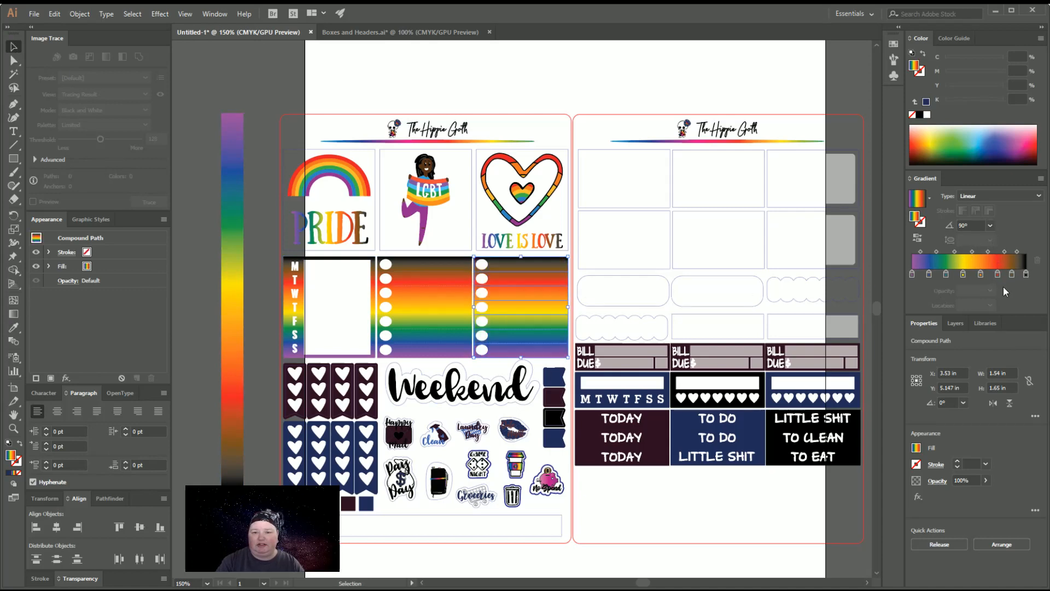
left_click(299, 83)
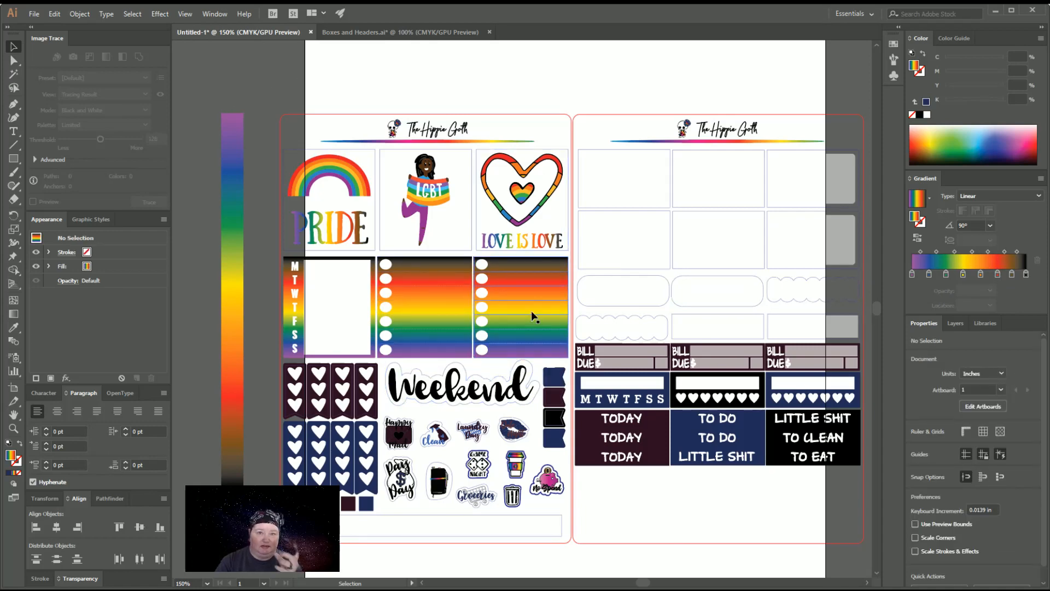
Combine the upper row of maroon heart flags into a compound path and fill it with the bar's rainbow gradient at 0°
left_click(306, 422)
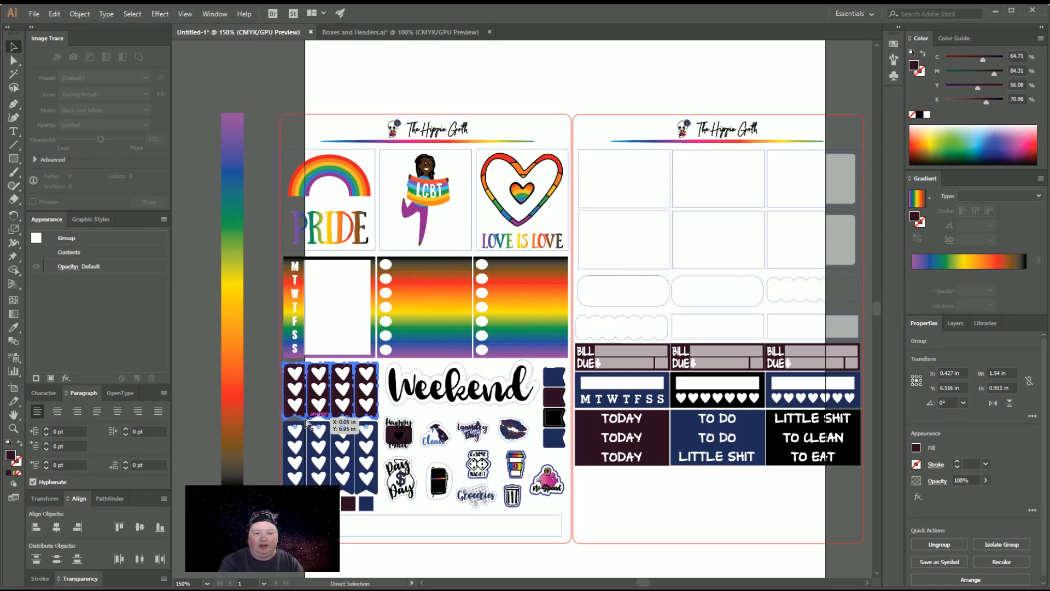
key("ctrl+8")
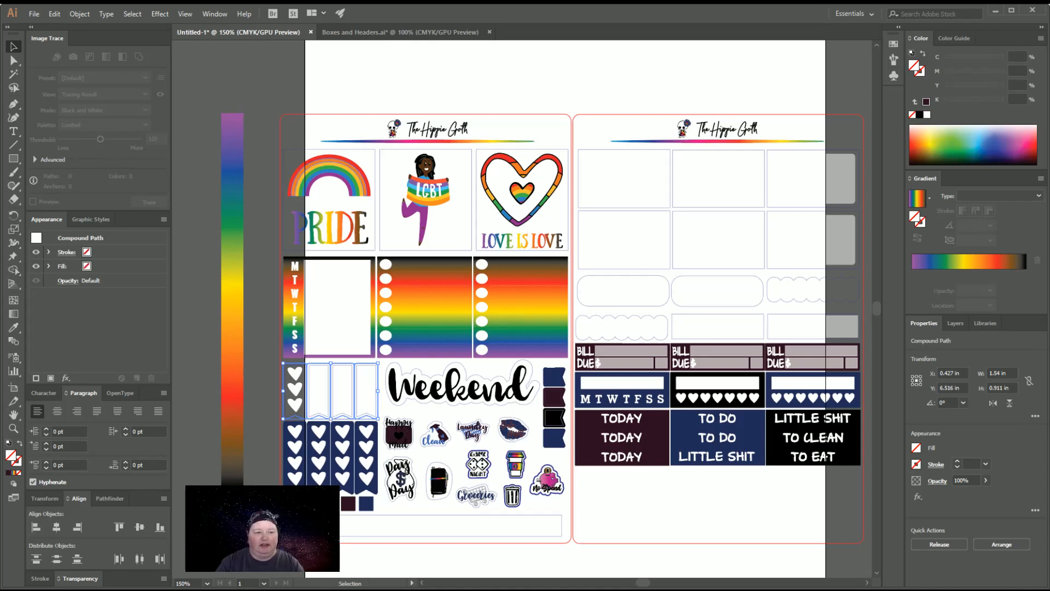
left_click(14, 327)
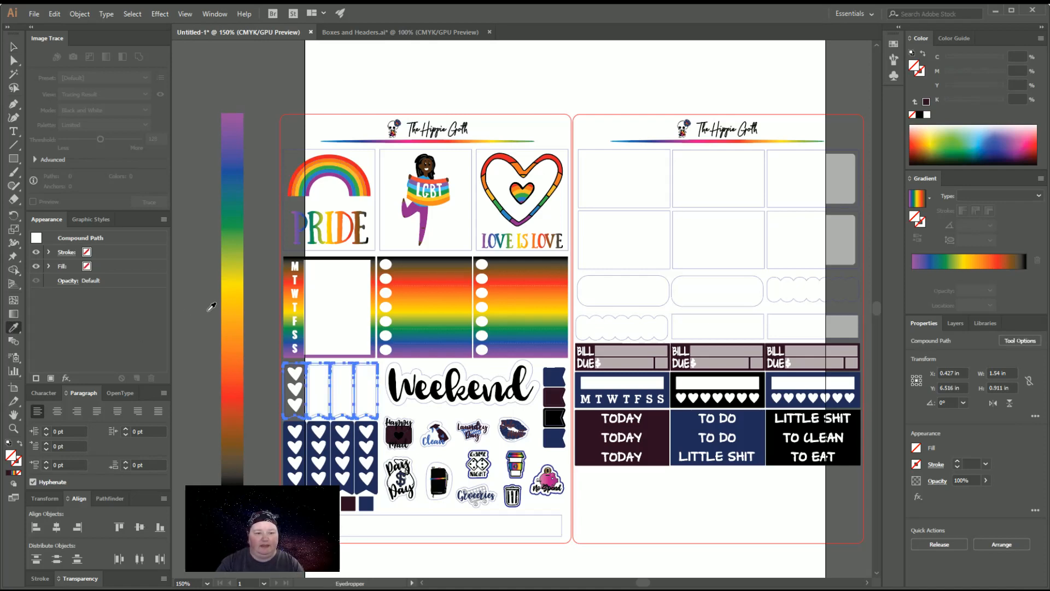
left_click(233, 296)
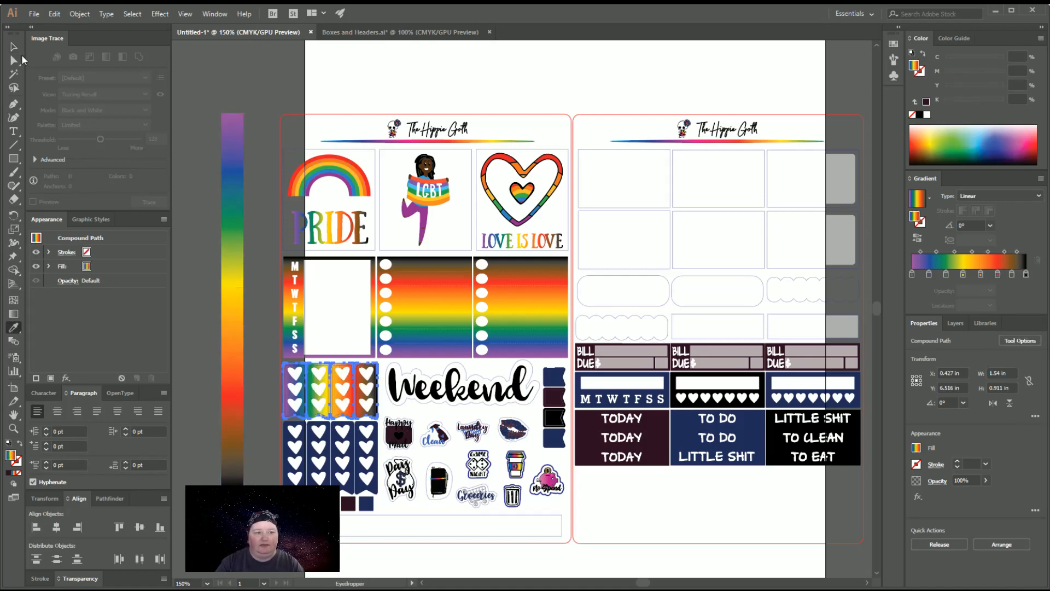
left_click(18, 50)
left_click(191, 219)
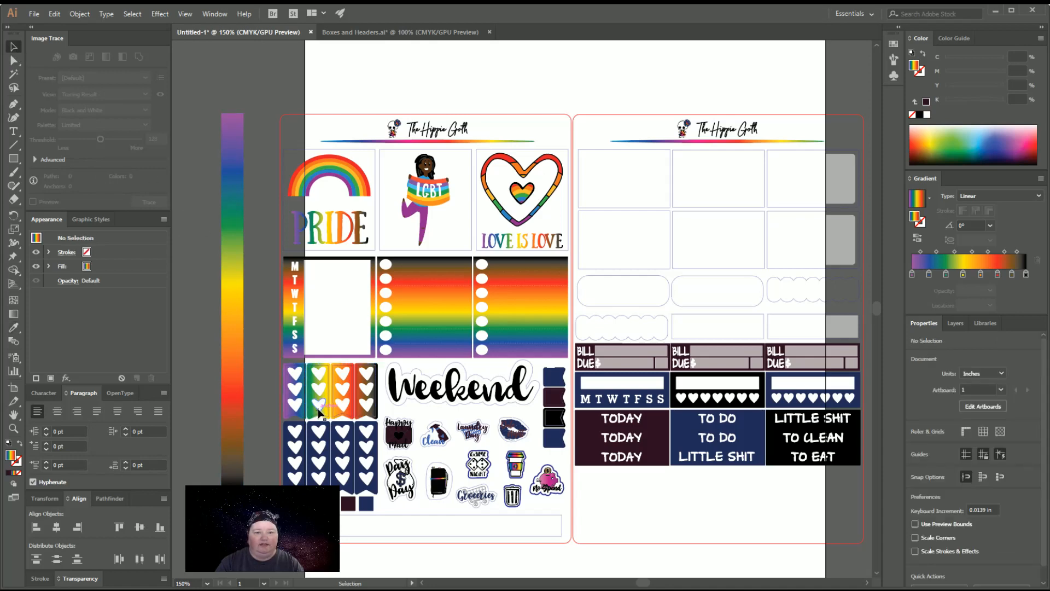
scroll(322, 419, "down", 1)
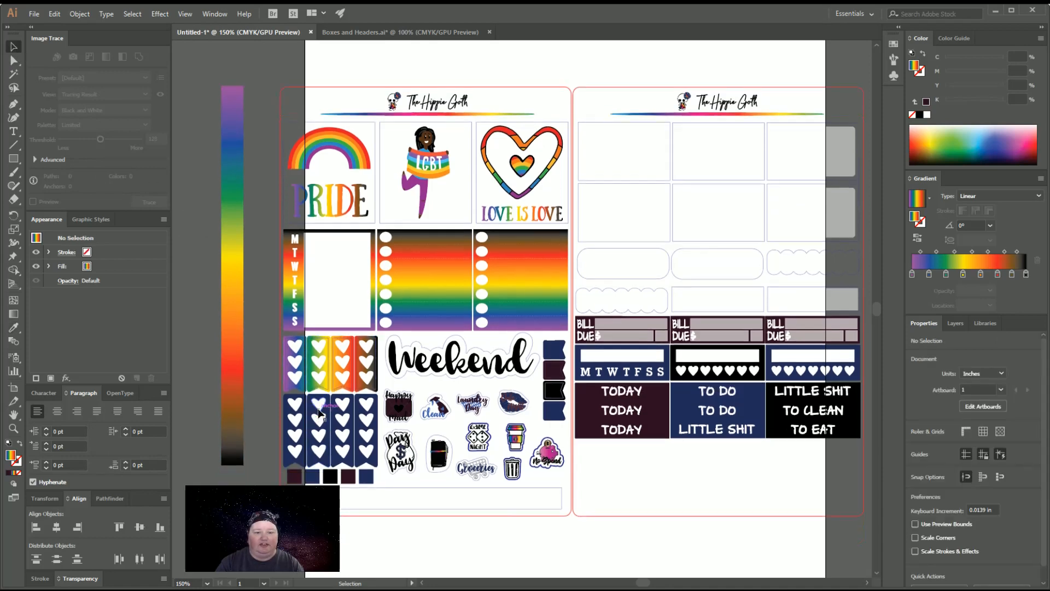
Combine the lower row of navy heart flags into a compound path and fill it with the bar's rainbow gradient at -180°
left_click(328, 462)
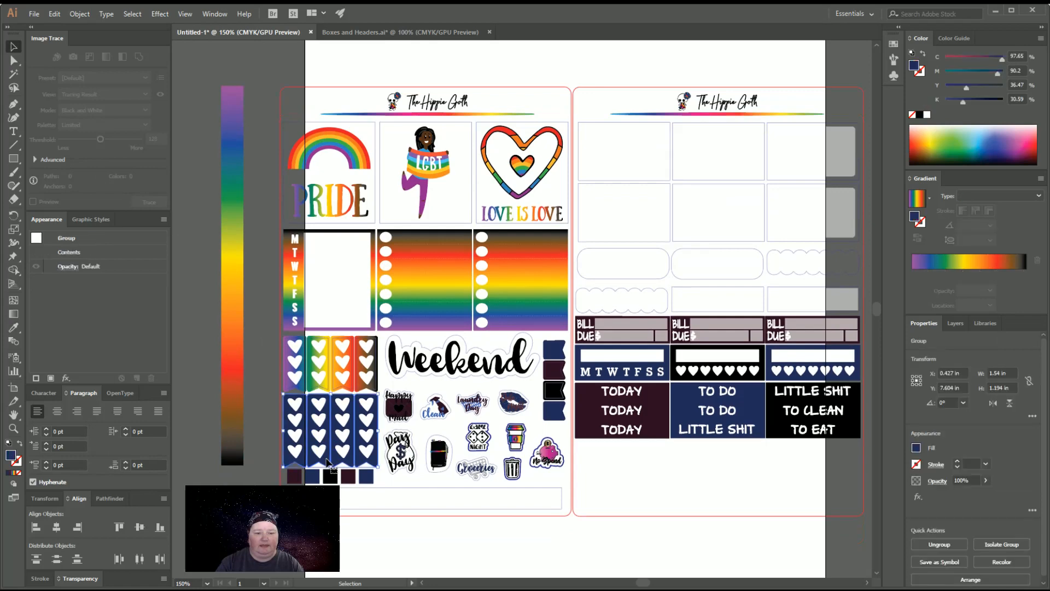
key("ctrl+8")
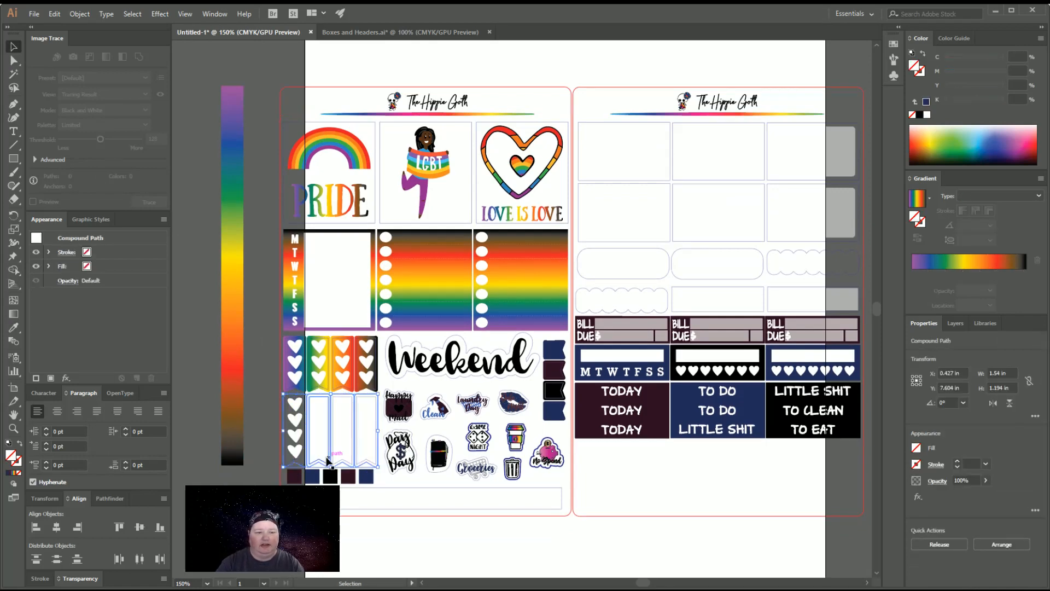
left_click(13, 329)
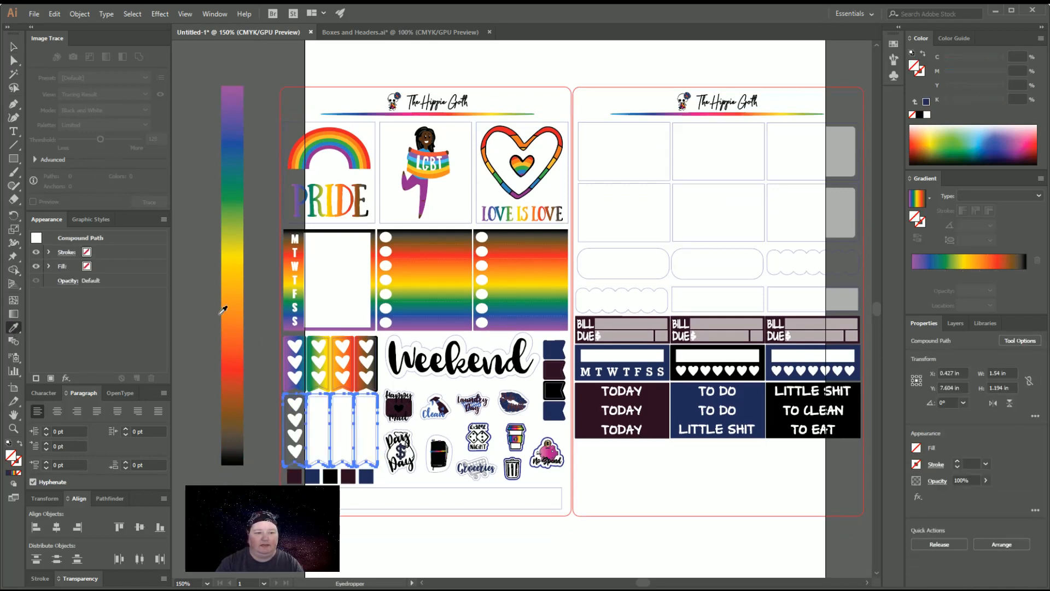
left_click(235, 298)
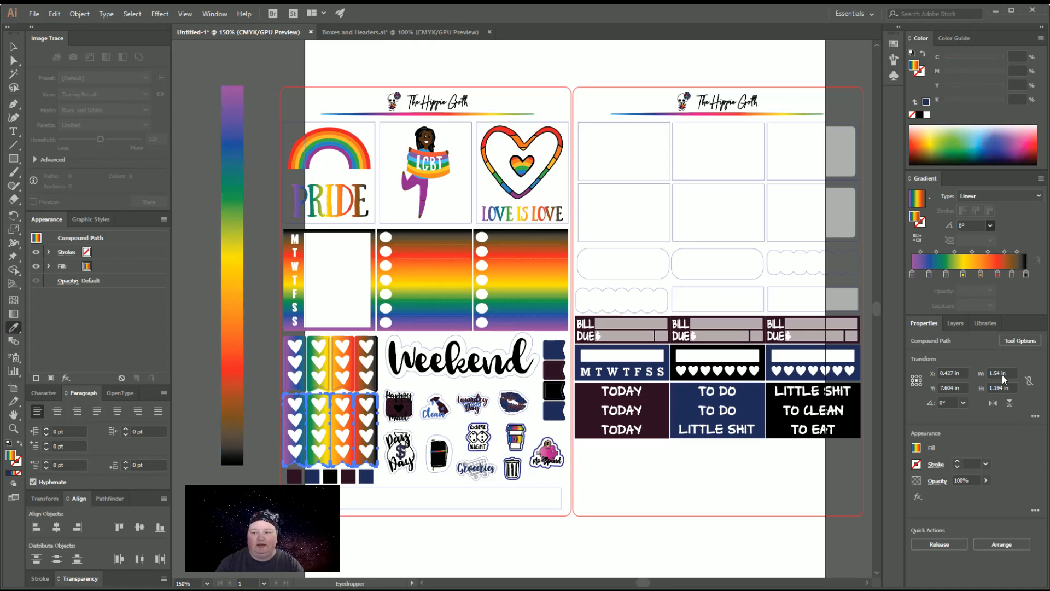
left_click(1002, 395)
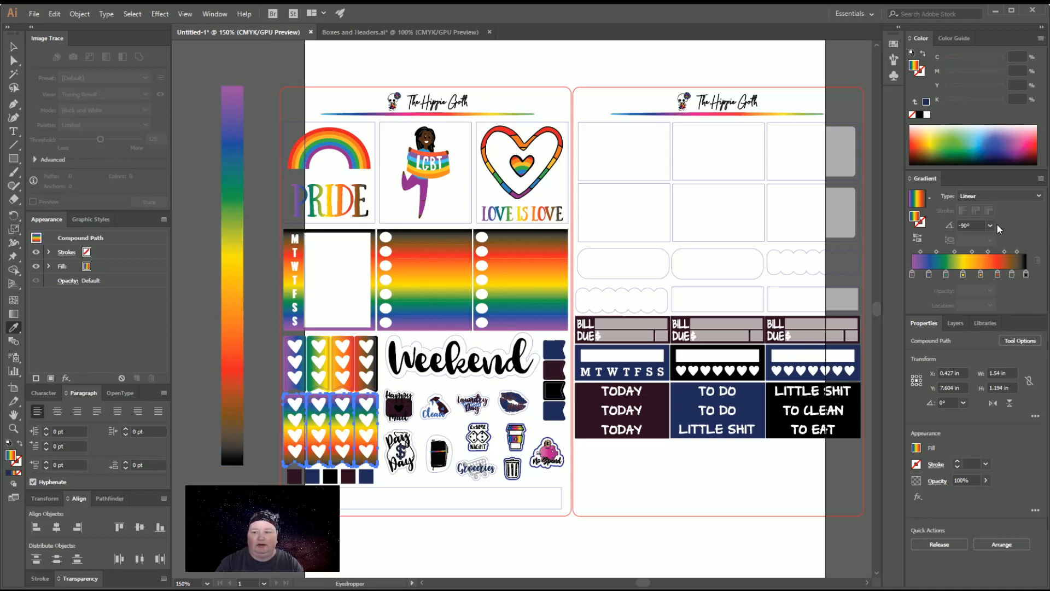
left_click(1012, 442)
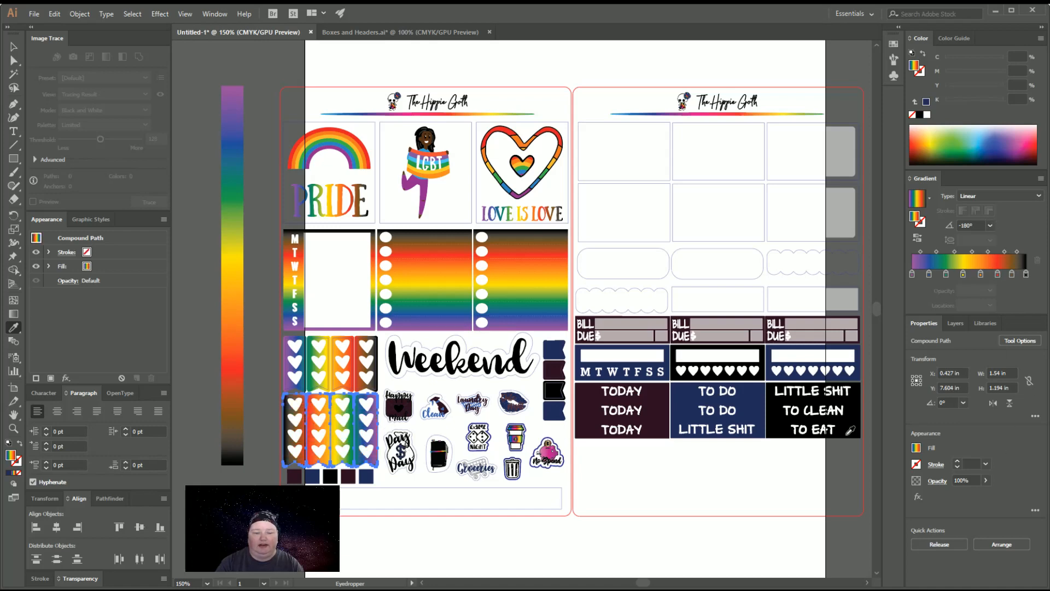
left_click(14, 47)
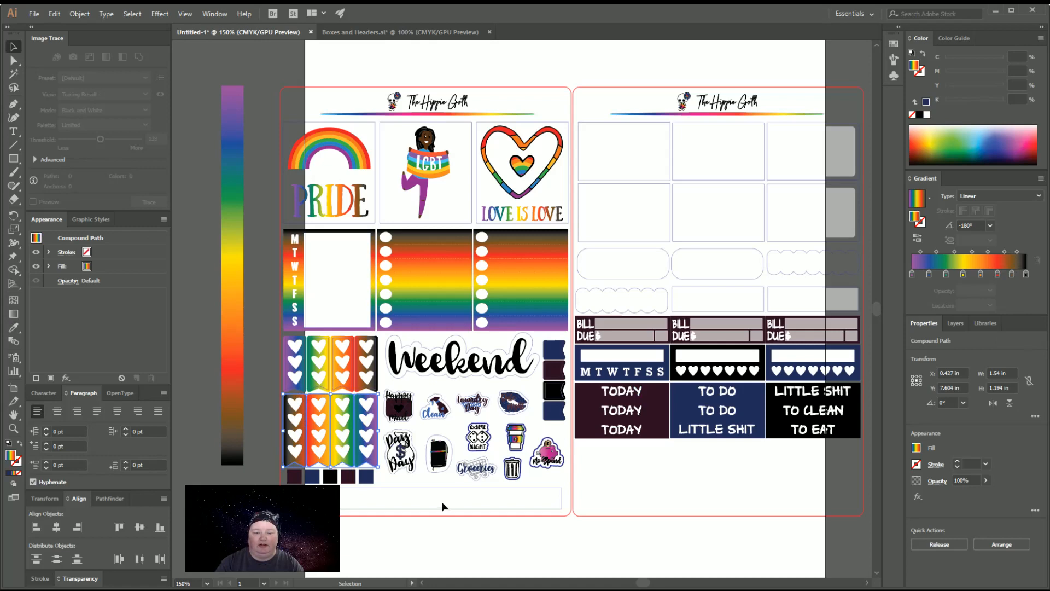
left_click(413, 544)
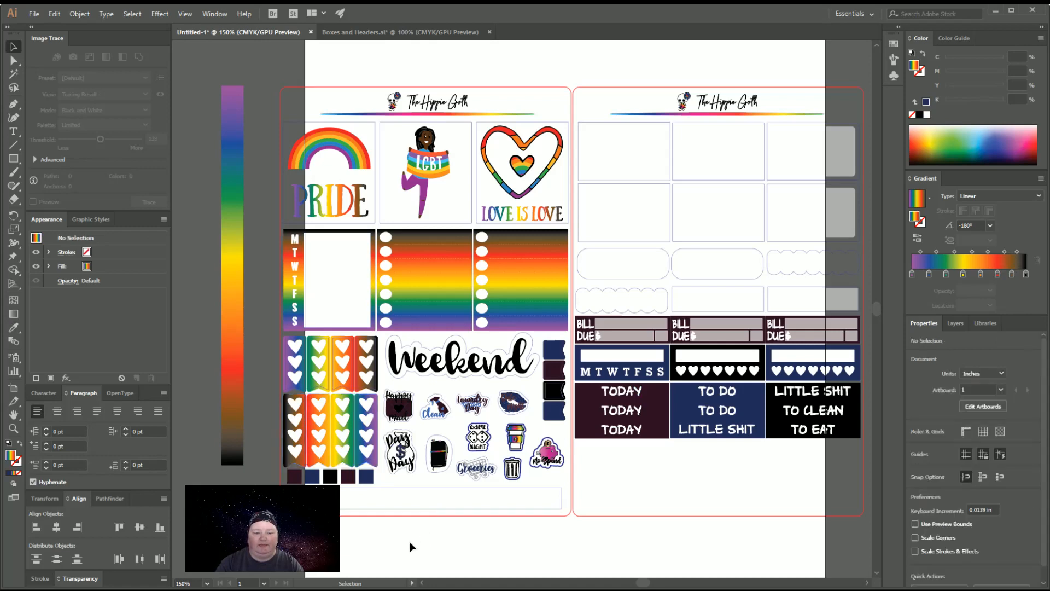
Combine the five small squares below the heart flags into a compound path and fill it with the bar's rainbow gradient
left_click(295, 476)
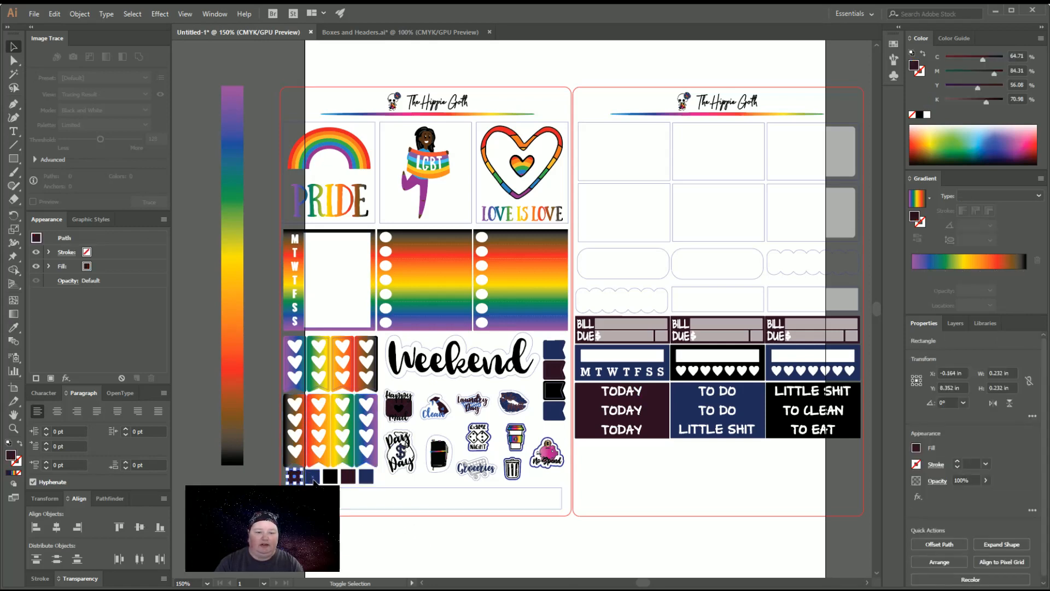
left_click(316, 479, "shift")
left_click(349, 480, "shift")
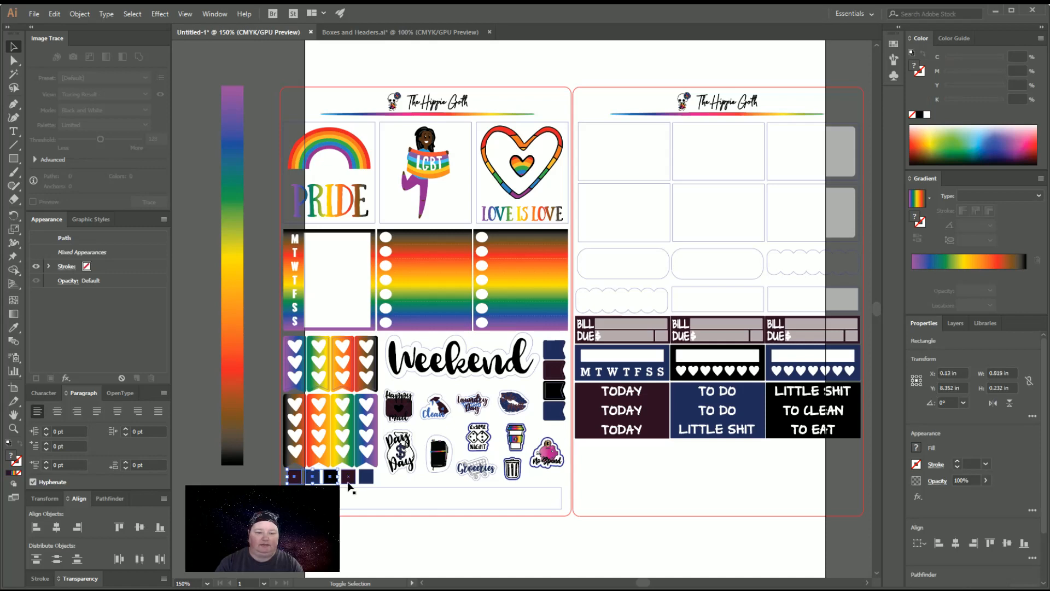
left_click(365, 479, "shift")
key("ctrl+8")
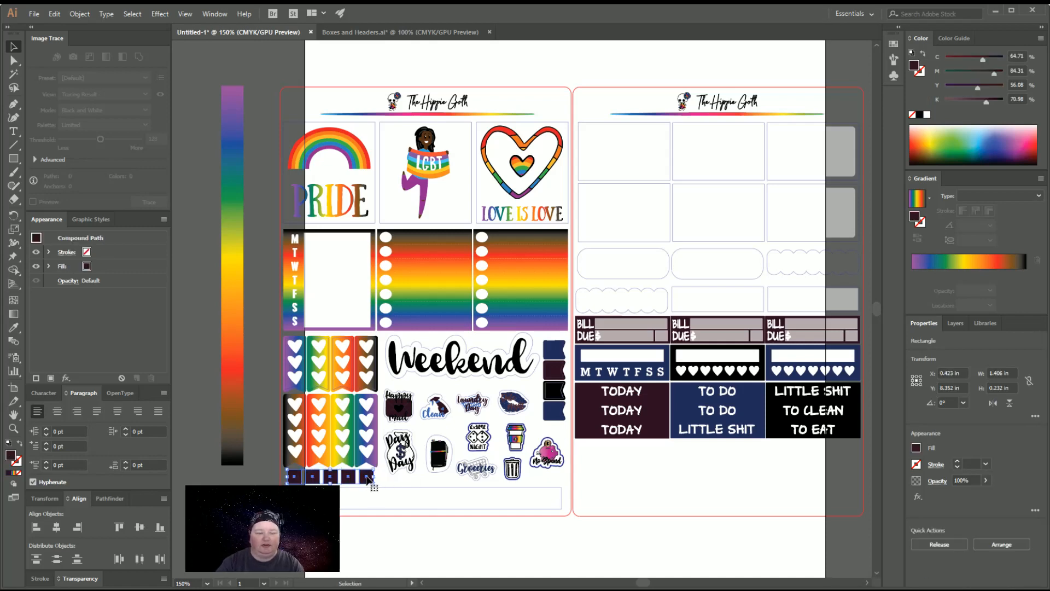
left_click(15, 327)
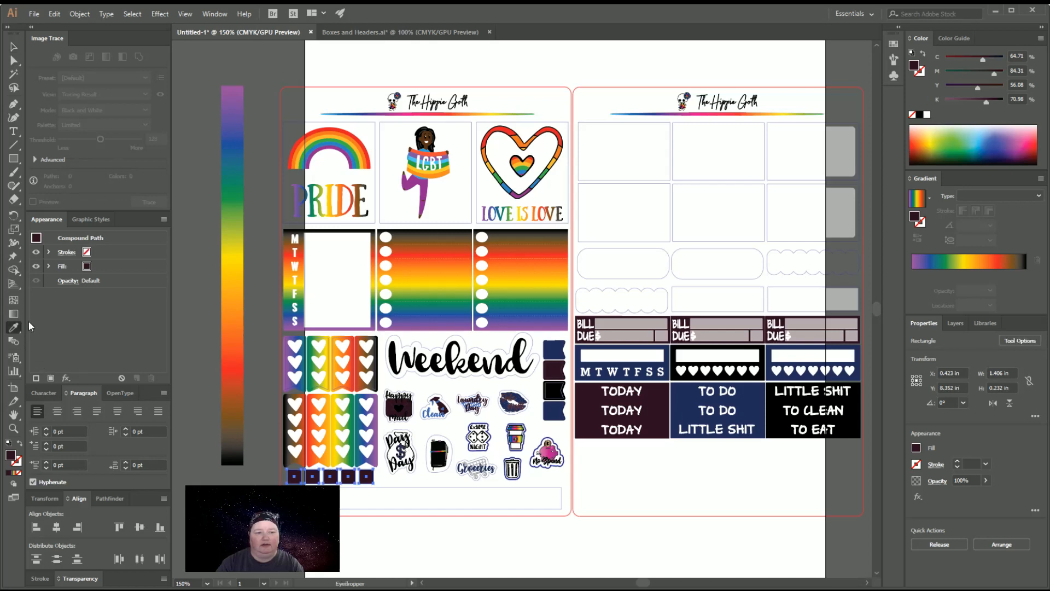
left_click(229, 289)
left_click(13, 47)
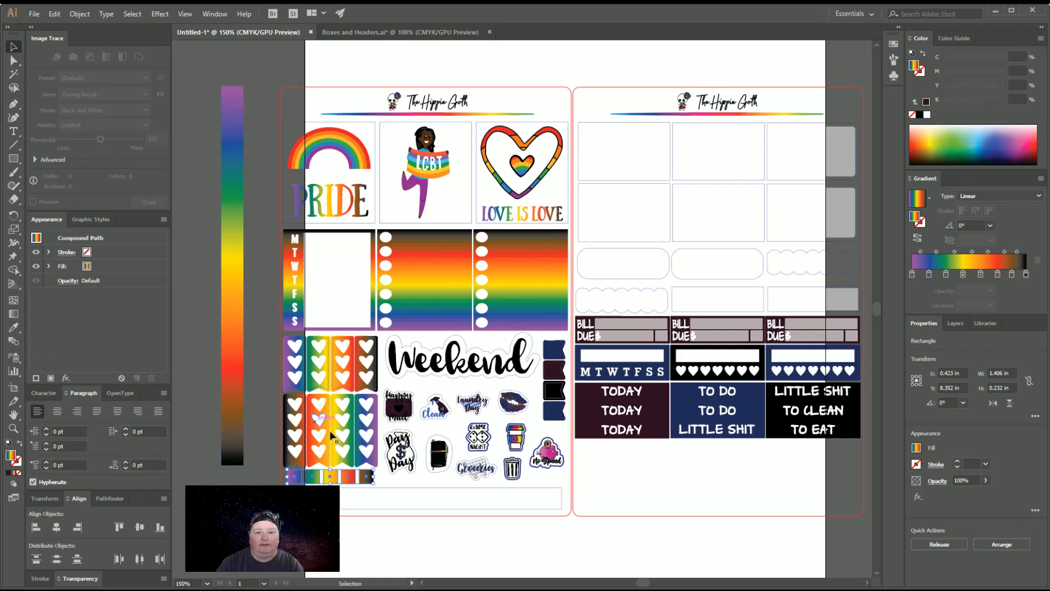
left_click(500, 557)
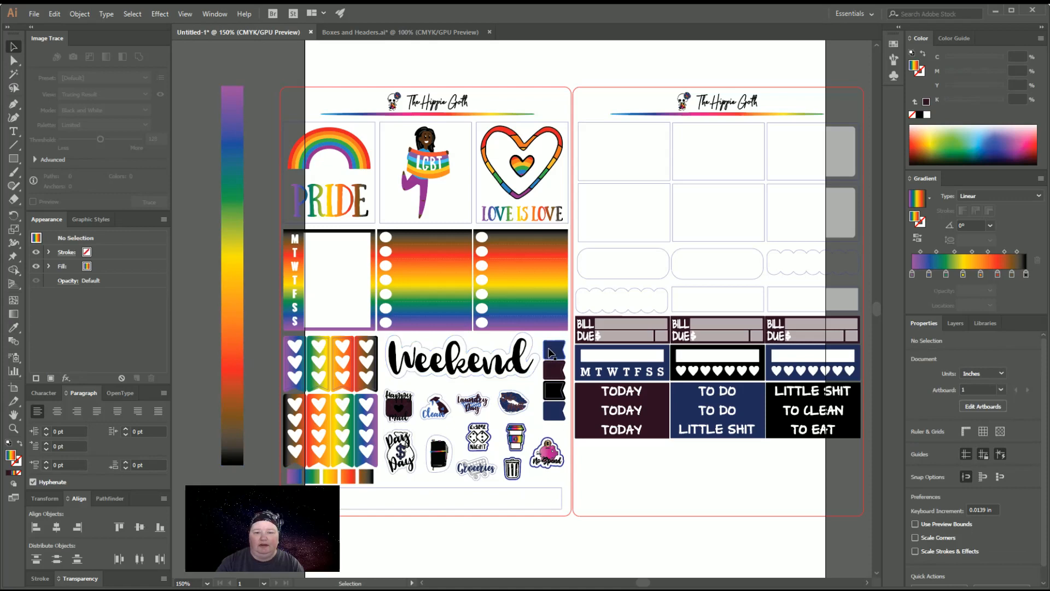
Turn the four small flags beside the Weekend script into one compound path filled with the bar's rainbow gradient
left_click(552, 356)
left_click(554, 372, "shift")
left_click(554, 390, "shift")
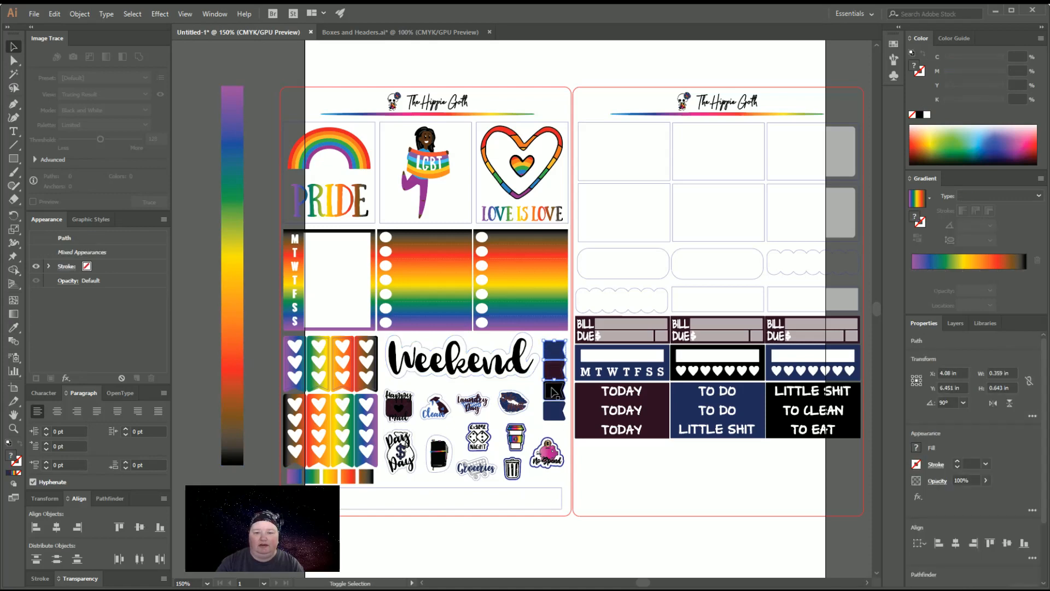
left_click(555, 415, "shift")
key("ctrl+8")
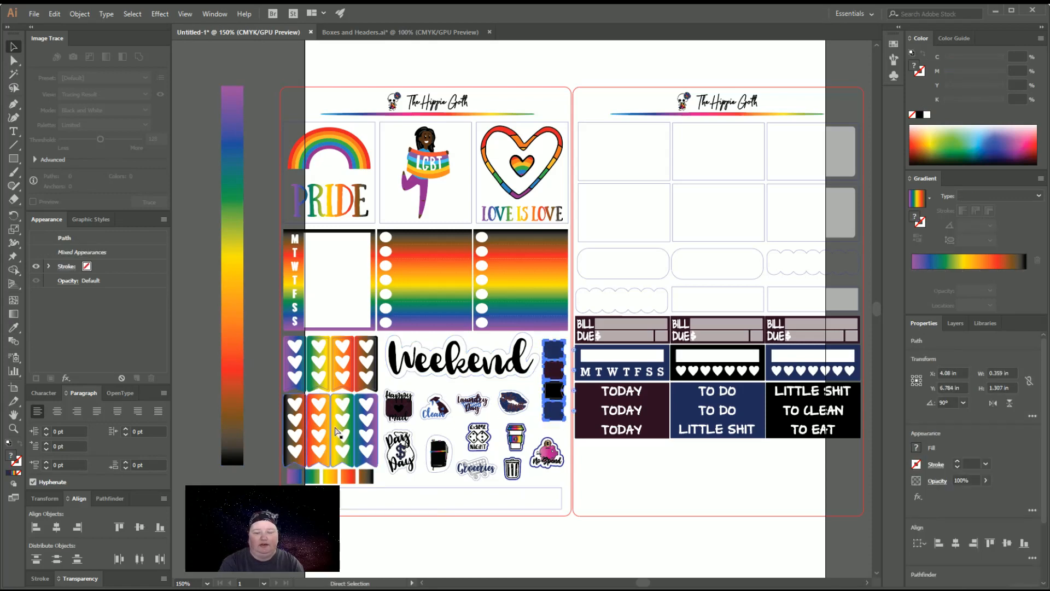
key("i")
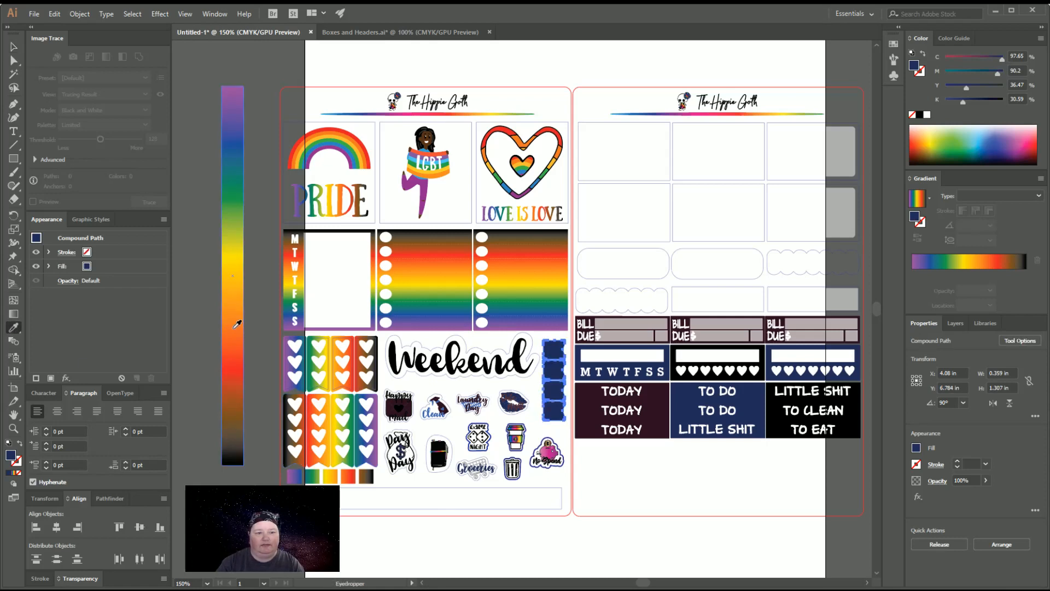
left_click(240, 322)
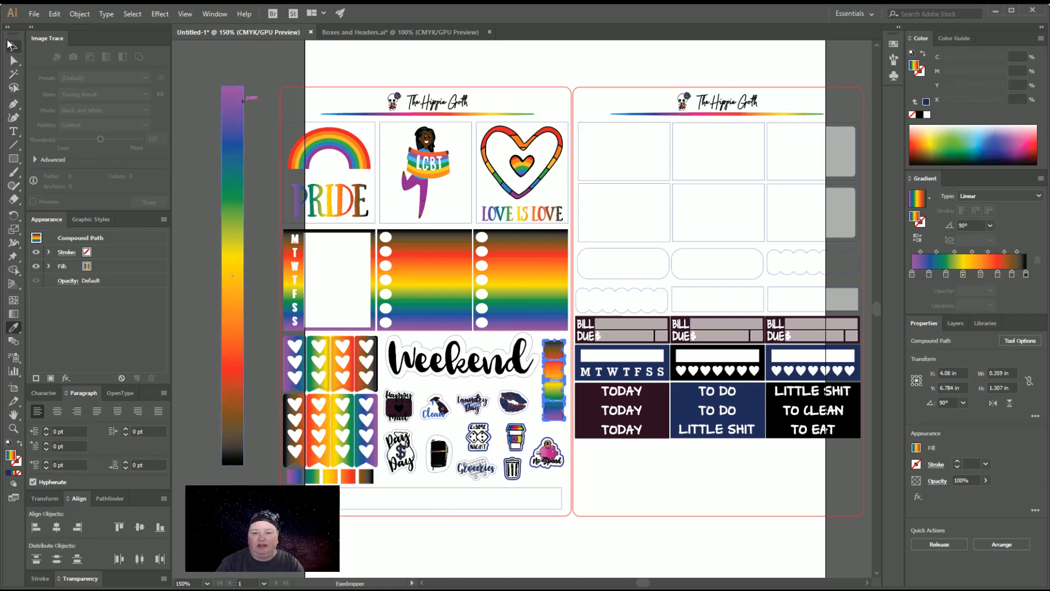
left_click(14, 47)
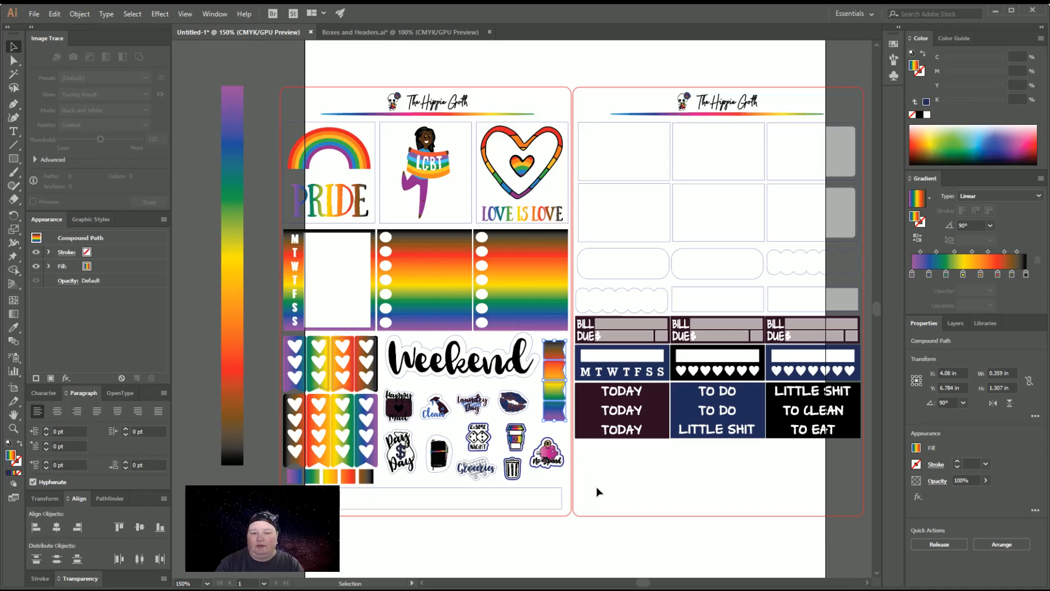
Copy the horizontal rainbow strip from HQB and Trackers.ai onto the empty strip outline below the squares and nudge it into place
left_click(400, 492)
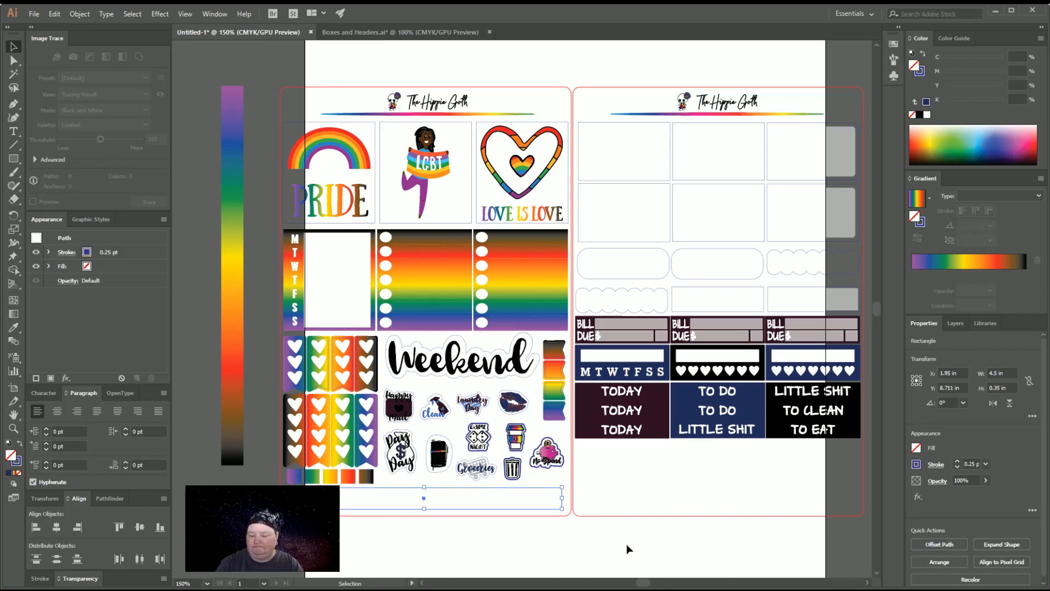
scroll(626, 544, "down", 1)
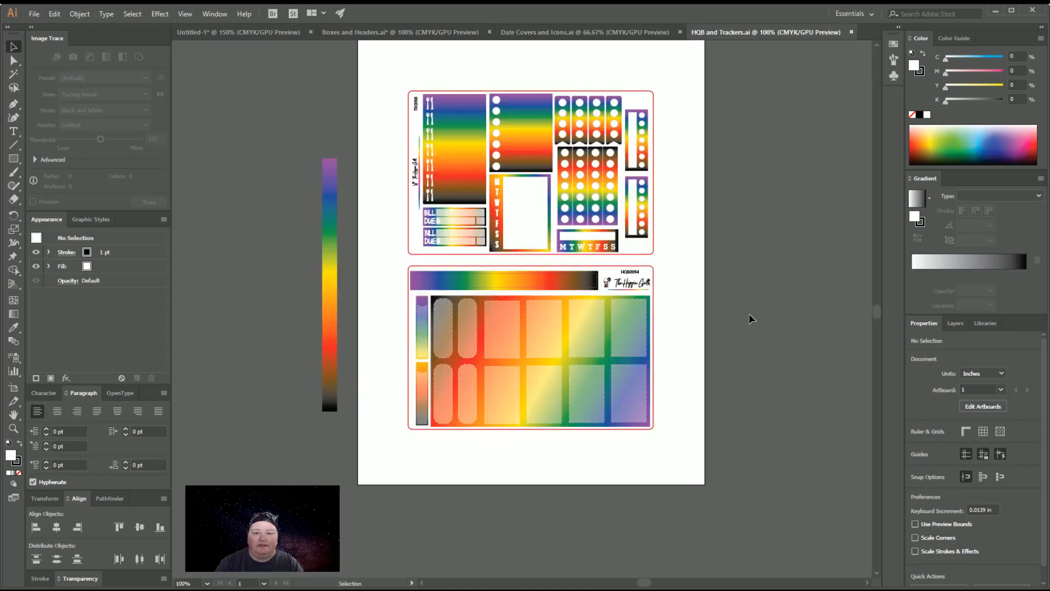
left_click(511, 283)
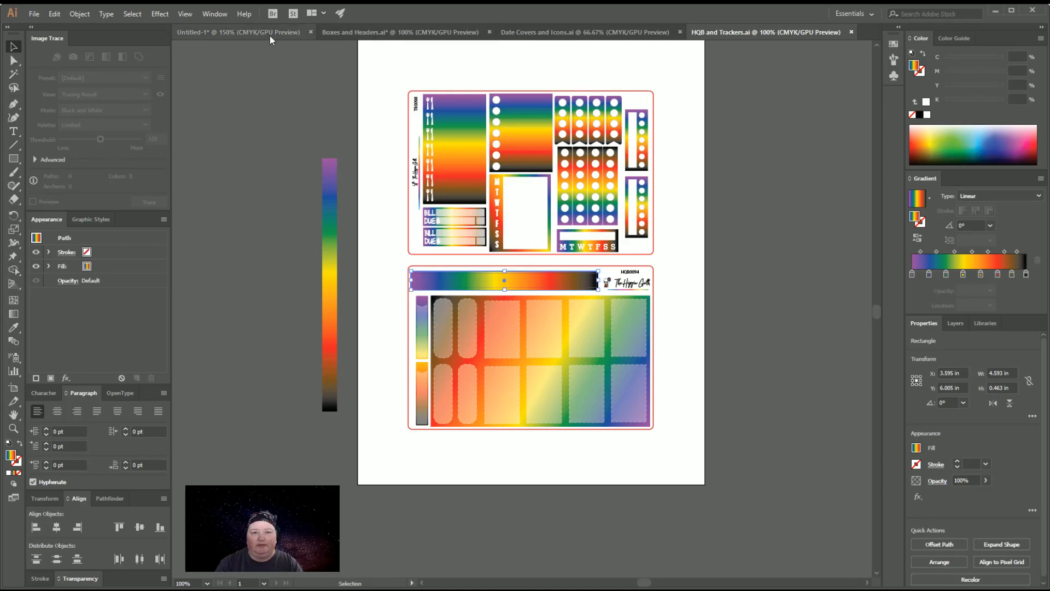
left_click_drag(270, 35, 457, 484)
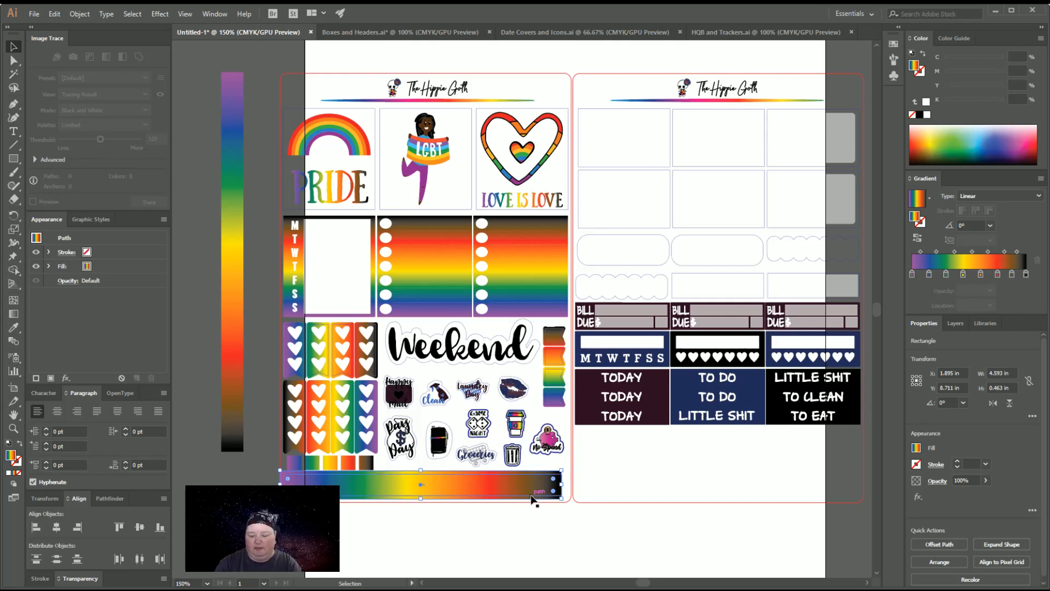
key("Right")
key("Right")
key("Right")
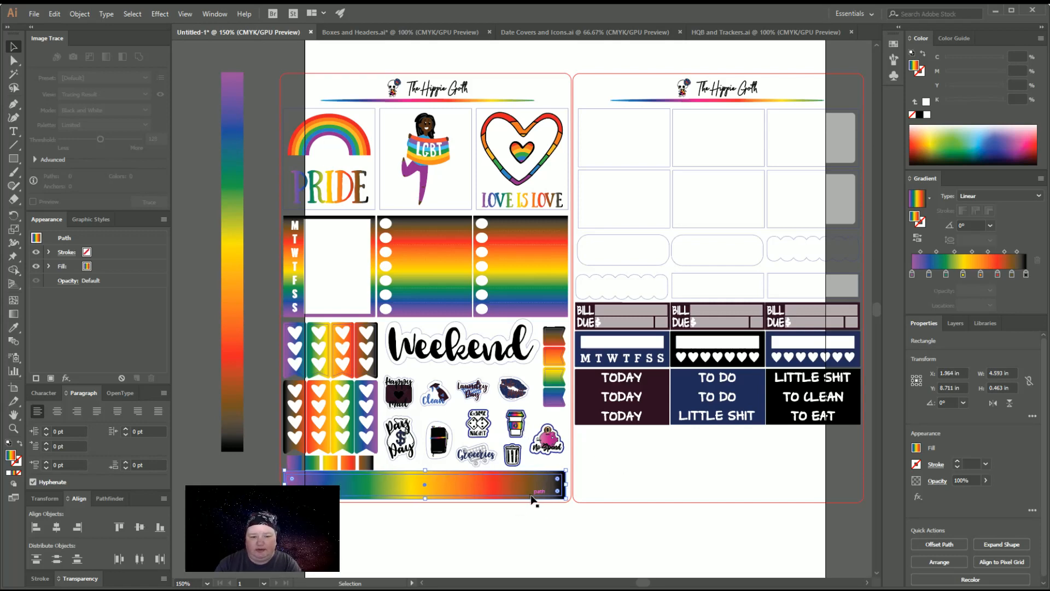
Trim the rainbow strip to about 4.565 by 0.403 in, leaving a narrow bleed around its outline
key("ctrl+plus")
key("ctrl+plus")
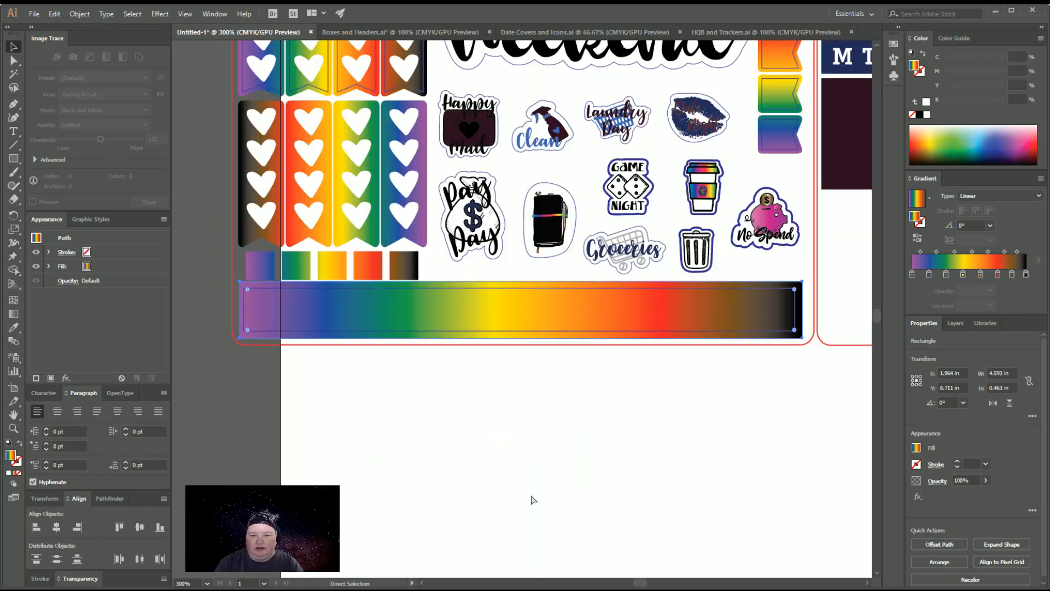
key("ctrl+plus")
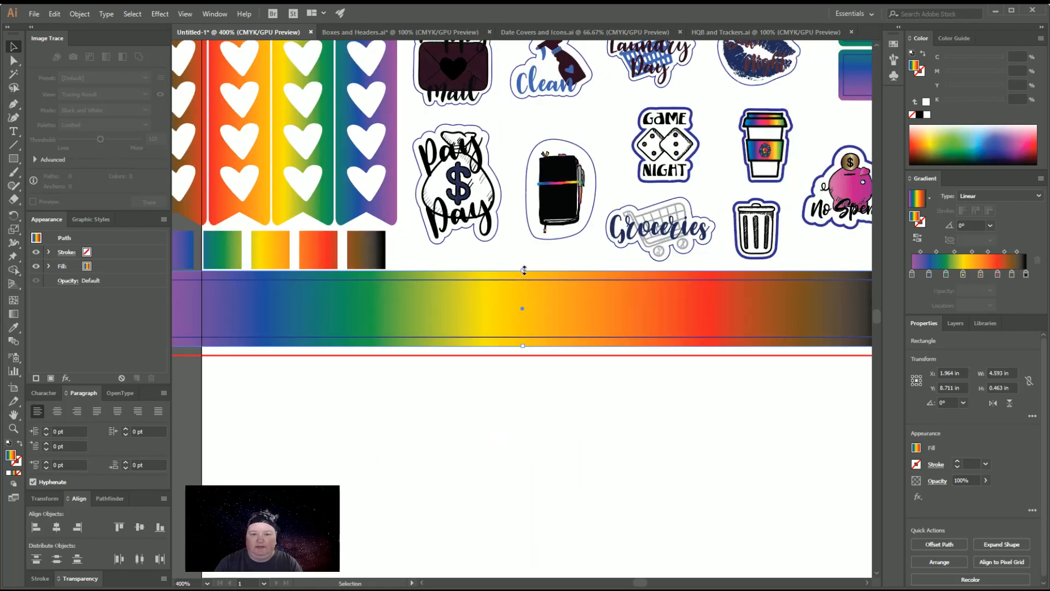
left_click_drag(524, 269, 523, 275)
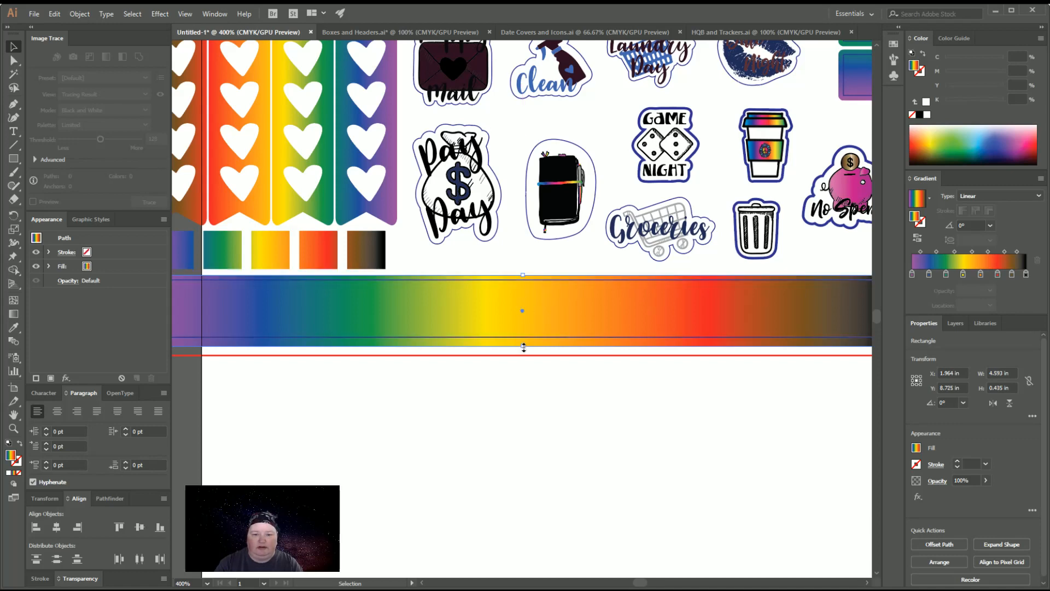
left_click_drag(523, 347, 523, 341)
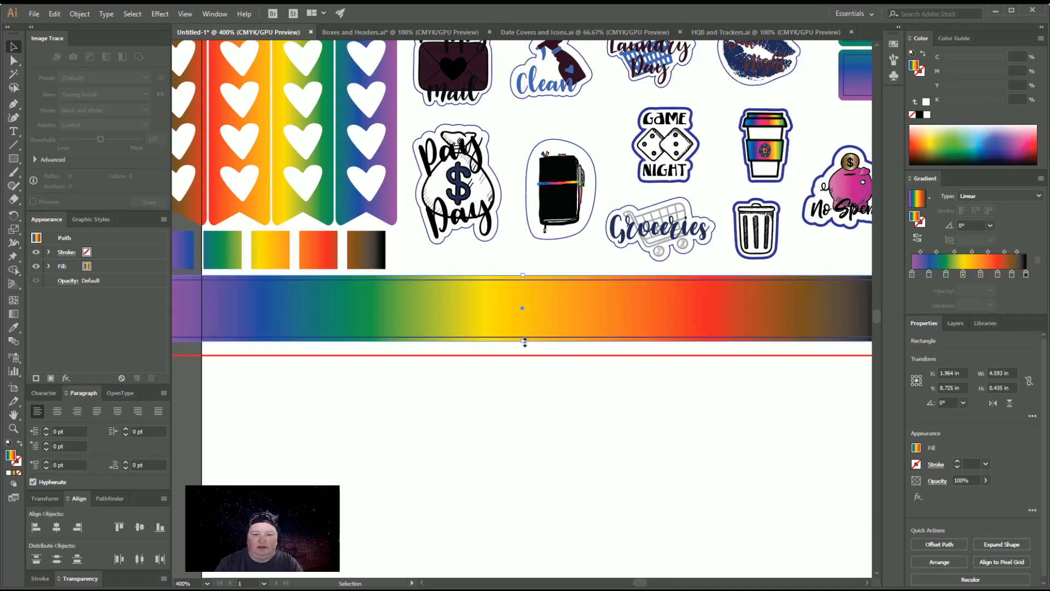
left_click_drag(642, 583, 644, 583)
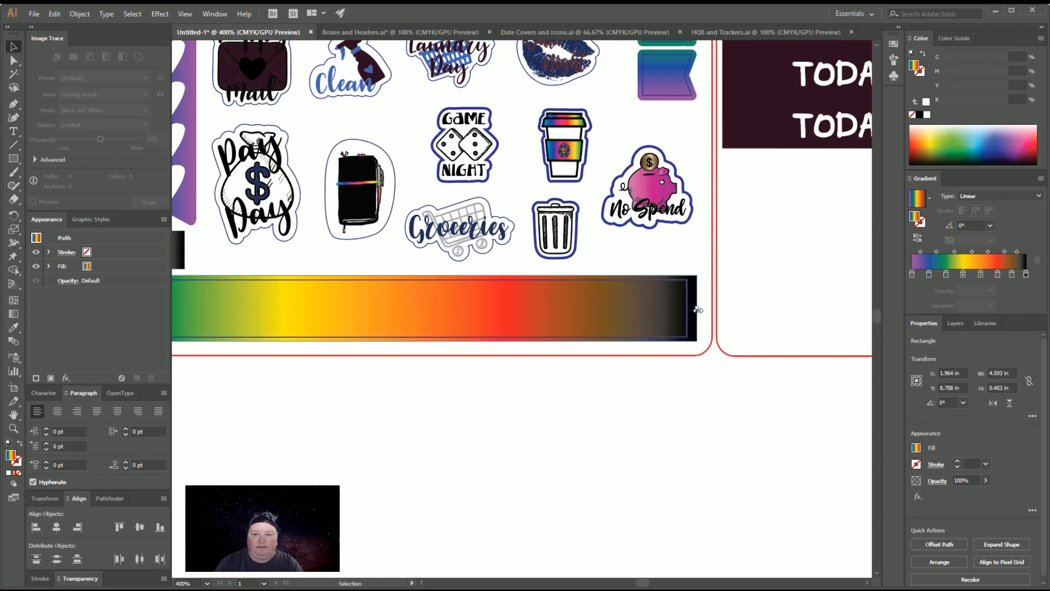
left_click_drag(698, 310, 693, 310)
left_click_drag(640, 582, 638, 586)
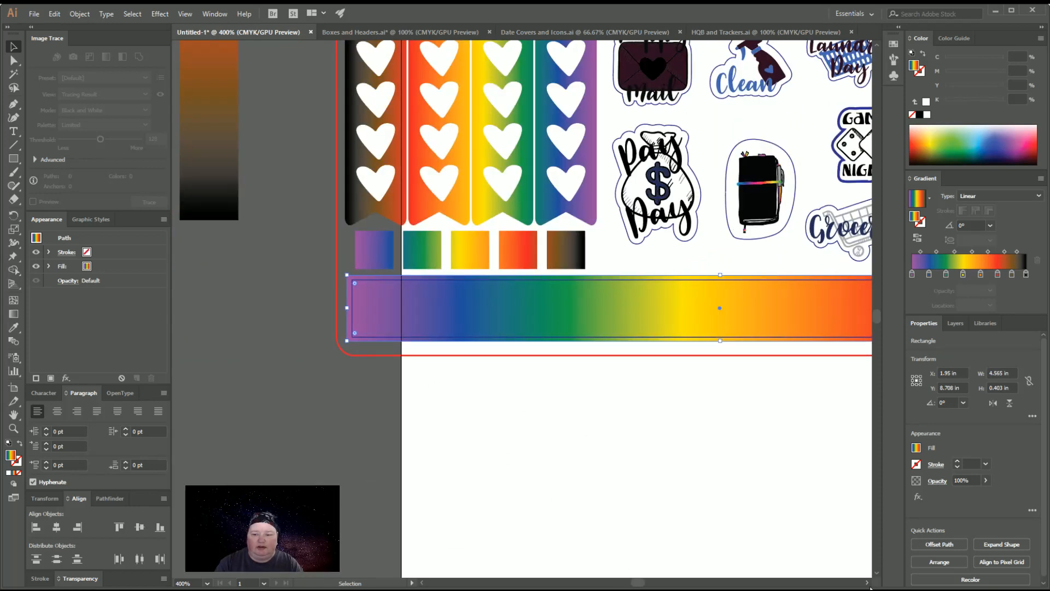
left_click_drag(868, 583, 868, 583)
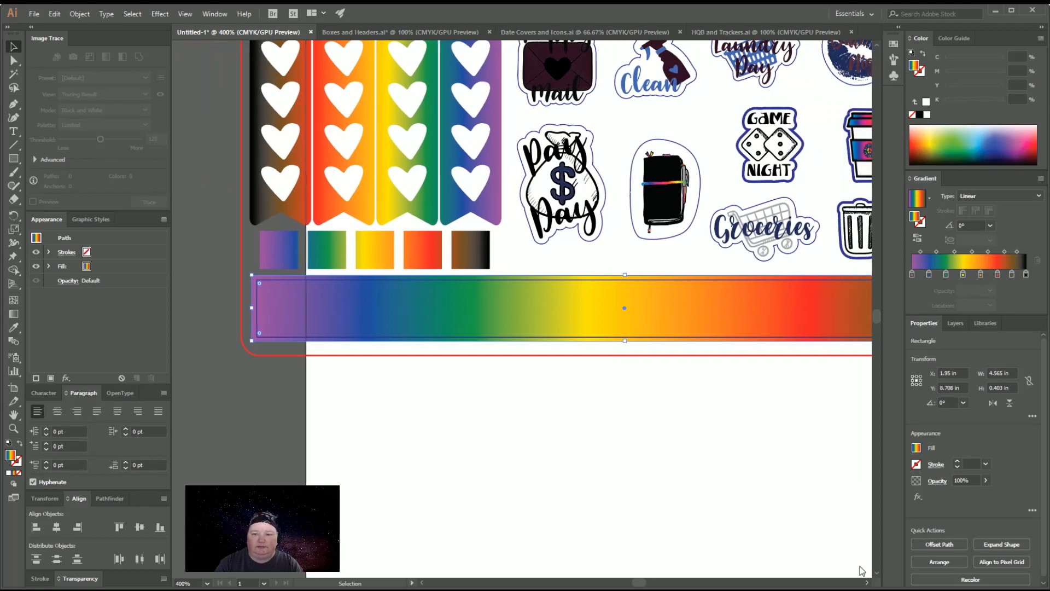
left_click(767, 467)
Recolour the maroon envelope of the Happy Mail icon white
key("ctrl+minus")
key("ctrl+minus")
key("ctrl+minus")
key("ctrl+minus")
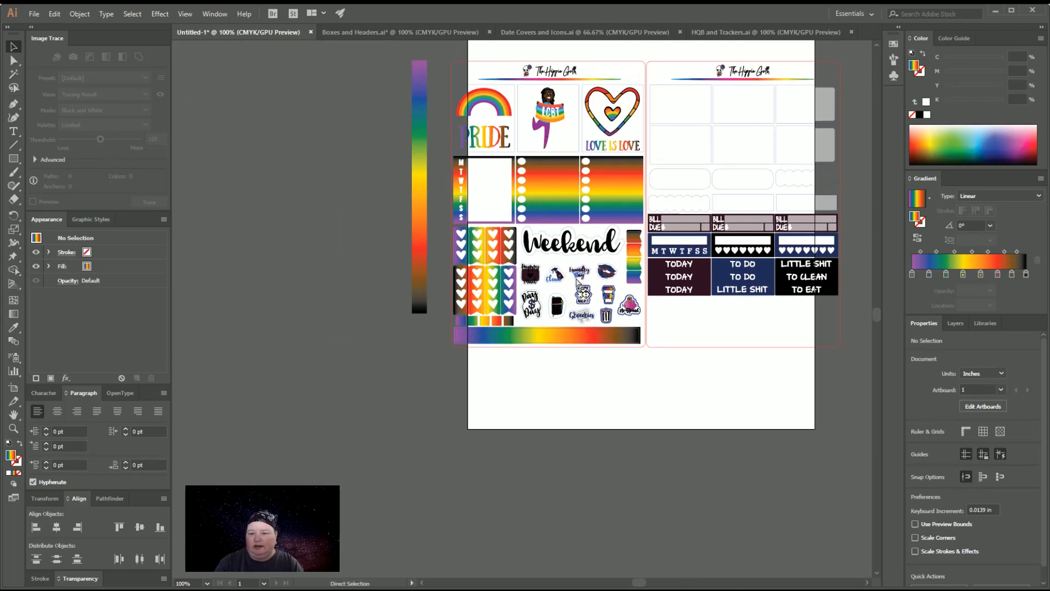
key("ctrl+plus")
key("ctrl+plus")
key("ctrl+plus")
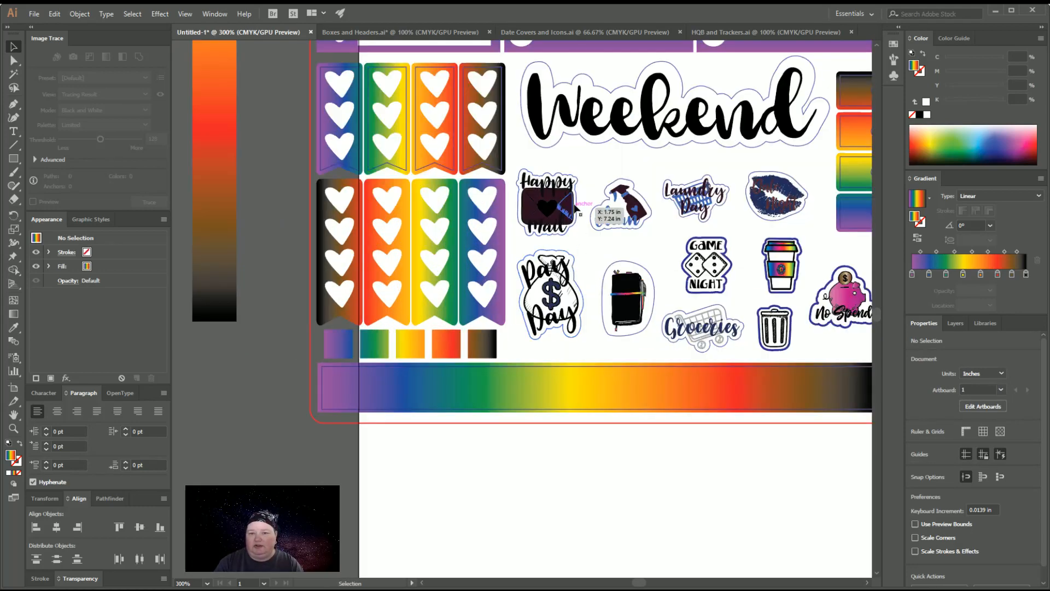
left_click(555, 204)
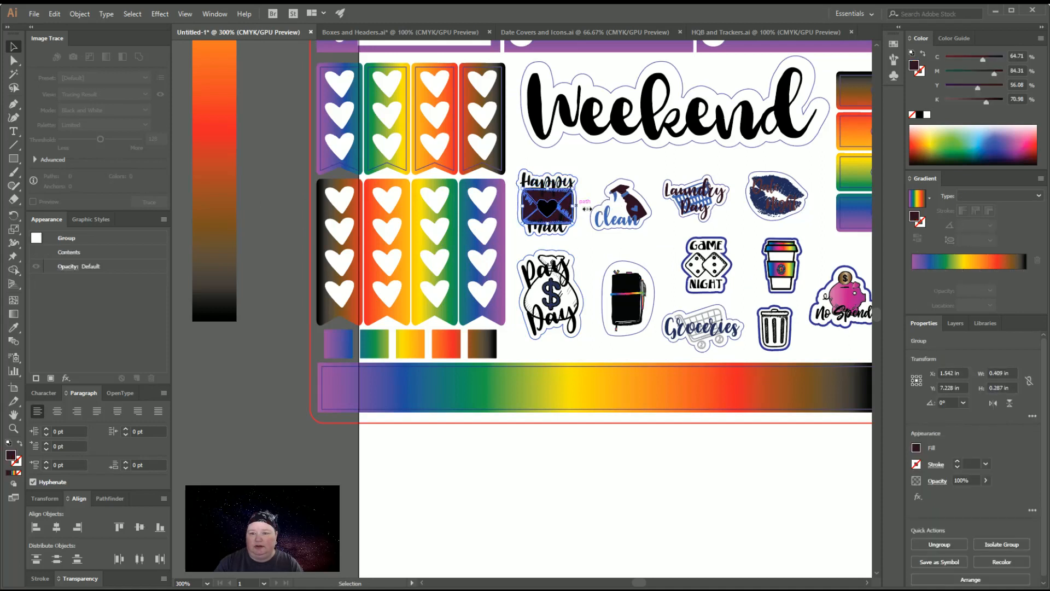
left_click(928, 115)
left_click(595, 164)
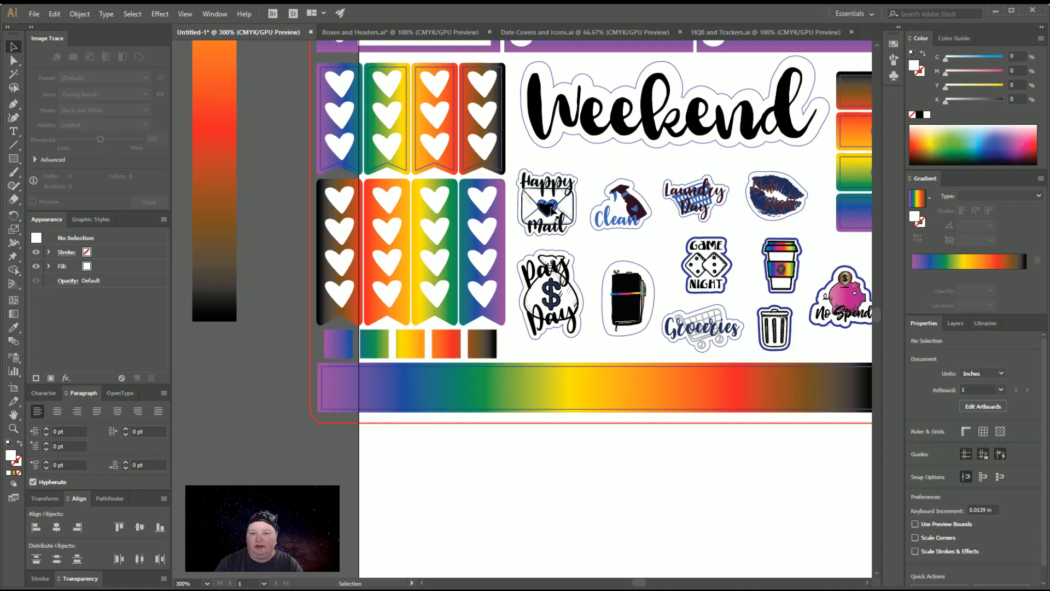
Fill the black heart on the Happy Mail envelope with the rainbow gradient sampled from the wide strip
left_click(550, 208)
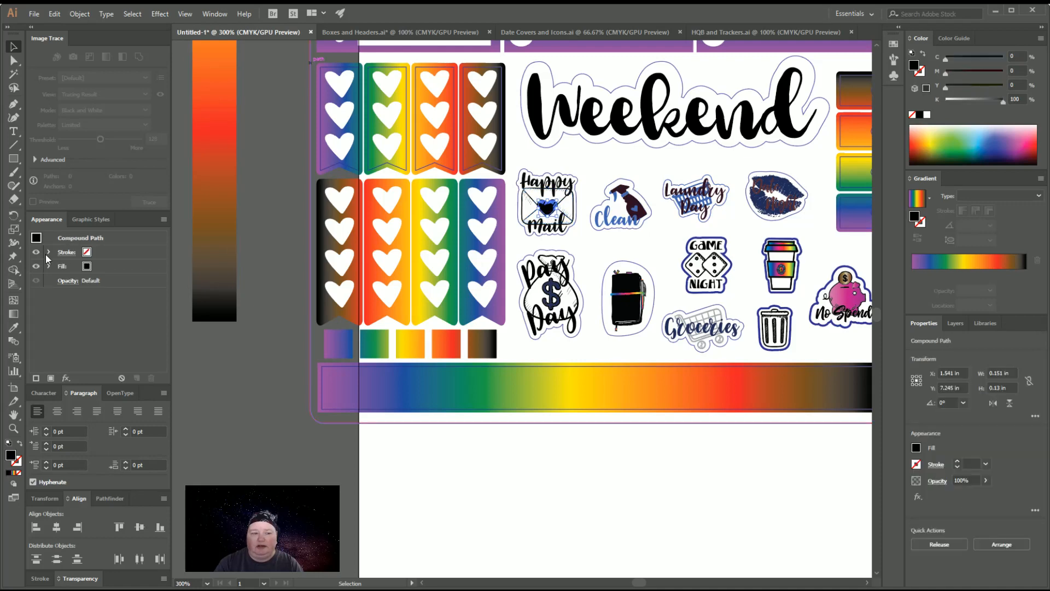
left_click(13, 327)
left_click(515, 386)
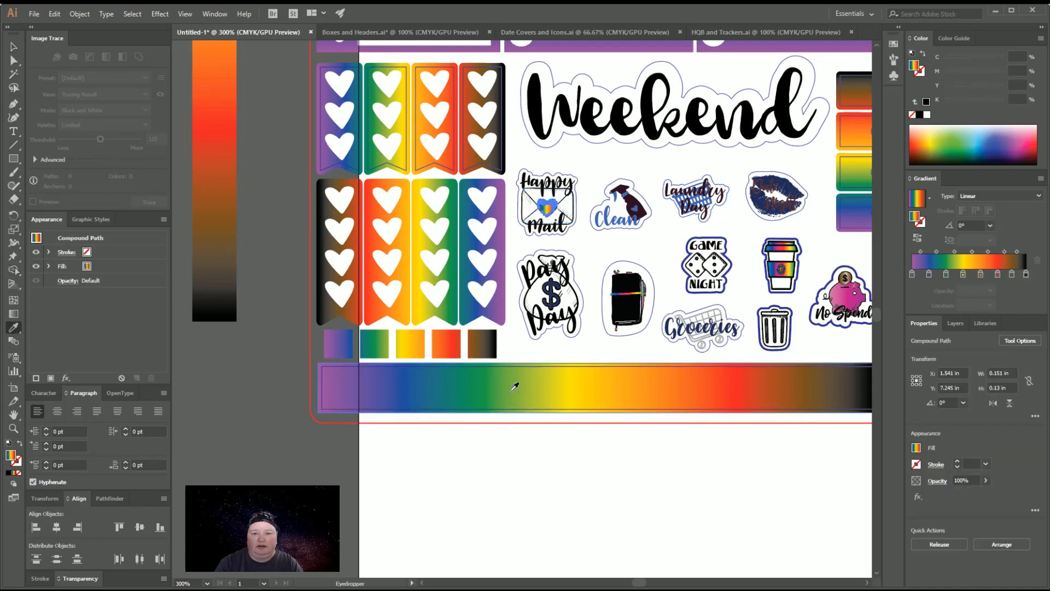
left_click(13, 46)
left_click(516, 430)
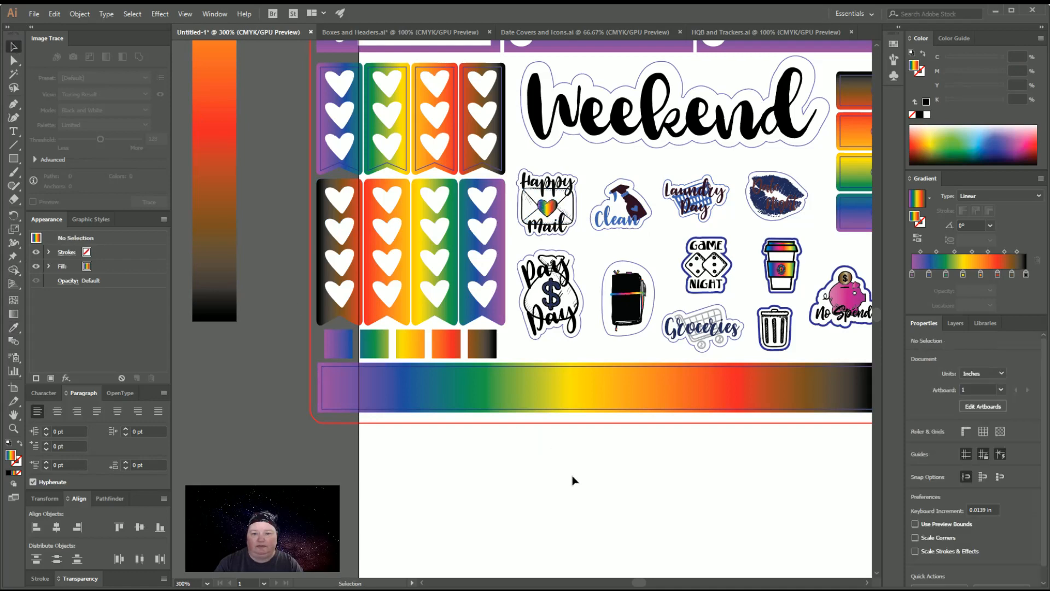
Turn the Happy Mail lettering into one compound path and fill it with the wide strip's rainbow gradient
left_click(563, 229)
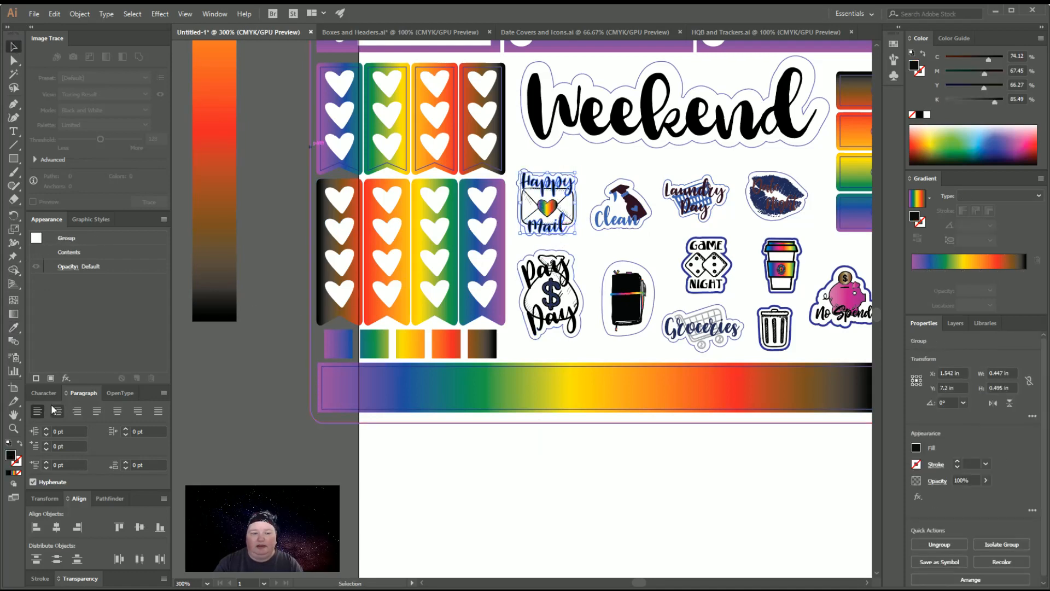
key("ctrl+8")
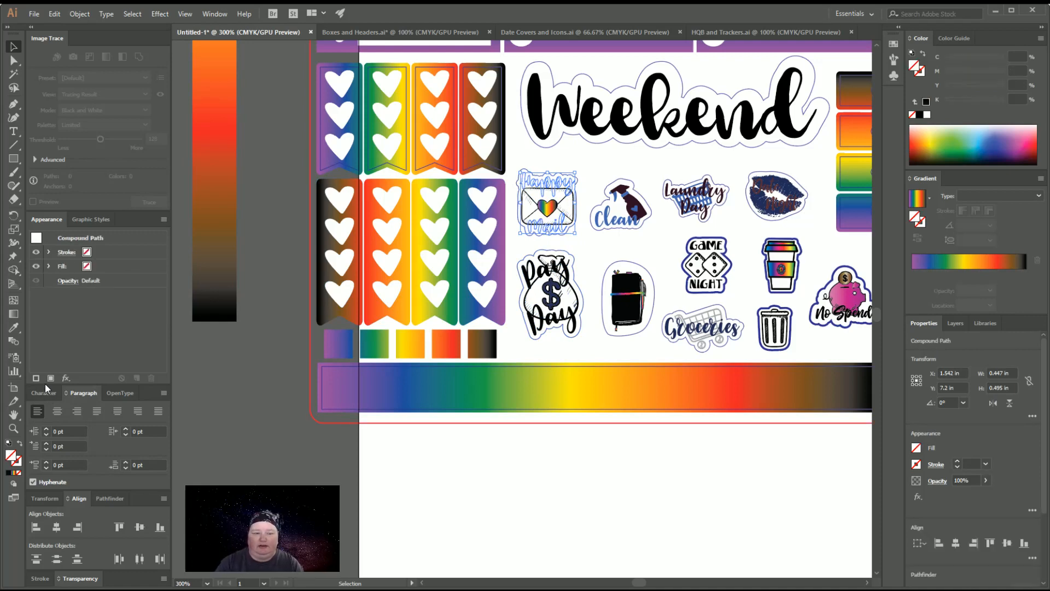
left_click(14, 327)
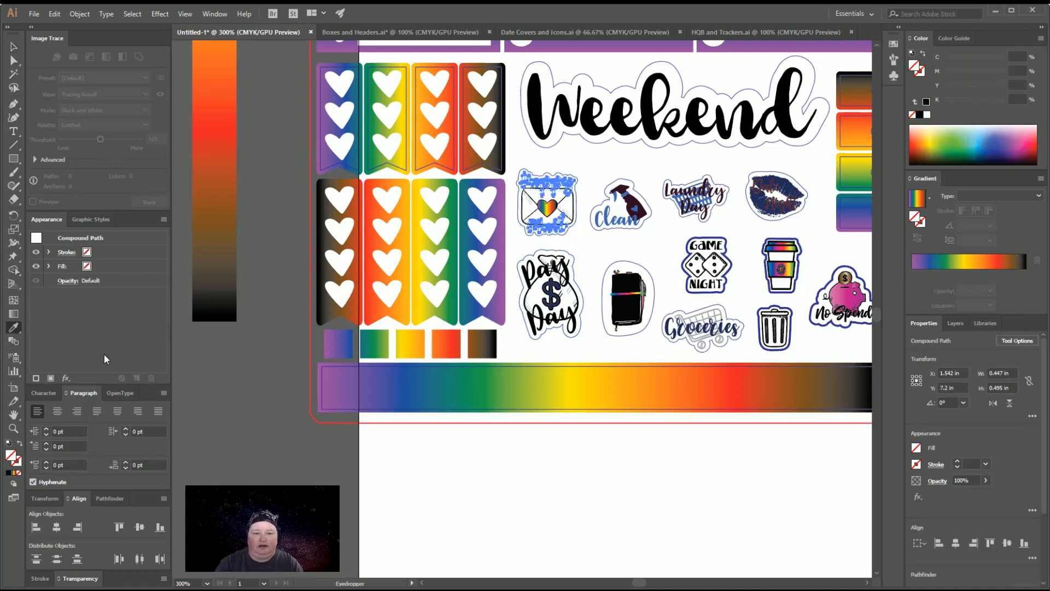
left_click(567, 393)
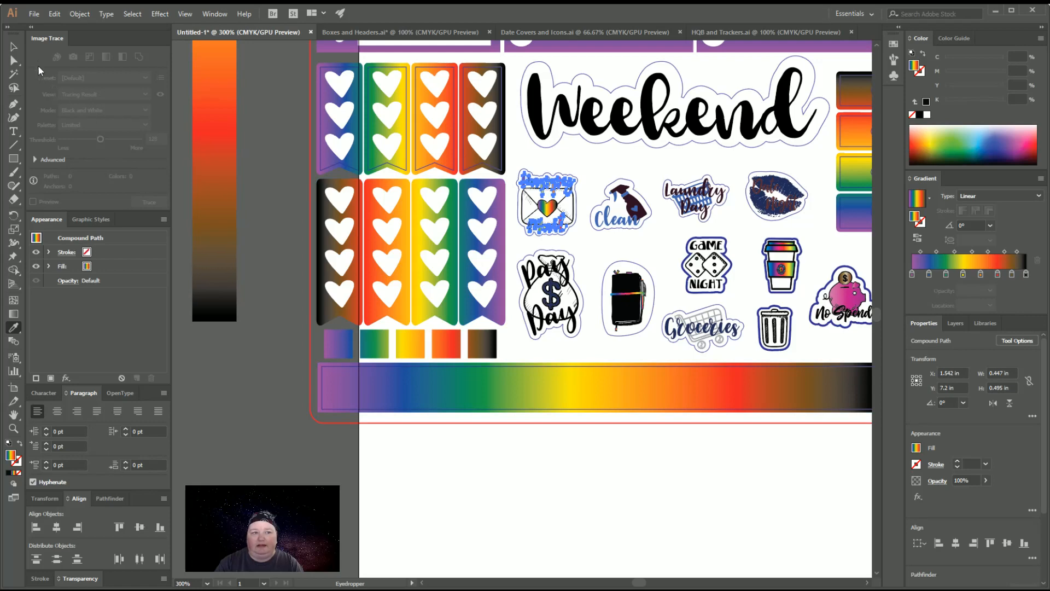
left_click(14, 47)
left_click(589, 507)
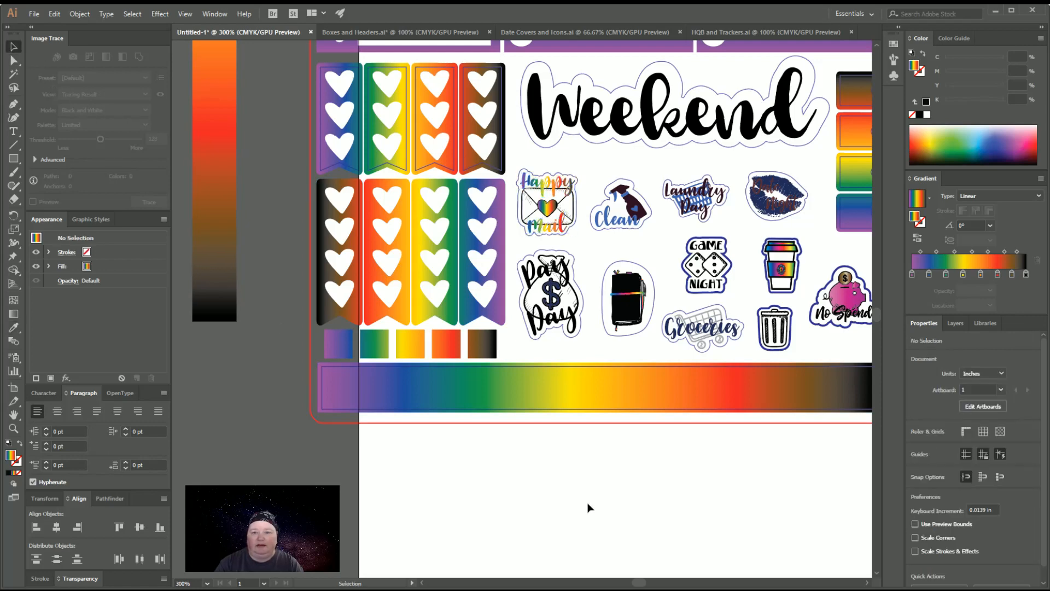
Fill the navy dollar sign of the Pay Day icon with the rainbow gradient sampled from the Happy Mail heart
left_click(866, 584)
left_click(866, 583)
left_click(867, 584)
left_click(866, 584)
left_click(866, 583)
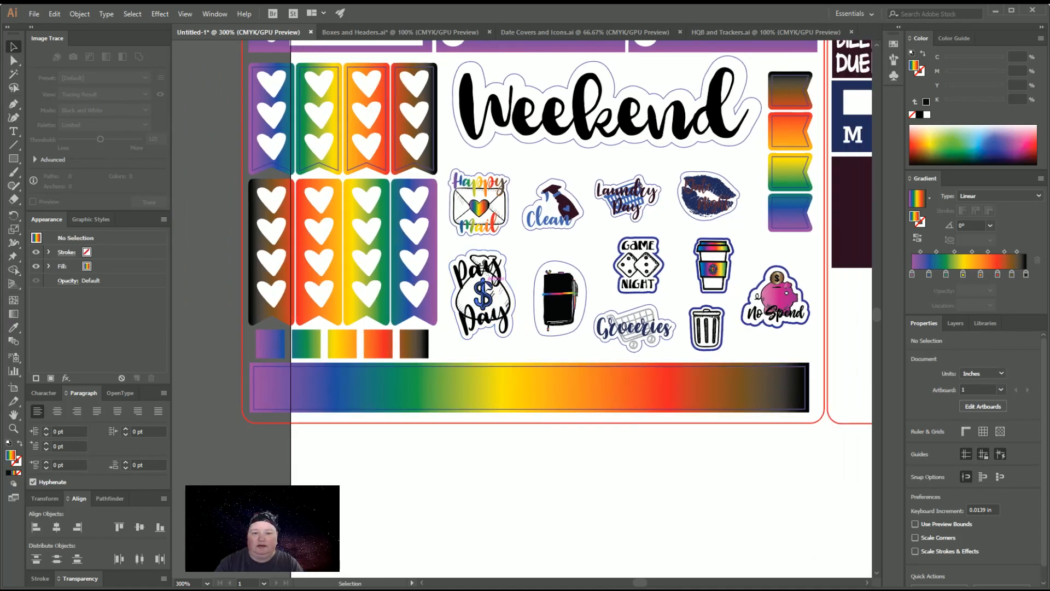
left_click(484, 287)
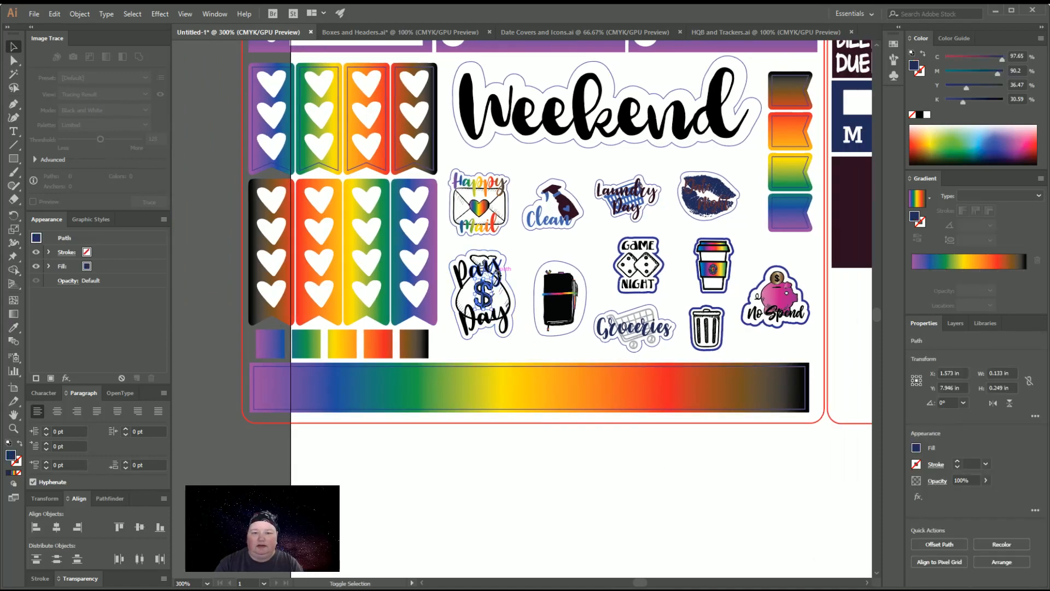
left_click(13, 327)
left_click(478, 209)
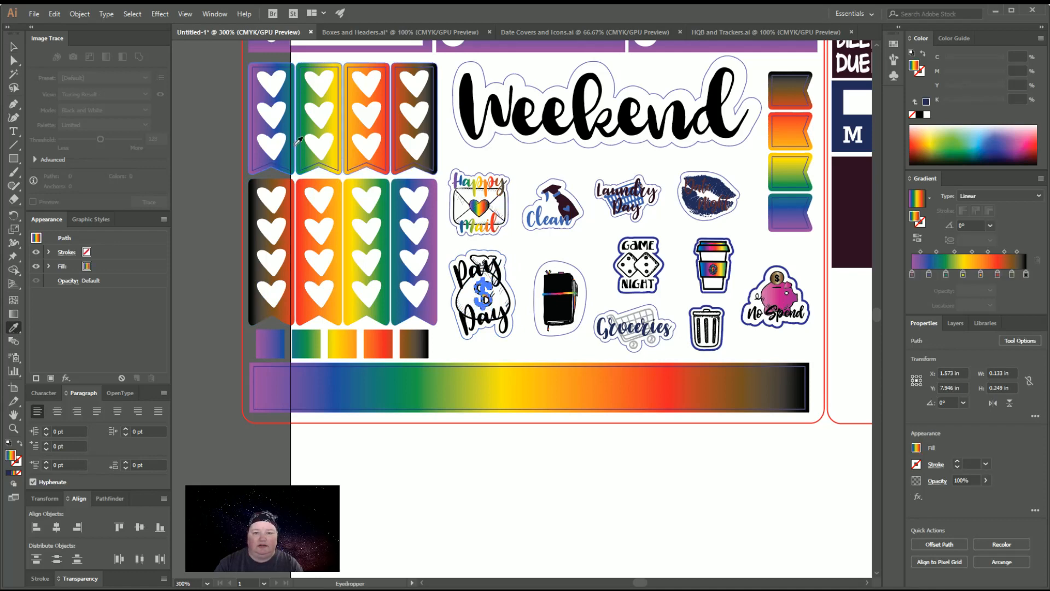
left_click(10, 45)
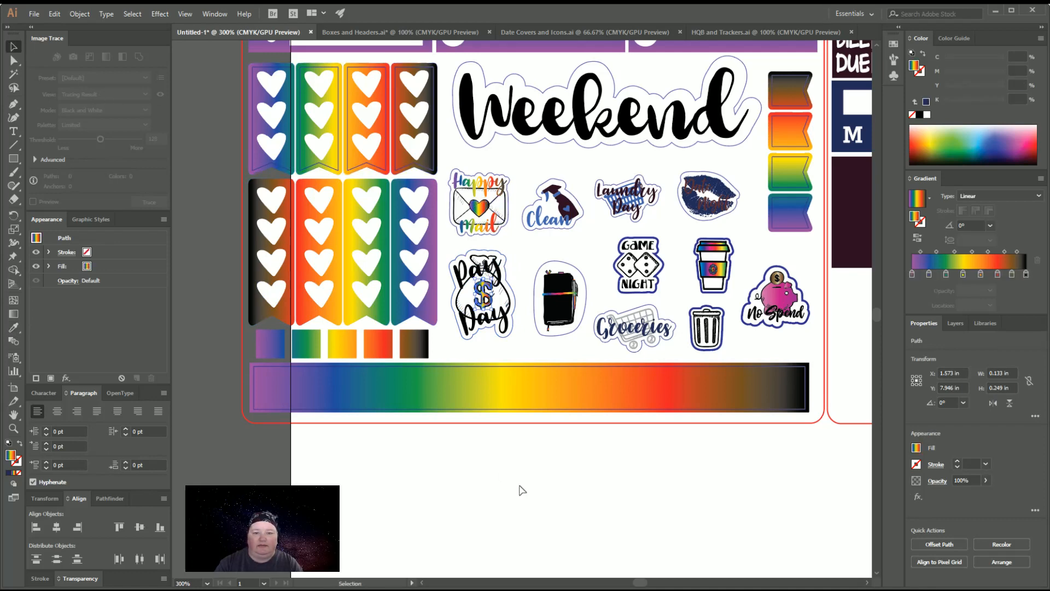
Make the Pay Day lettering a single compound path and give it the wide strip's rainbow gradient
left_click(504, 290)
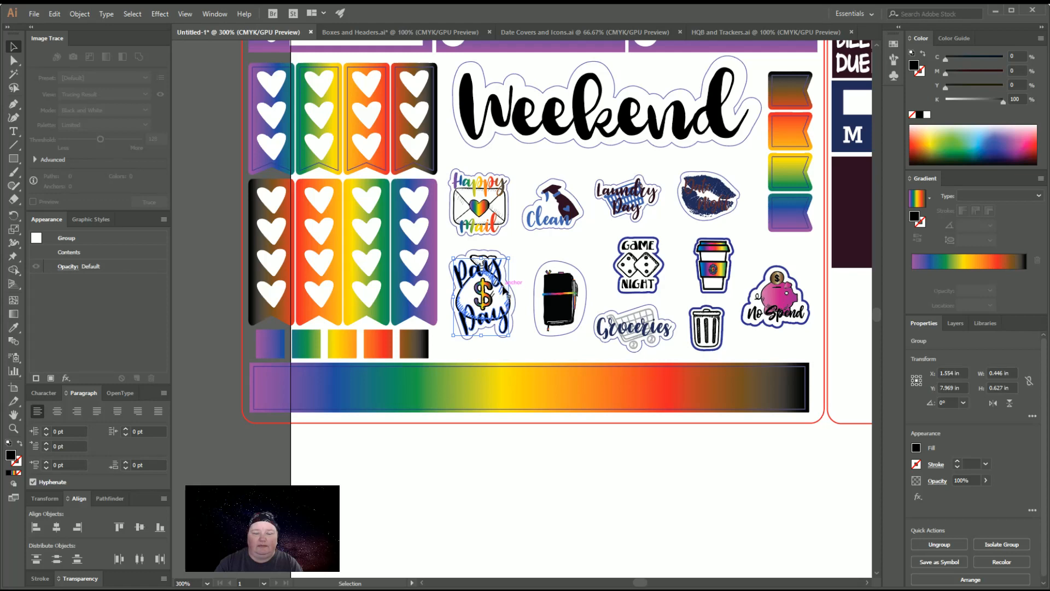
key("ctrl+8")
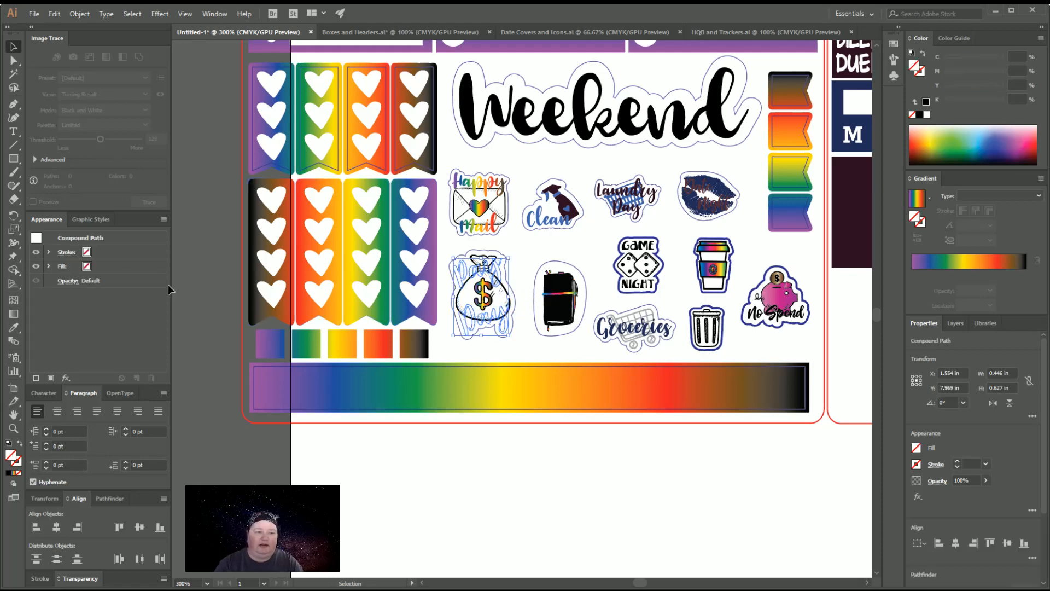
left_click(14, 327)
left_click(422, 377)
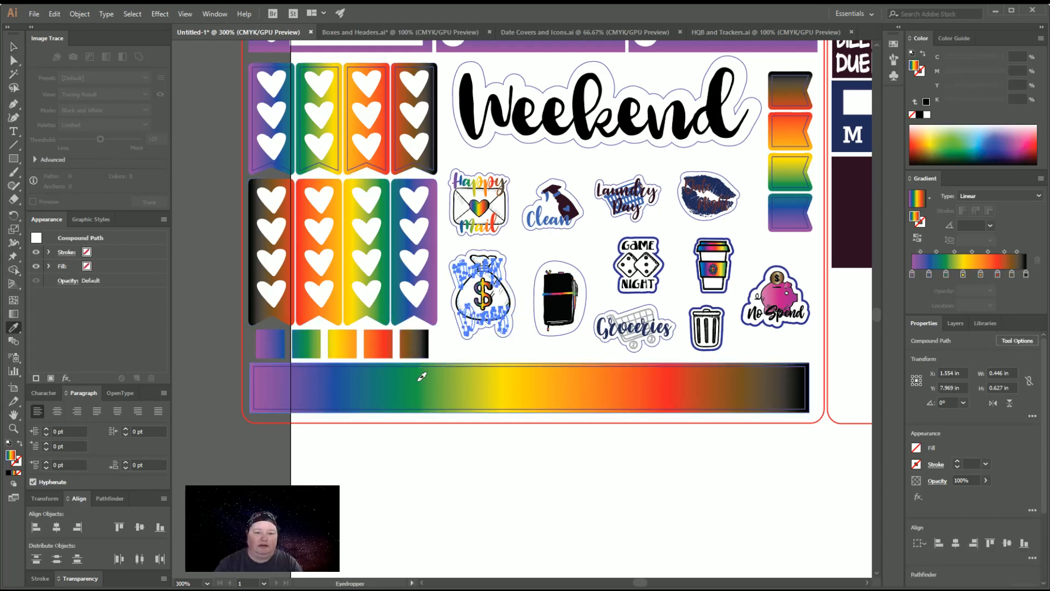
key("v")
left_click(426, 497)
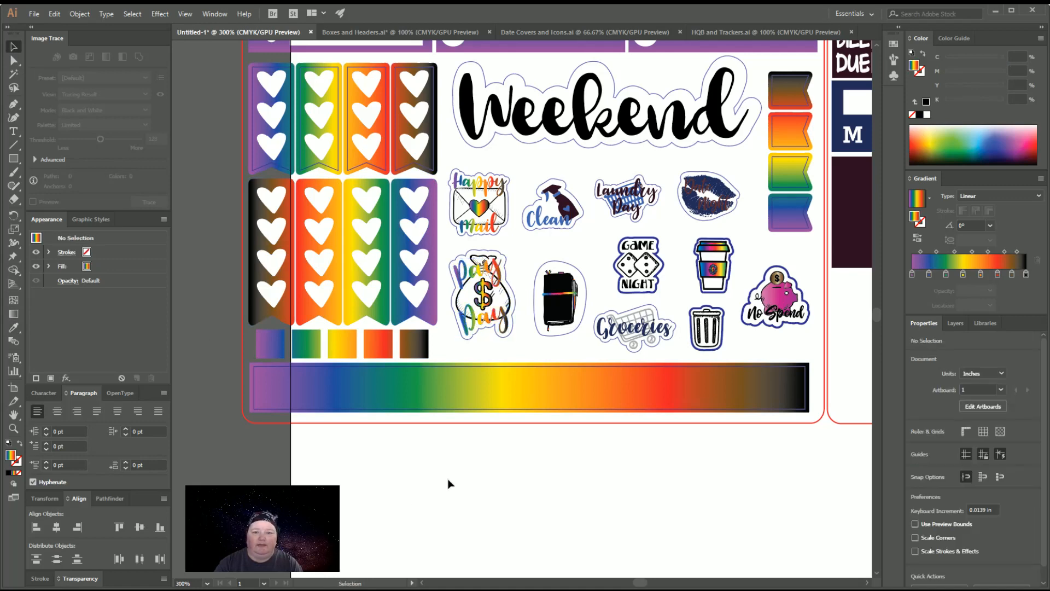
Recolour the maroon spray bottle of the Clean icon with a white fill and a black 0.25 pt stroke
scroll(449, 483, "up", 1)
left_click(566, 230)
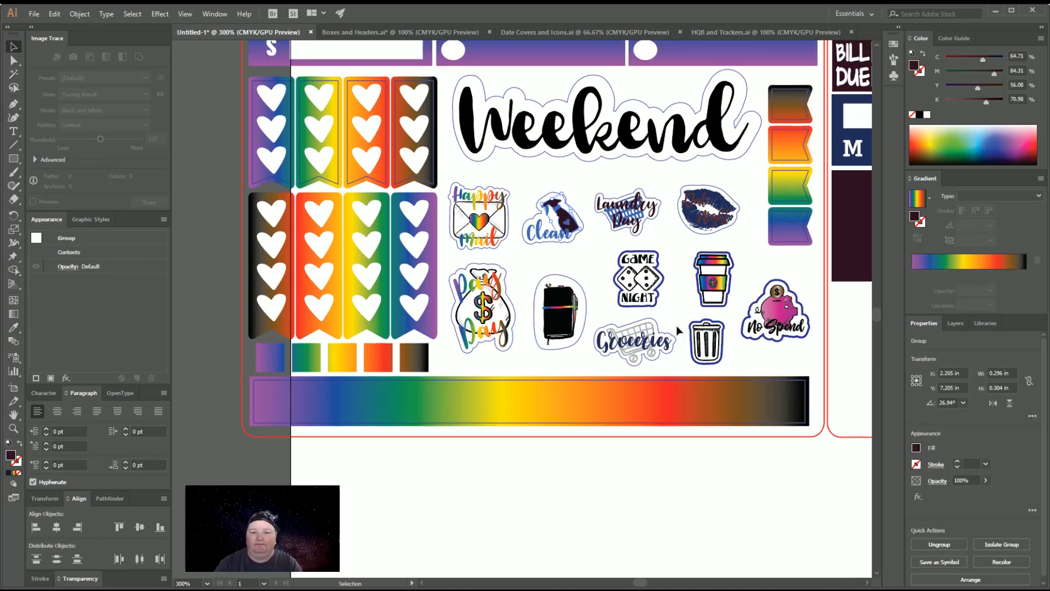
left_click(928, 115)
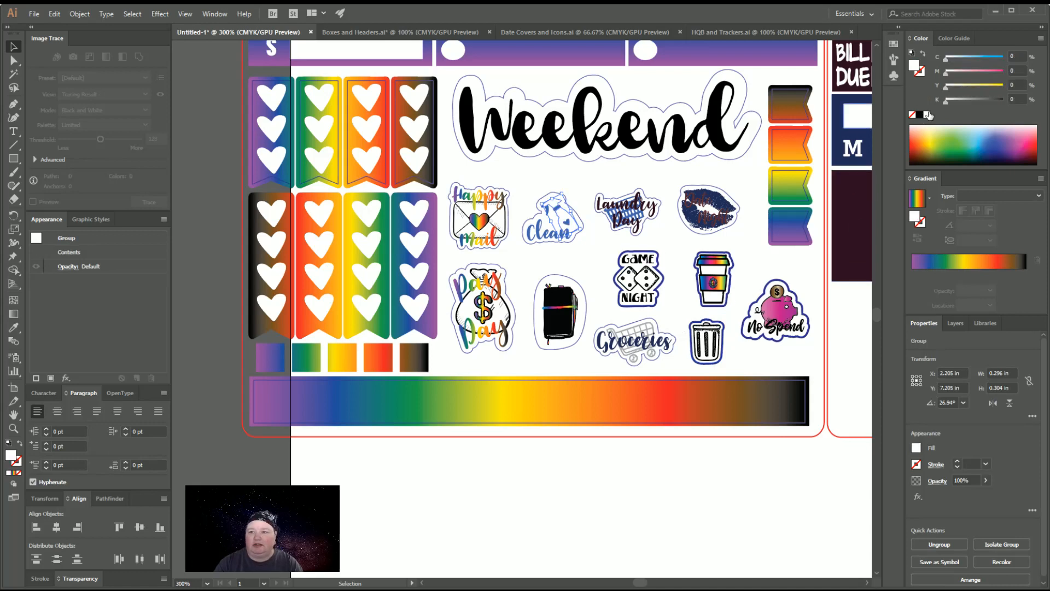
left_click(924, 73)
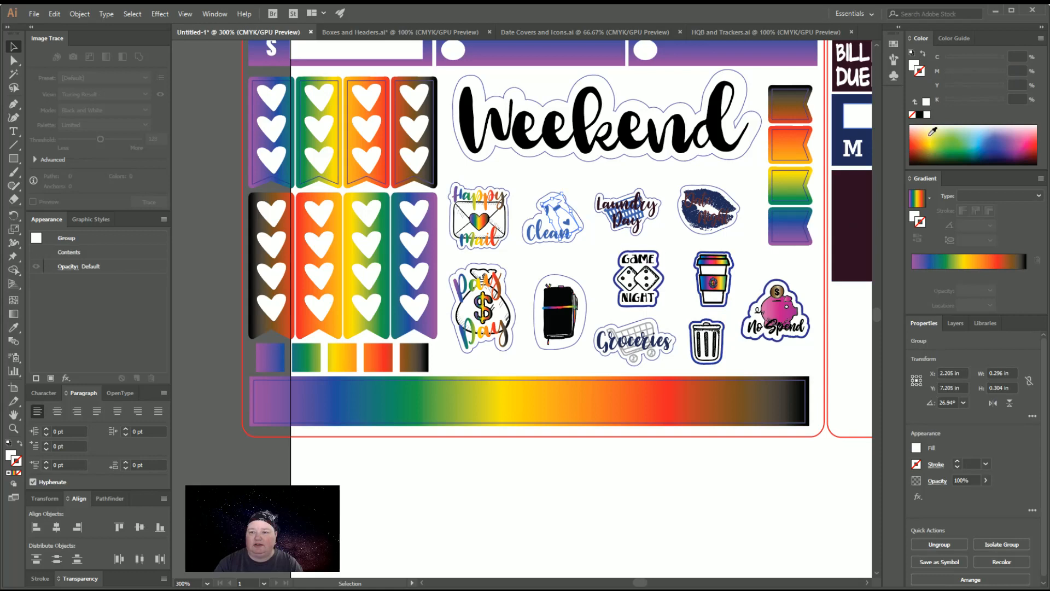
left_click(920, 115)
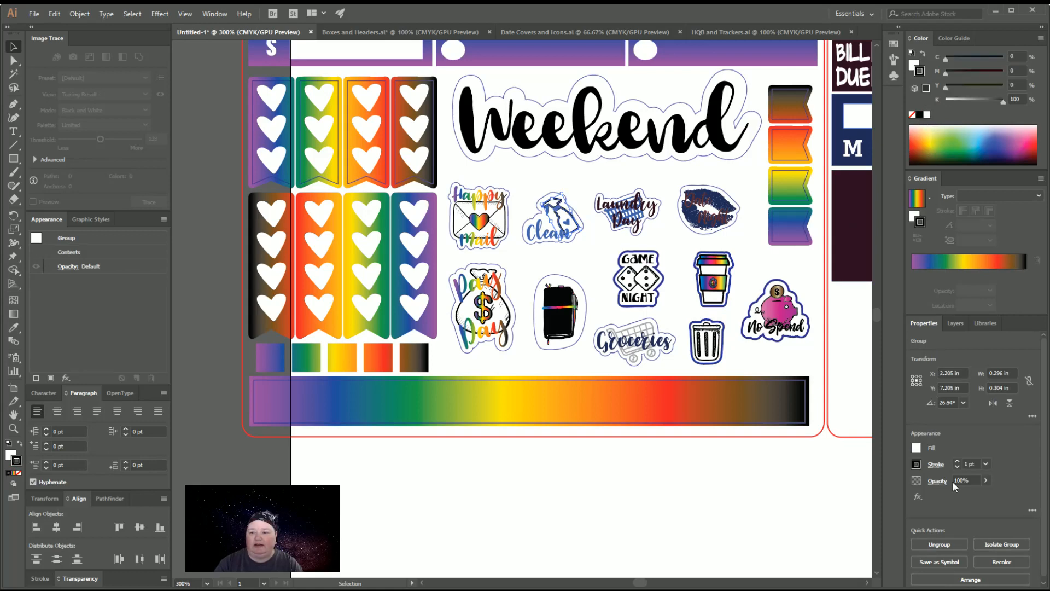
left_click(957, 468)
left_click(958, 467)
left_click(958, 468)
left_click(720, 500)
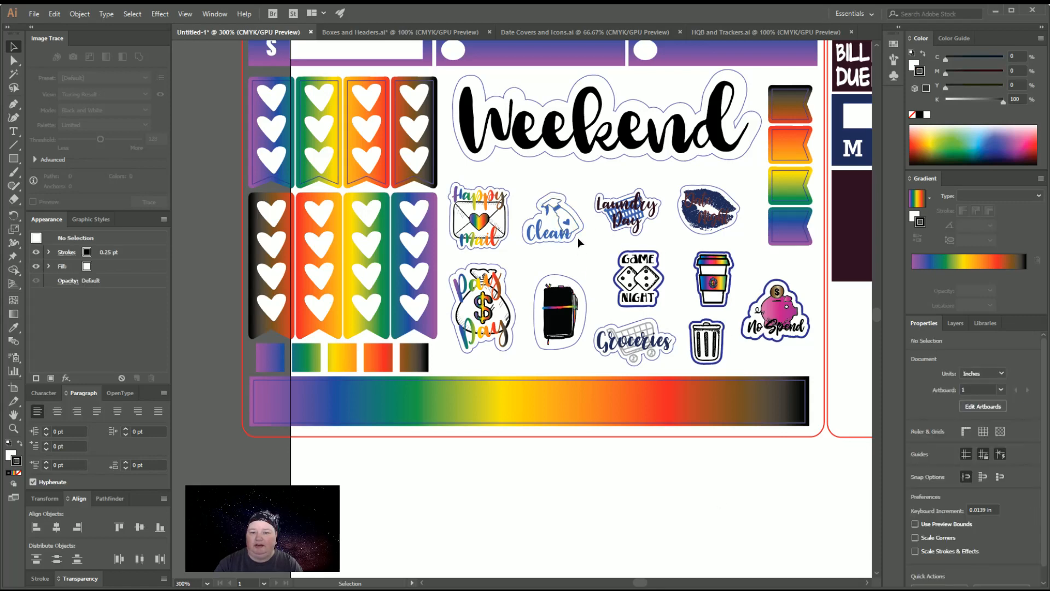
Fill the blue accents and heart on the Clean icon's spray bottle with the wide strip's rainbow gradient
left_click(567, 224)
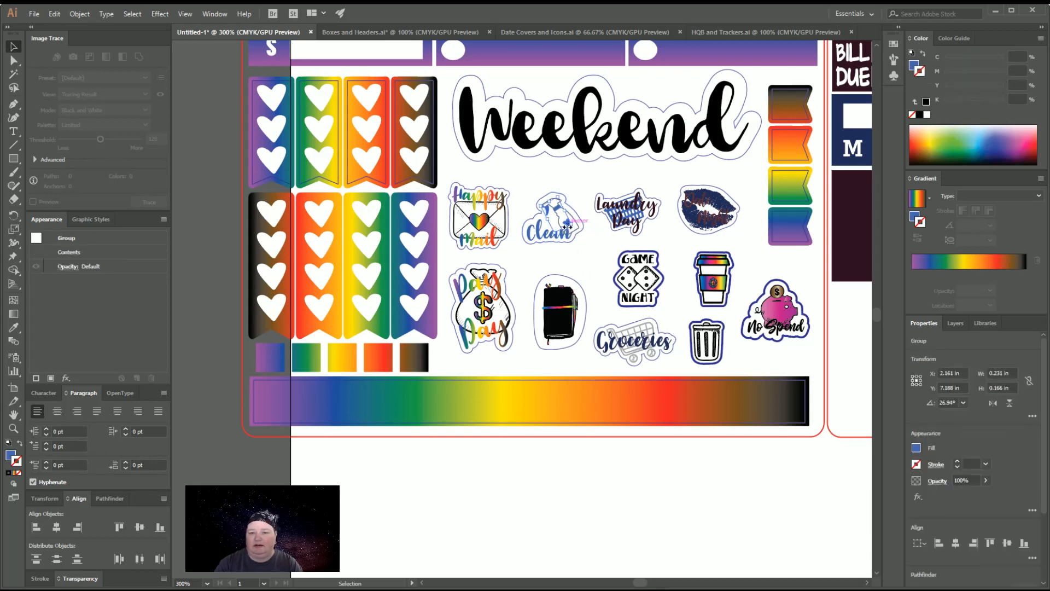
left_click(13, 327)
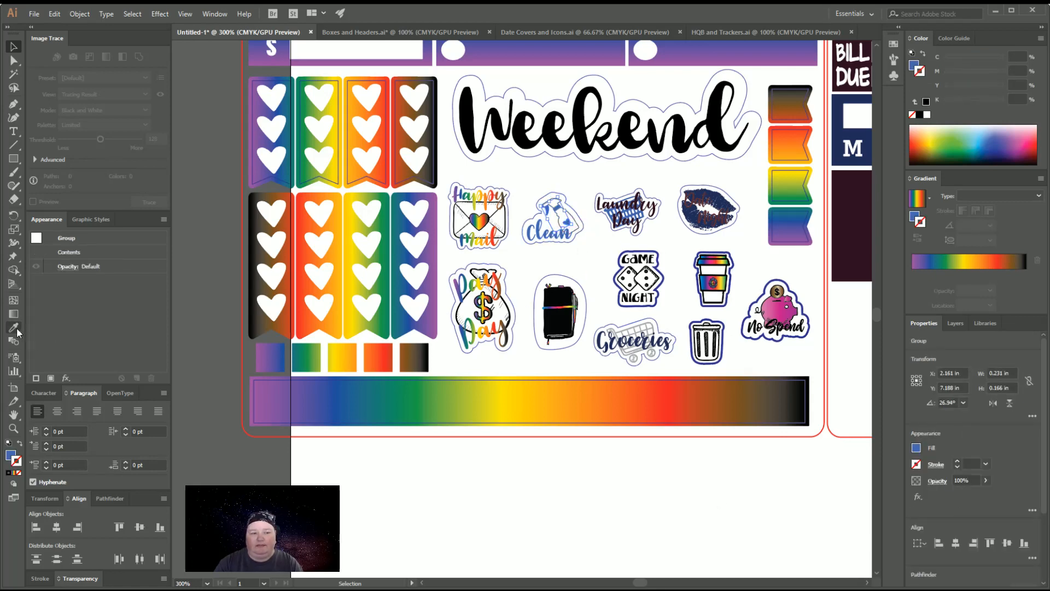
left_click(446, 405)
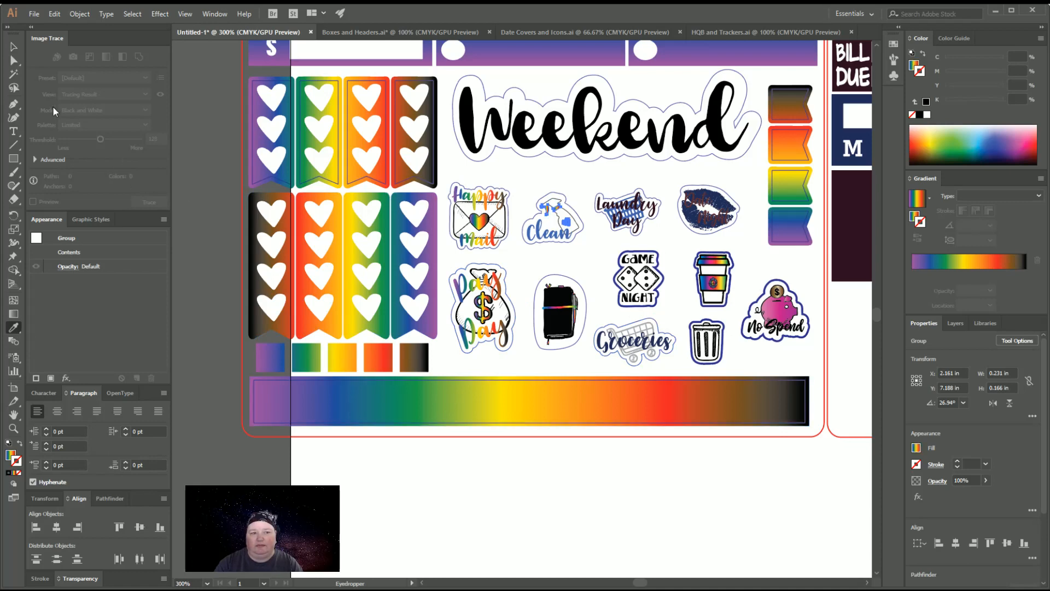
left_click(13, 48)
left_click(504, 492)
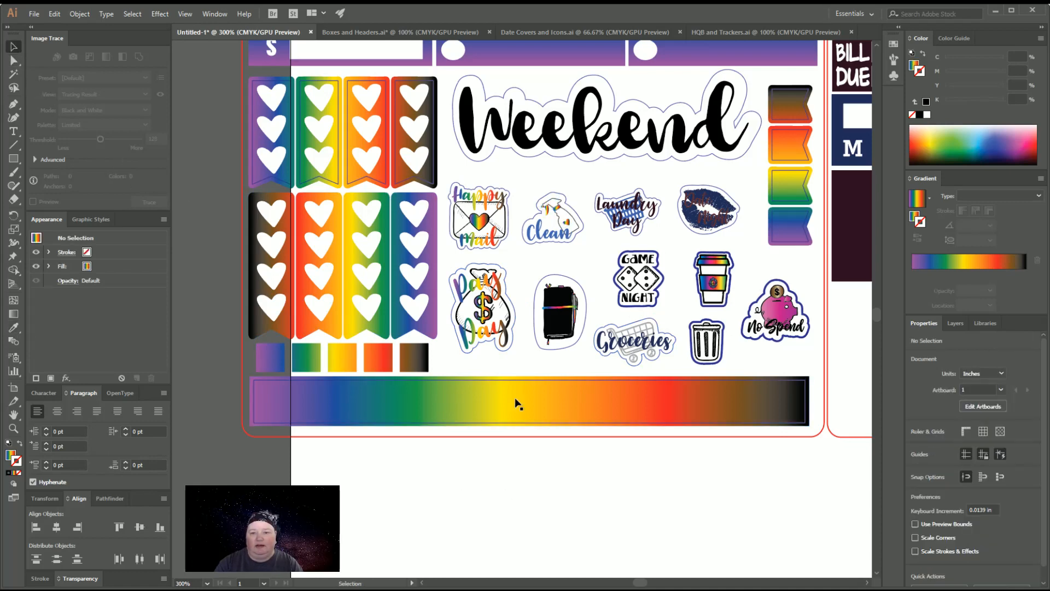
Fill the blue Clean lettering with the rainbow gradient sampled from the wide strip
left_click(547, 239)
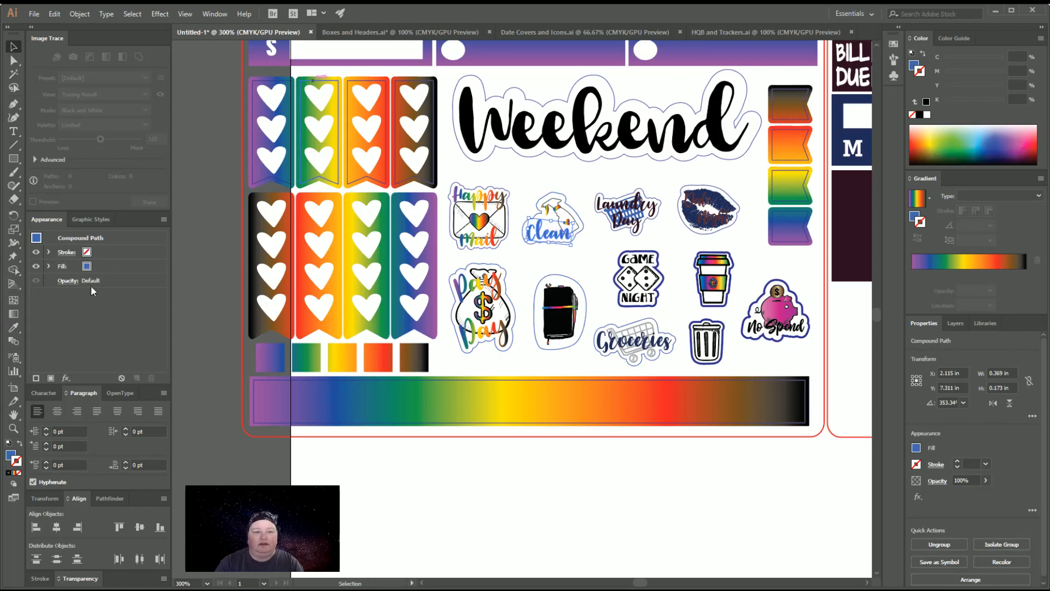
left_click(13, 327)
left_click(436, 383)
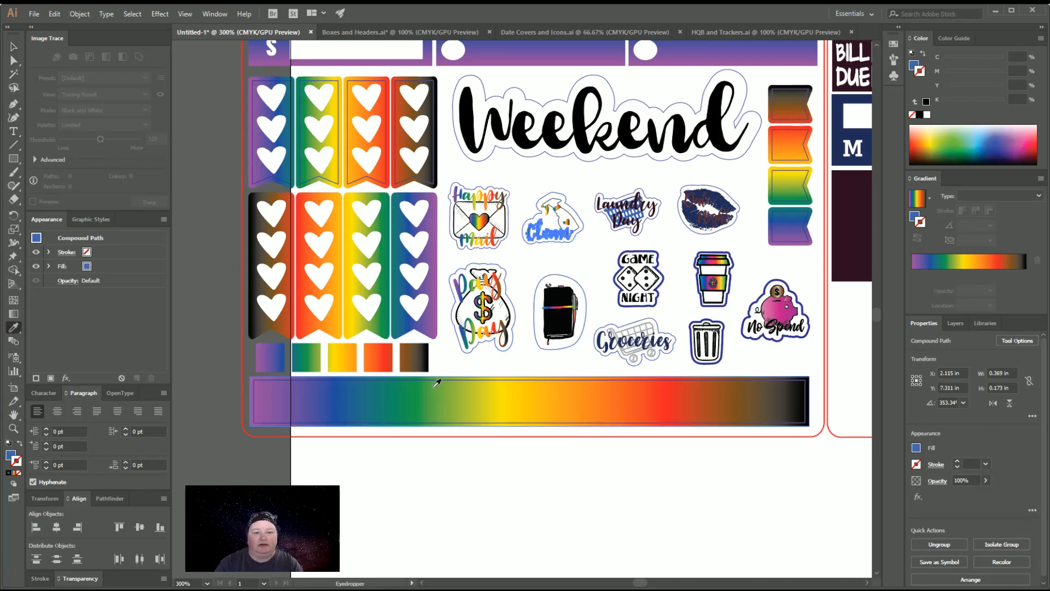
left_click(14, 47)
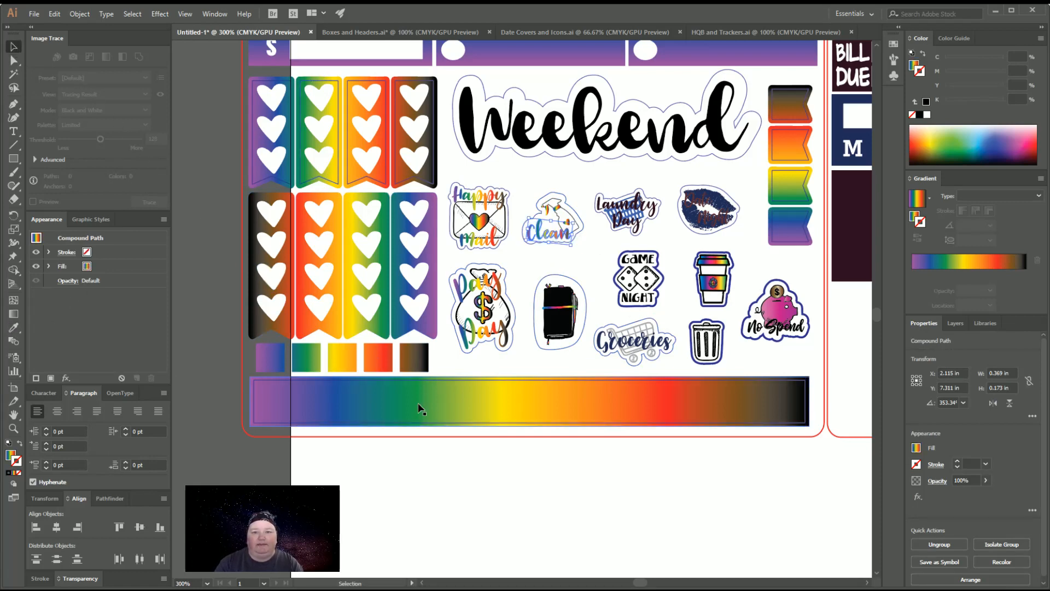
left_click(574, 471)
Fill the blue basket behind the Laundry Day lettering with the wide strip's rainbow gradient
scroll(673, 453, "up", 1)
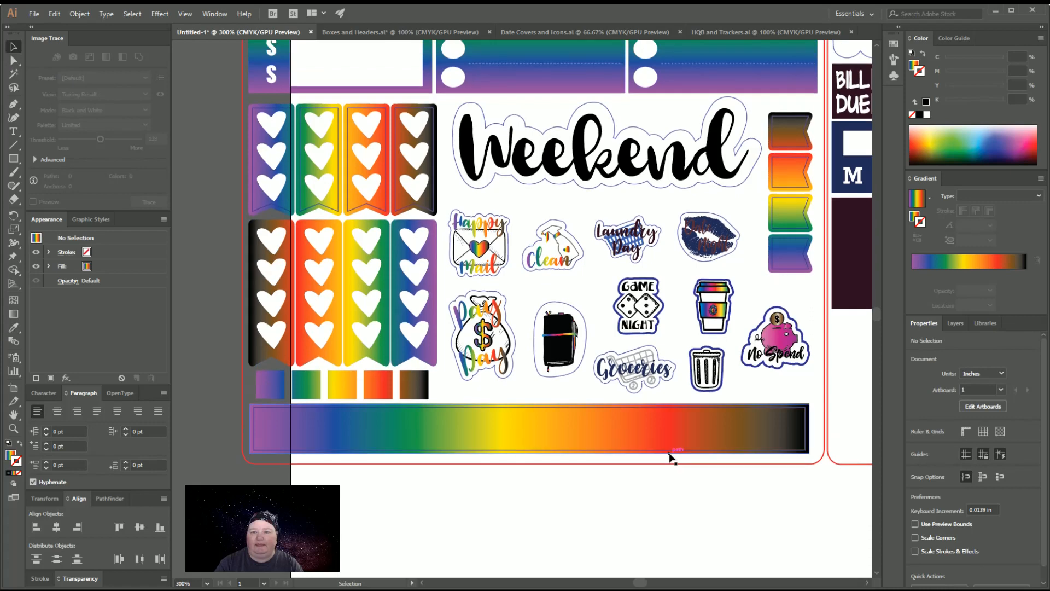
left_click(647, 249)
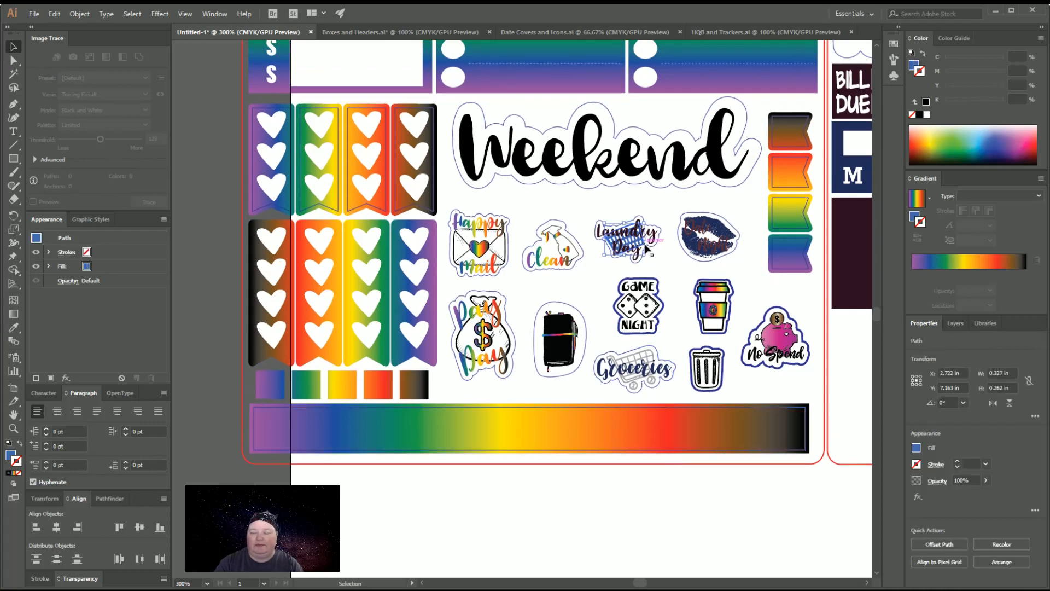
left_click(14, 327)
left_click(417, 419)
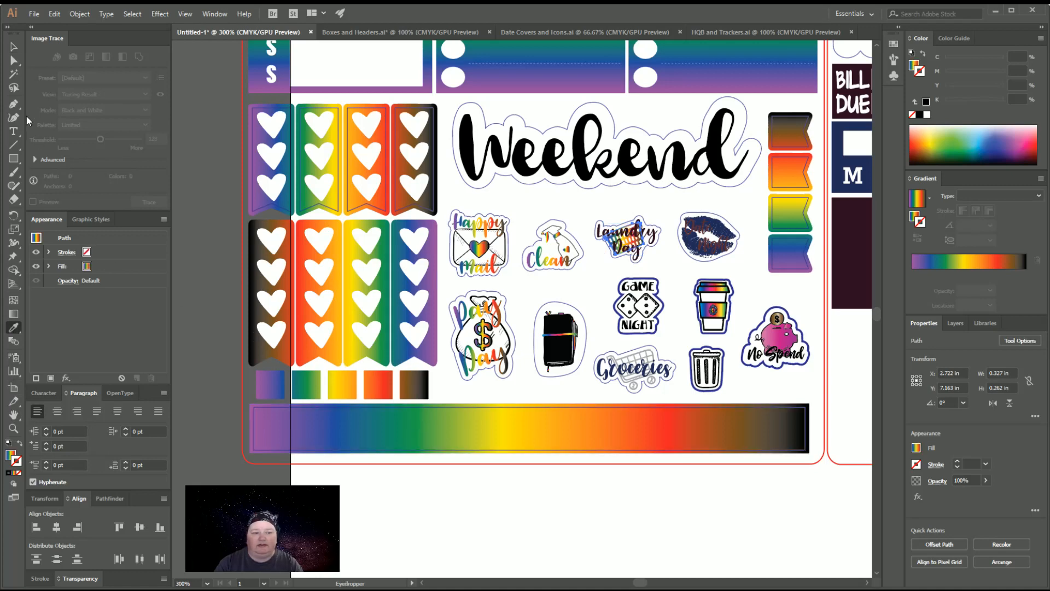
left_click(13, 47)
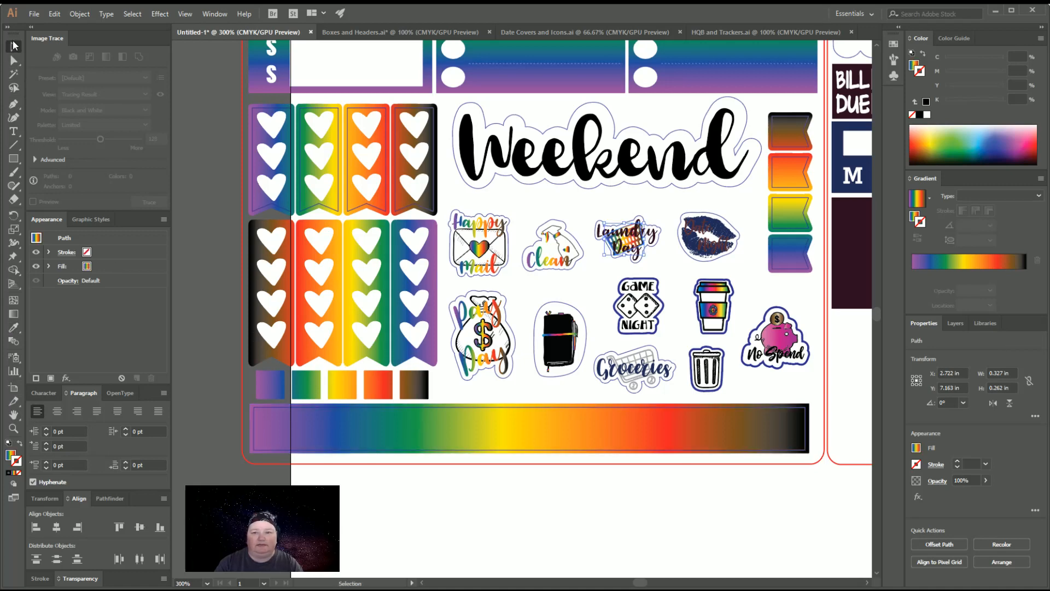
Recolour the maroon Laundry Day lettering black
left_click(656, 246)
left_click(917, 65)
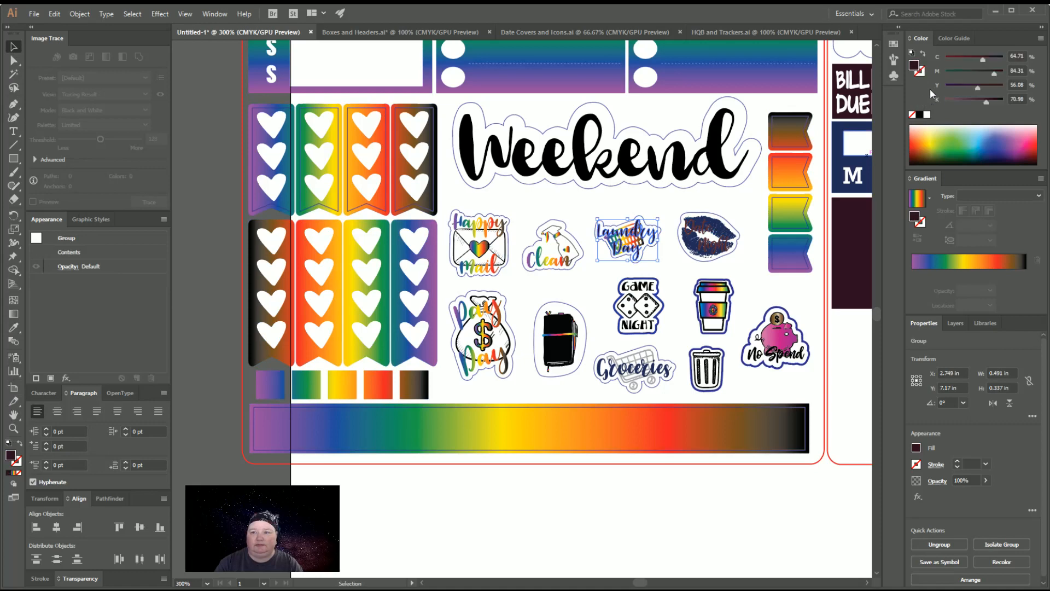
left_click(726, 519)
Fill the Date Night icon's blue lips with the wide strip's rainbow gradient and recolour its lettering black
scroll(726, 518, "up", 1)
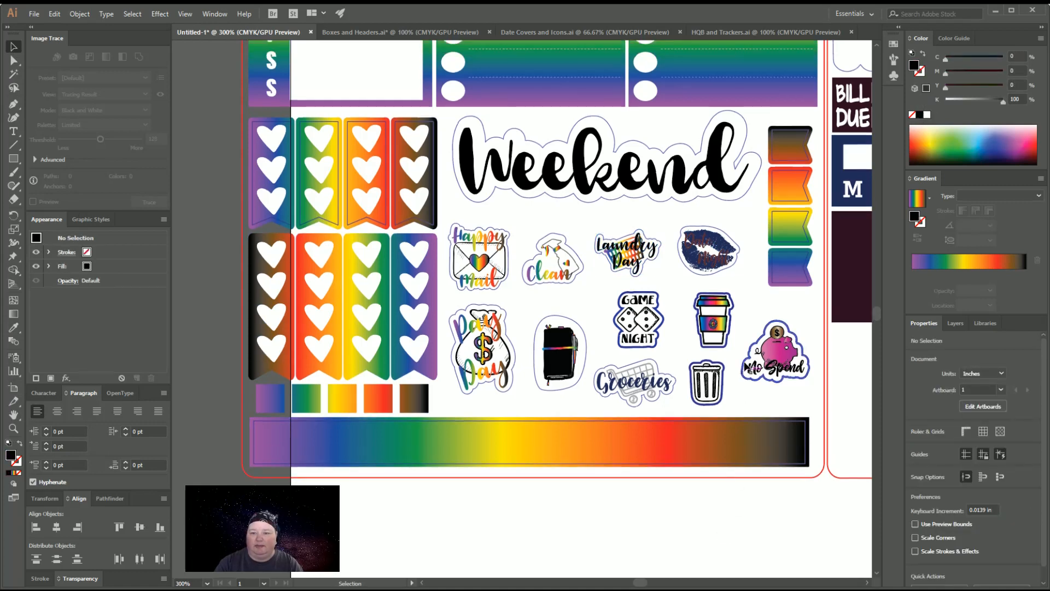
left_click(723, 245)
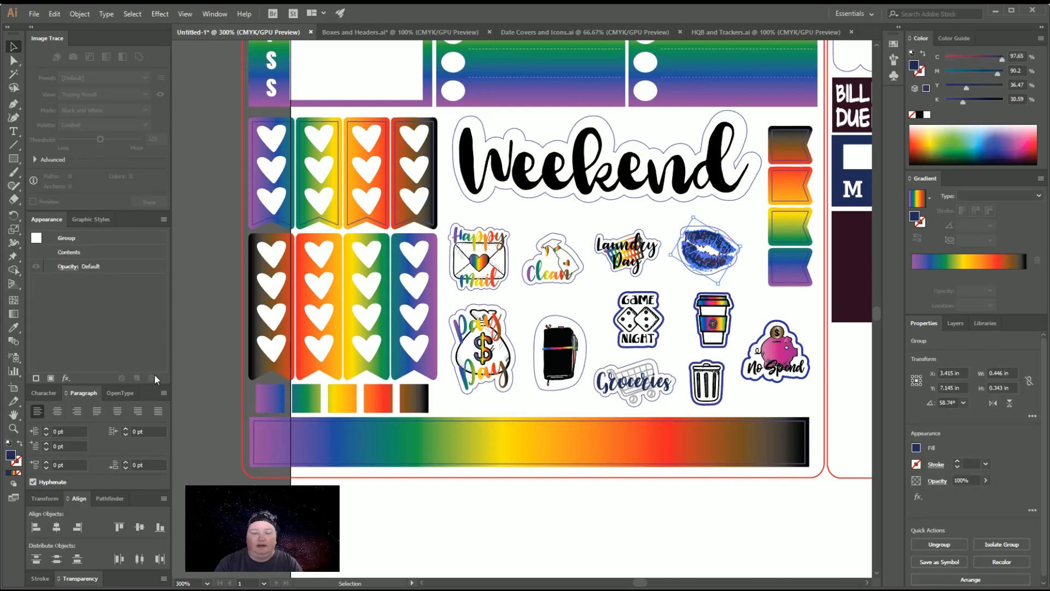
left_click(14, 329)
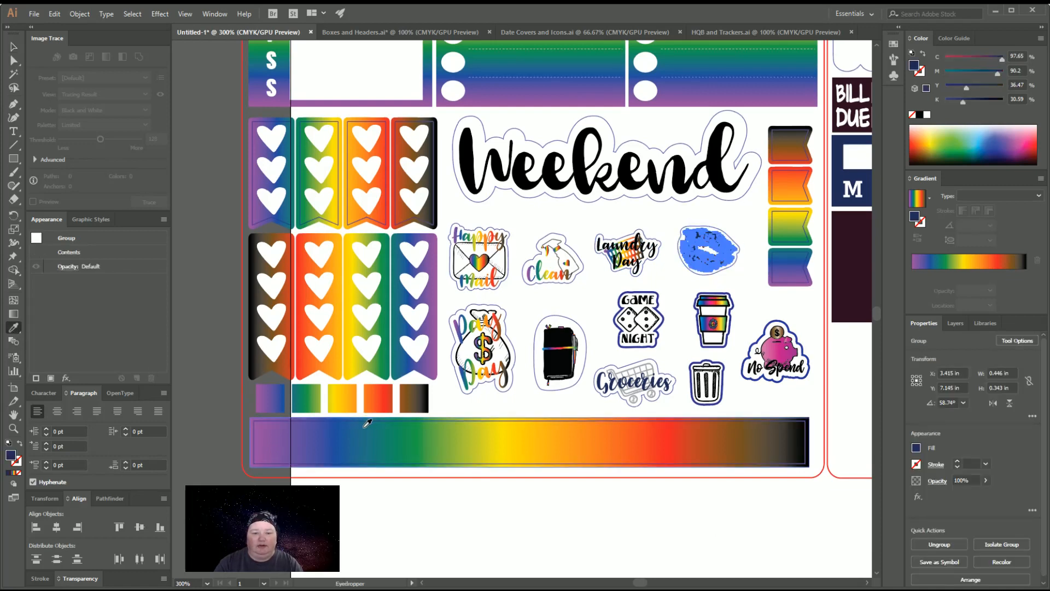
left_click(367, 423)
left_click(20, 47)
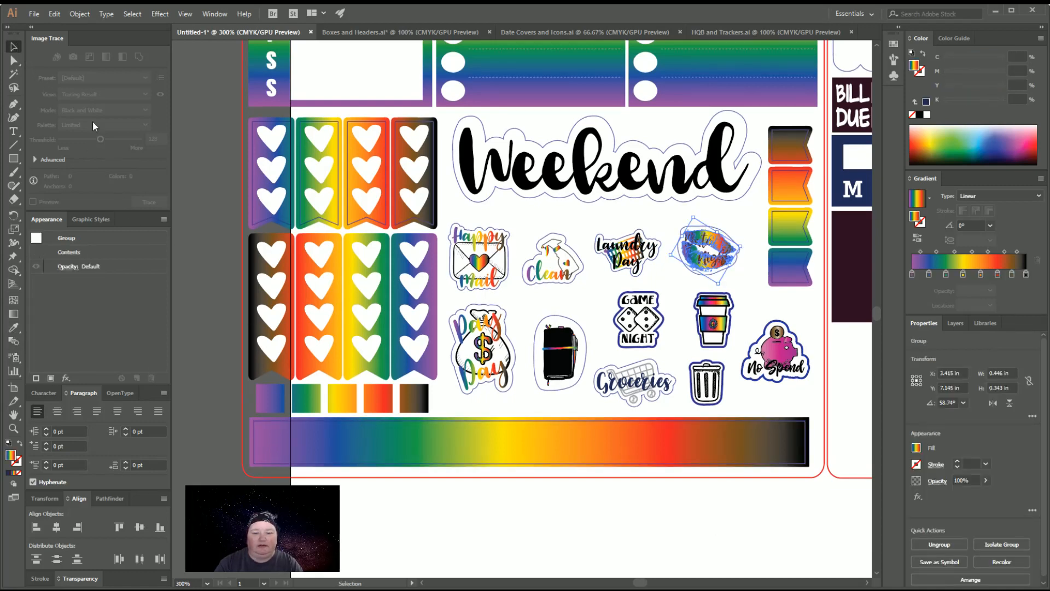
left_click(628, 528)
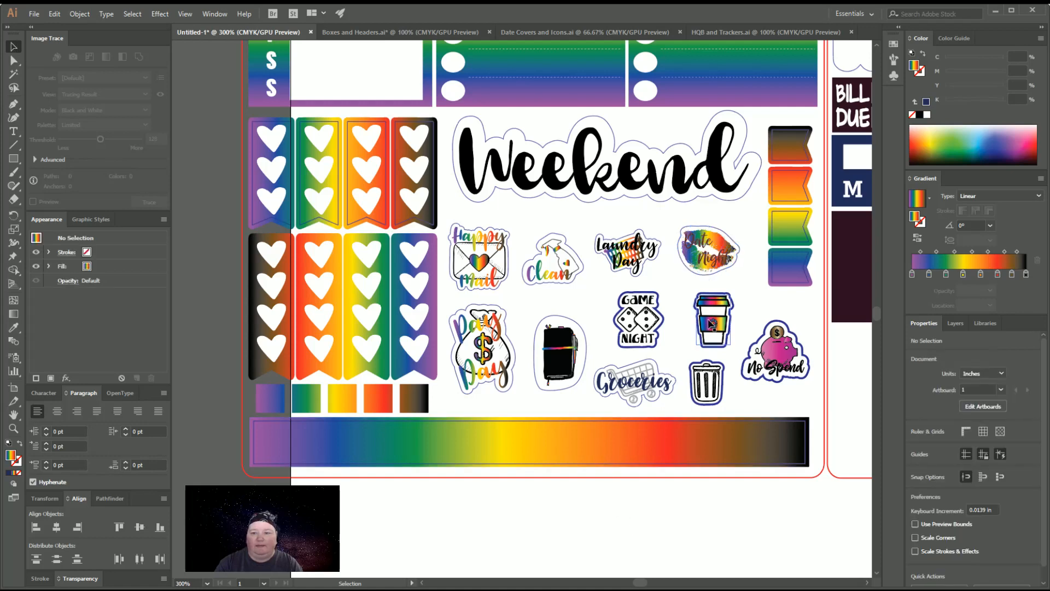
left_click(721, 263)
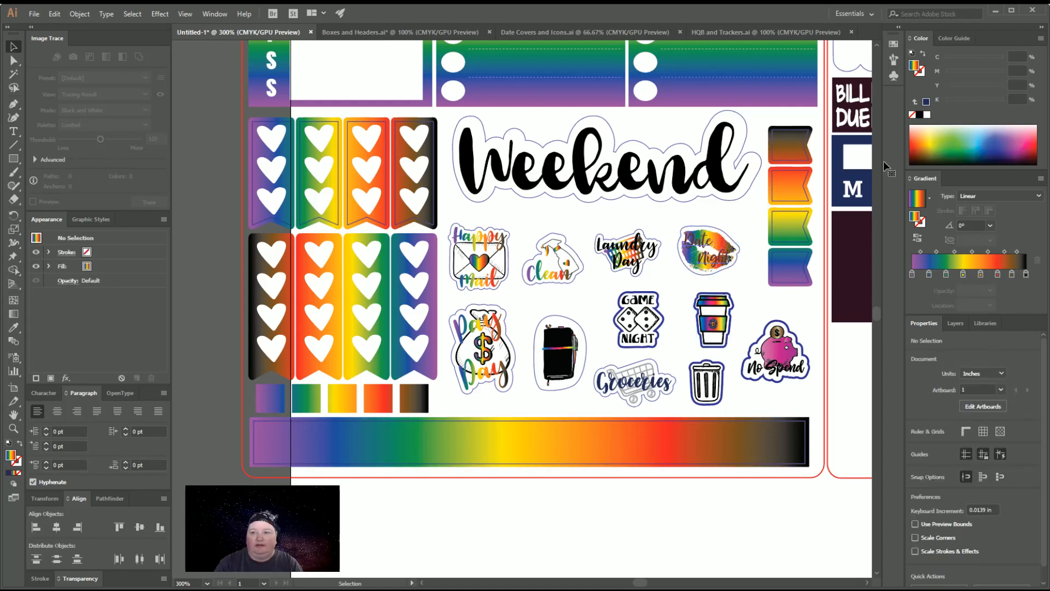
left_click(758, 499)
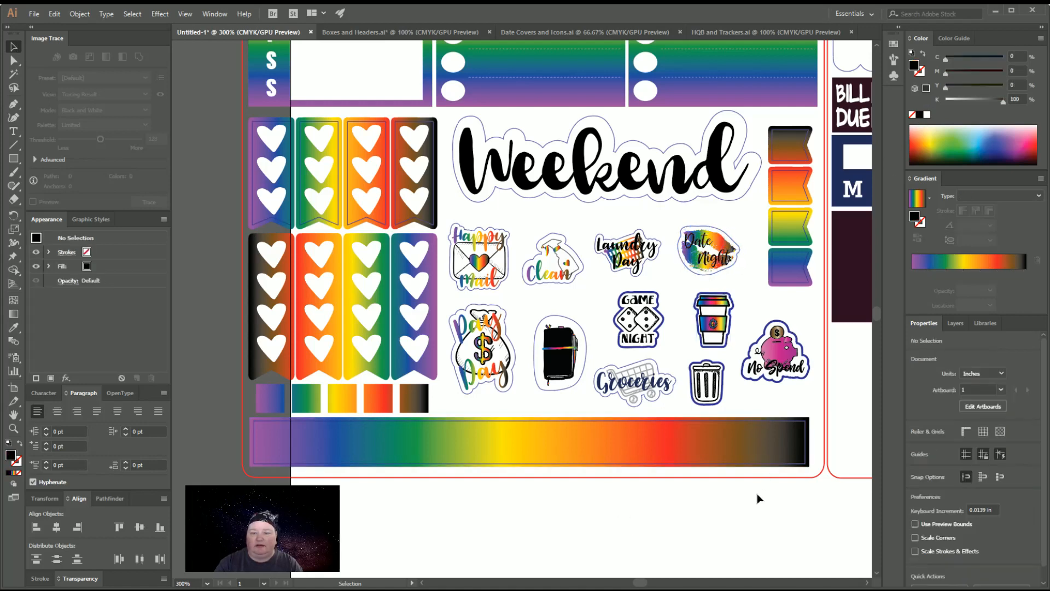
Fill the blue Groceries lettering with the rainbow gradient sampled from the wide strip
left_click(666, 384)
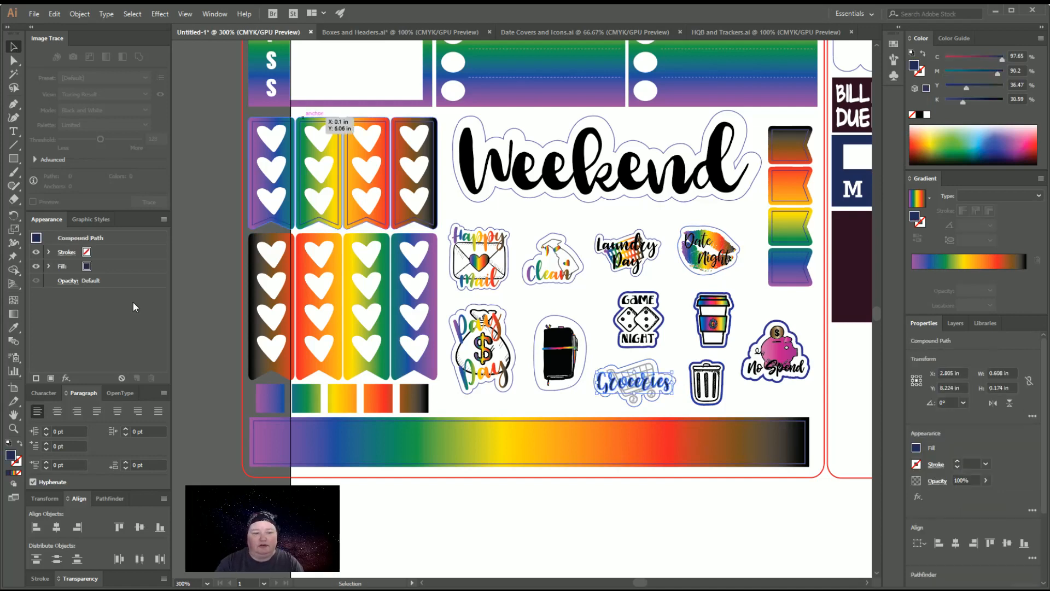
left_click(13, 327)
left_click(374, 442)
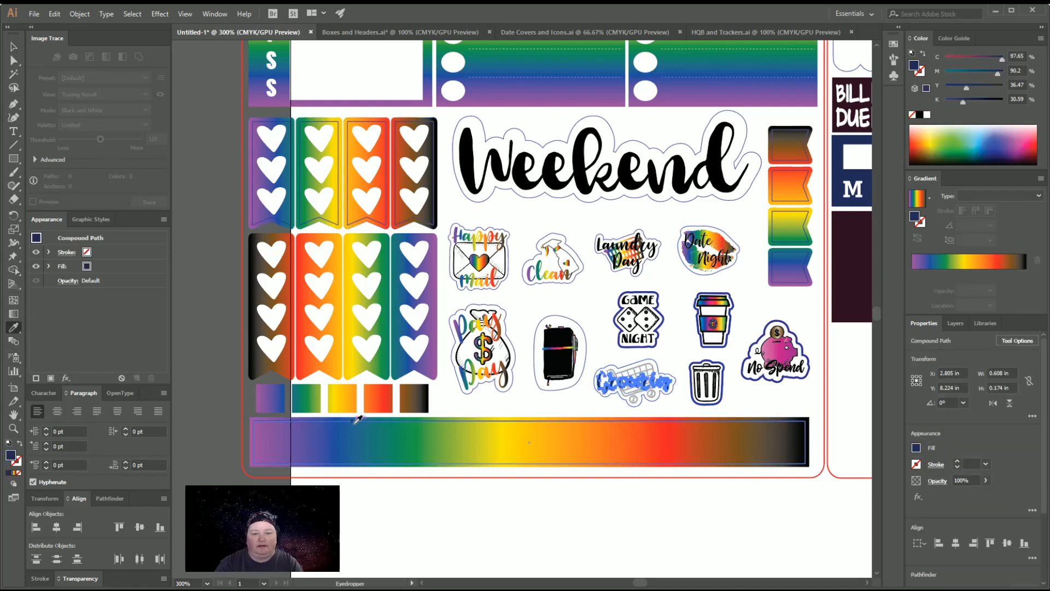
key("v")
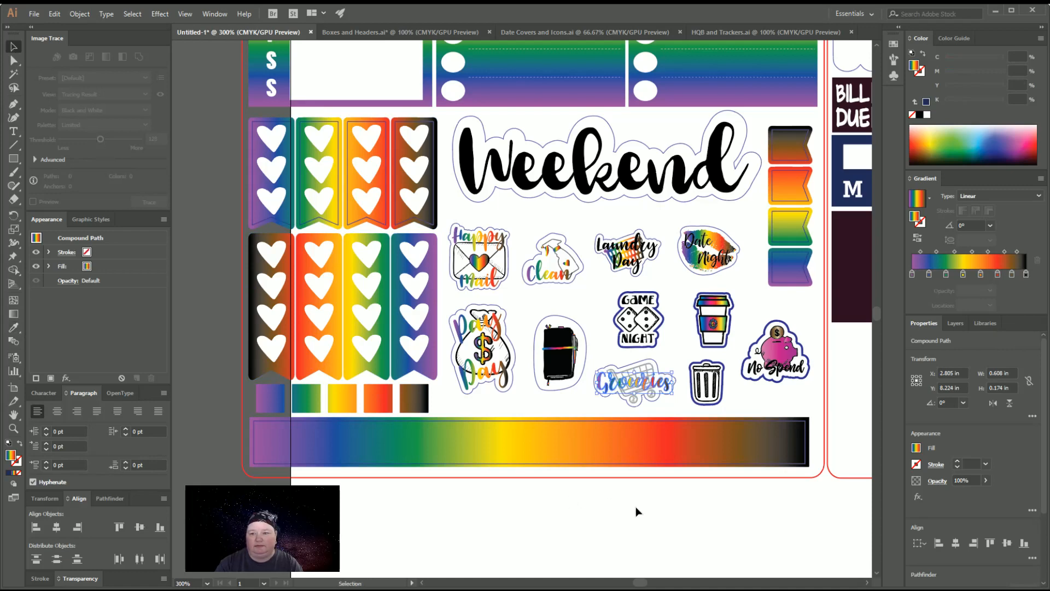
left_click(733, 561)
scroll(736, 562, "up", 1)
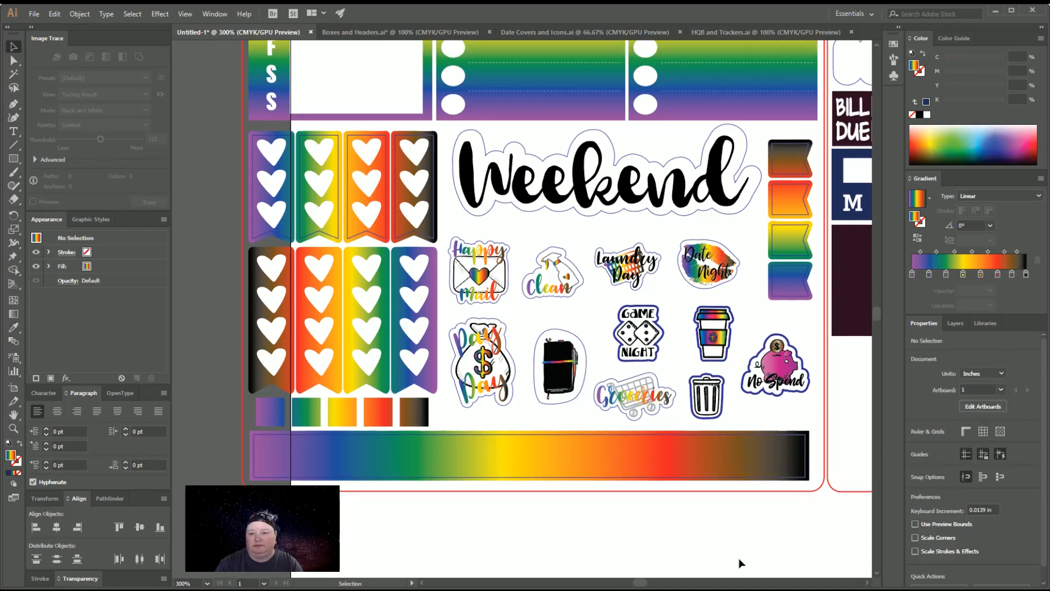
left_click(779, 372)
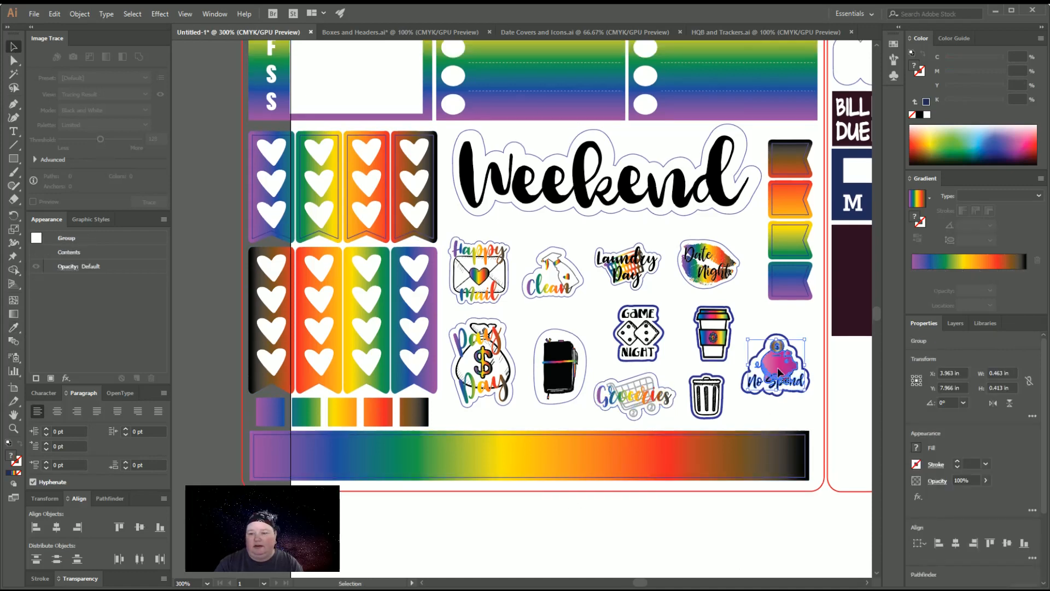
left_click(755, 543)
scroll(755, 544, "up", 1)
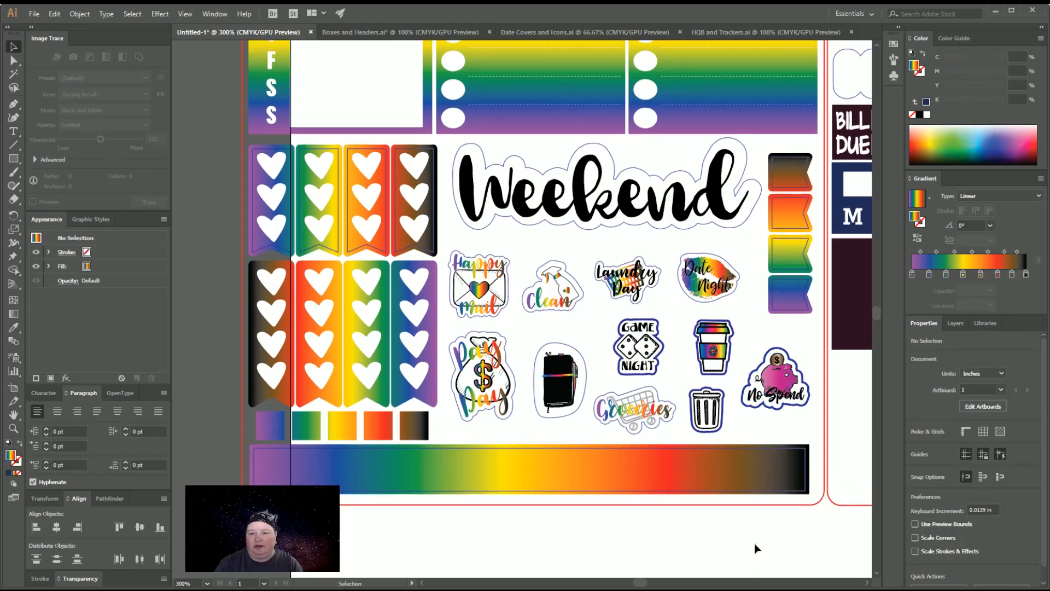
Paste a copy of the large diagonal rainbow rectangle from HQB and Trackers.ai into the untitled kit document and rotate it 90°
key("ctrl+minus")
key("ctrl+minus")
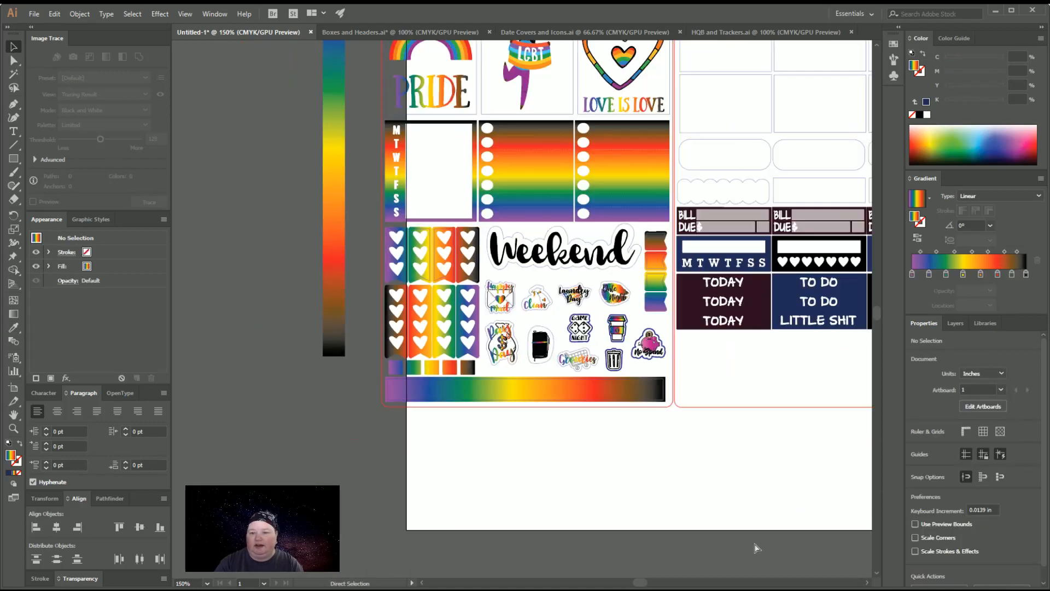
key("ctrl+minus")
scroll(754, 547, "up", 2)
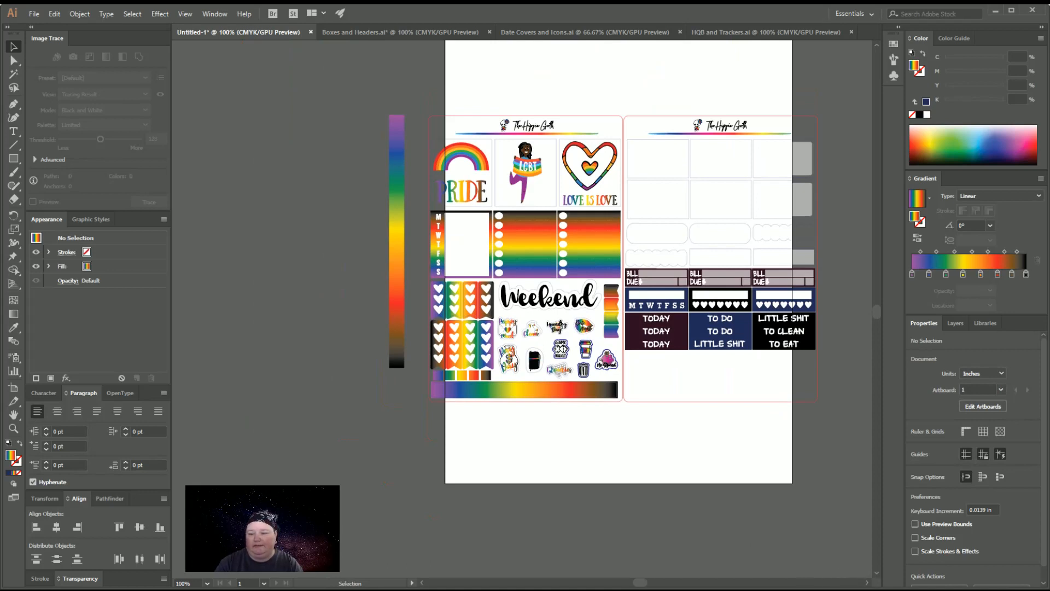
left_click(868, 582)
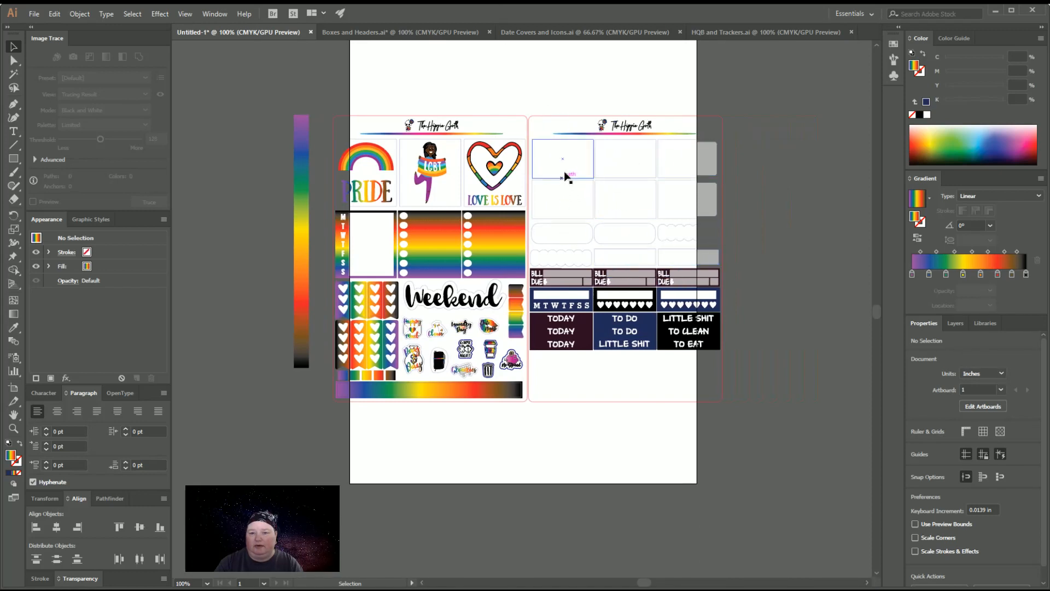
left_click(731, 31)
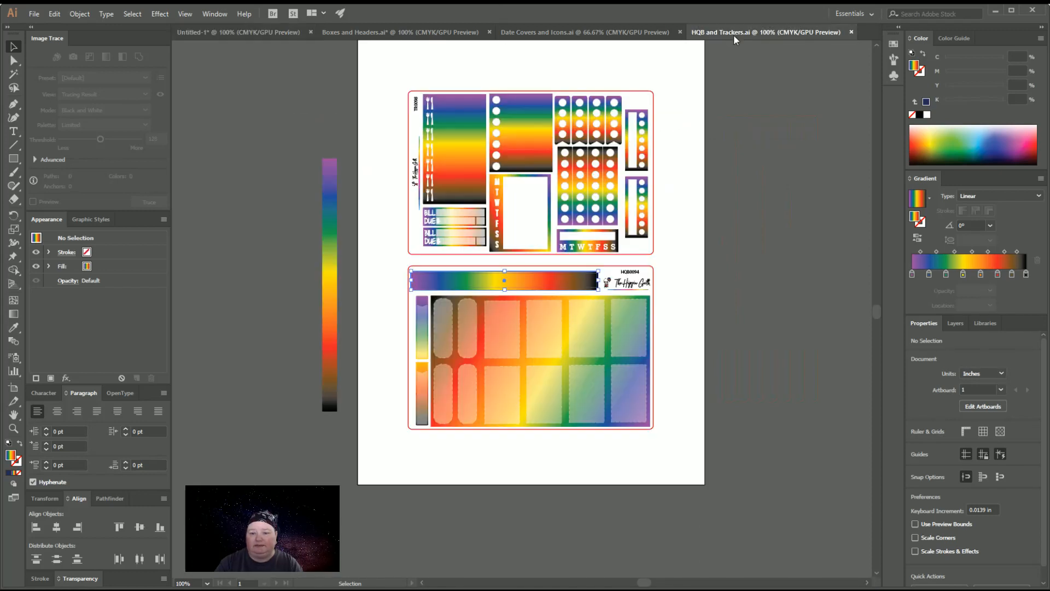
key("a")
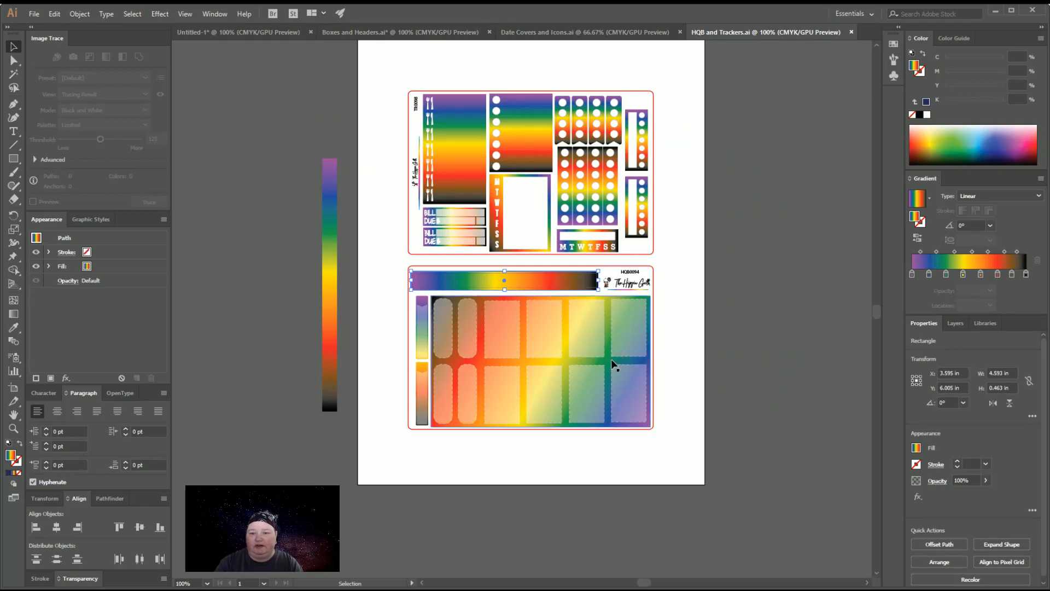
left_click(614, 362)
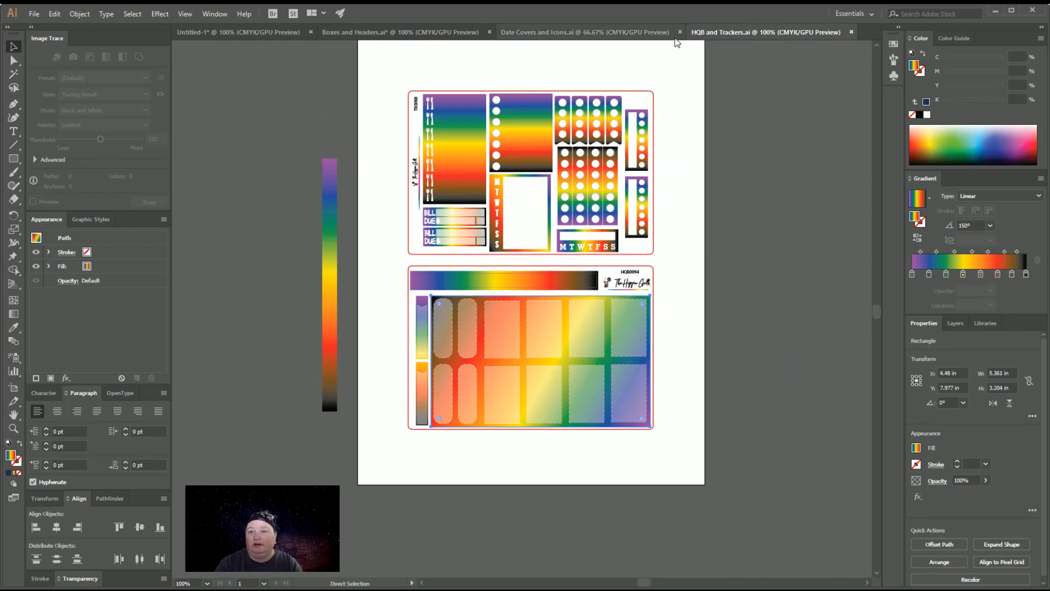
left_click(585, 32)
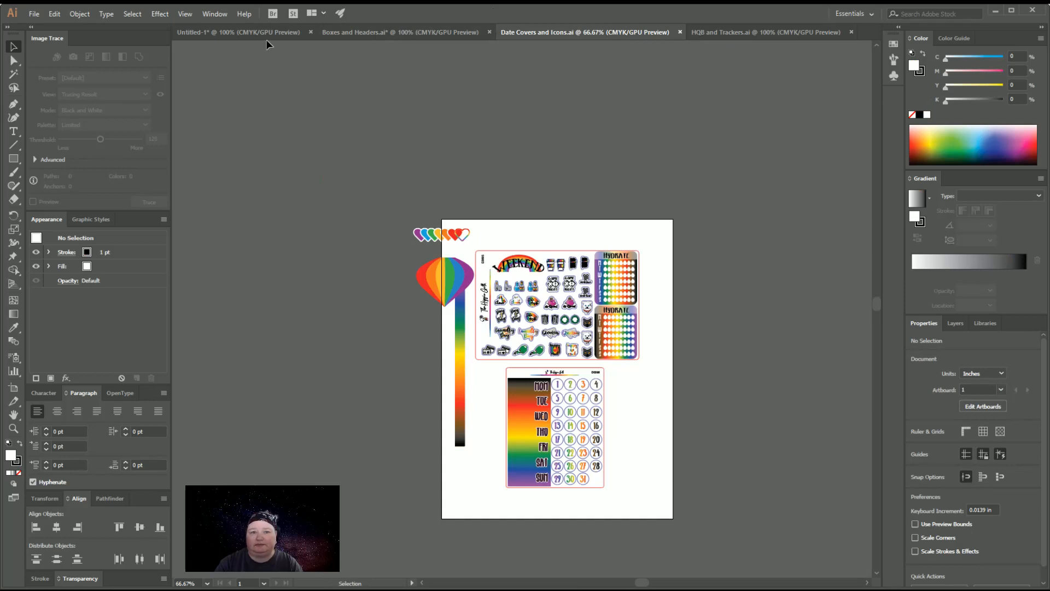
left_click(265, 34)
key("ctrl+v")
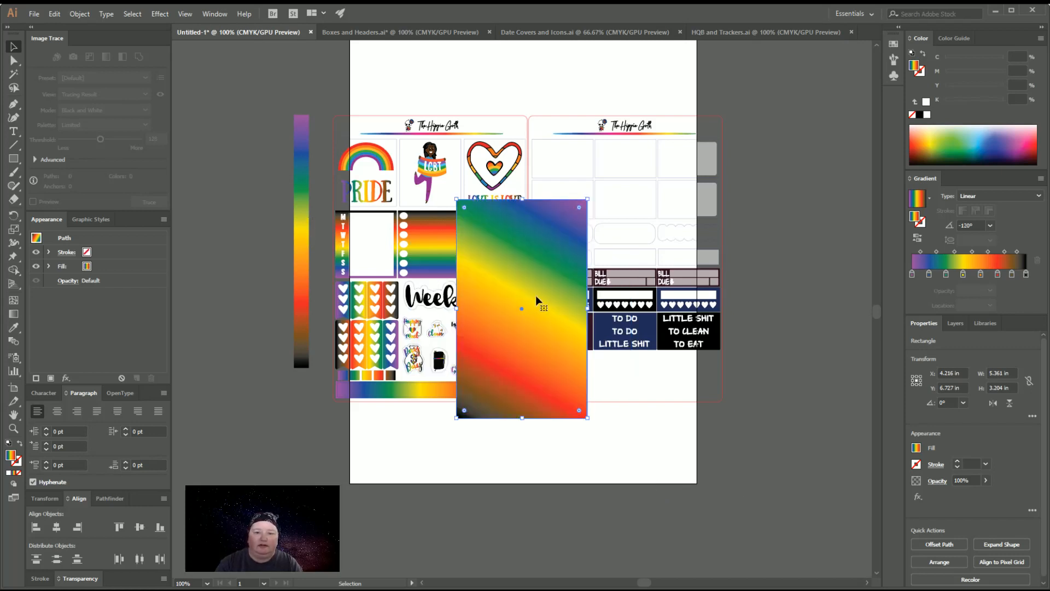
Place the rainbow rectangle behind the second sheet's boxes and resize it to about 4.722 by 3.266 in, ending above the Bill Due strips
left_click_drag(566, 365, 637, 301)
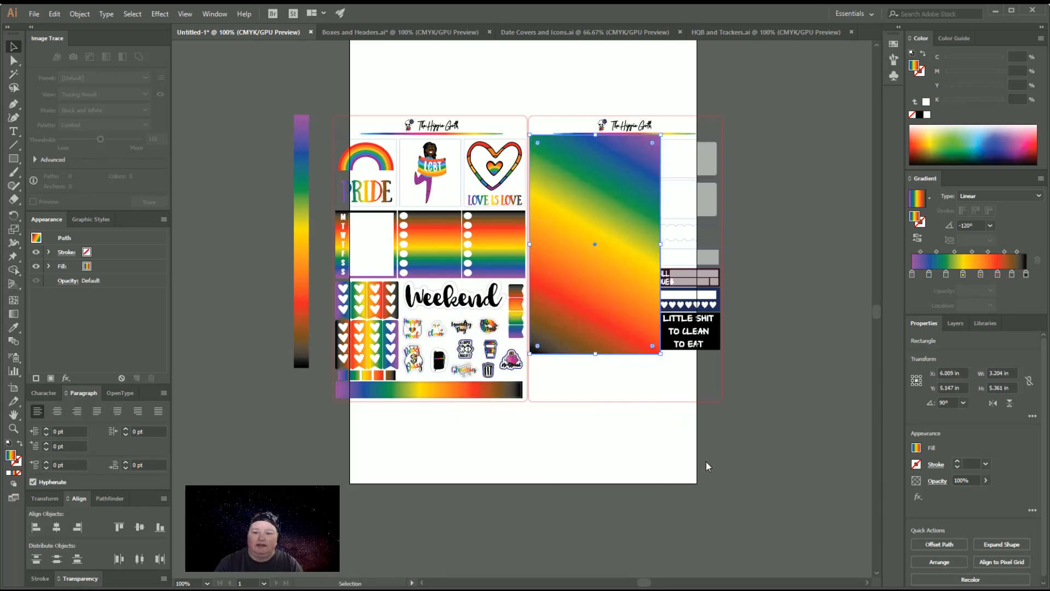
key("ctrl+shift+bracketleft")
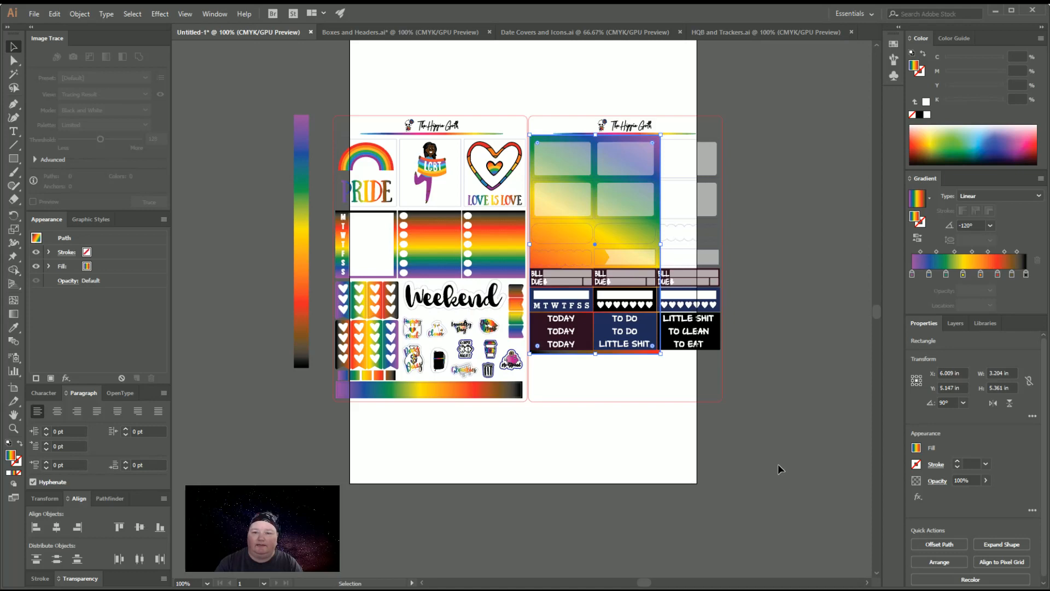
scroll(778, 464, "up", 3)
scroll(777, 464, "up", 1)
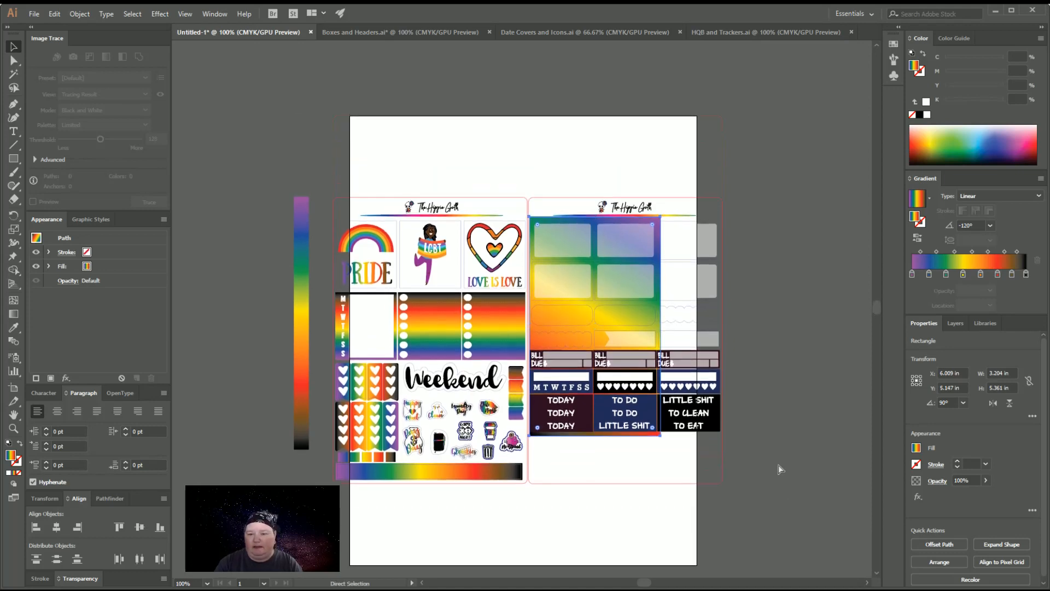
key("ctrl+equal")
key("ctrl+equal")
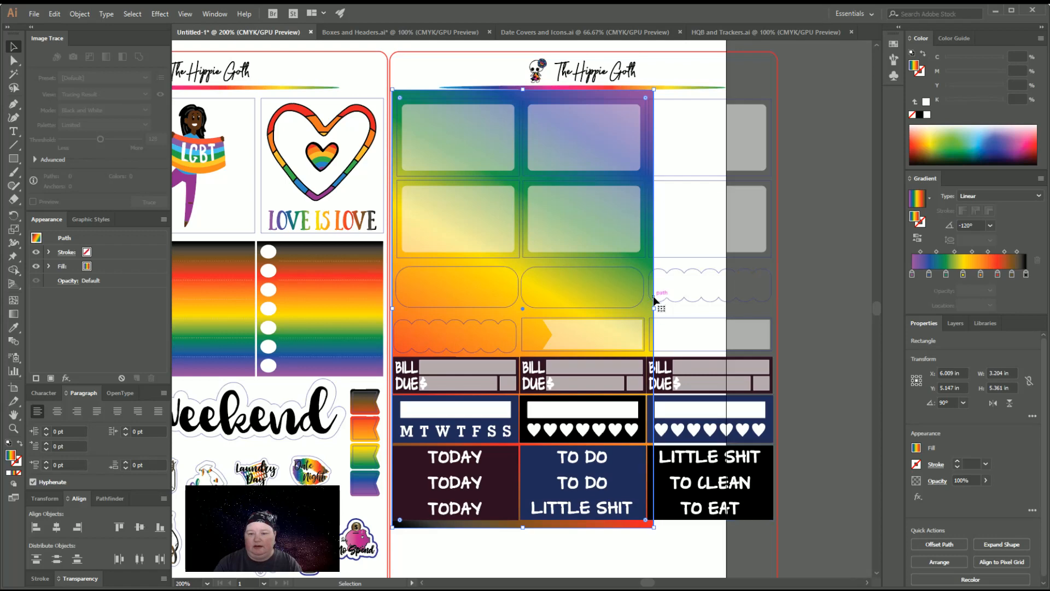
left_click_drag(654, 309, 778, 314)
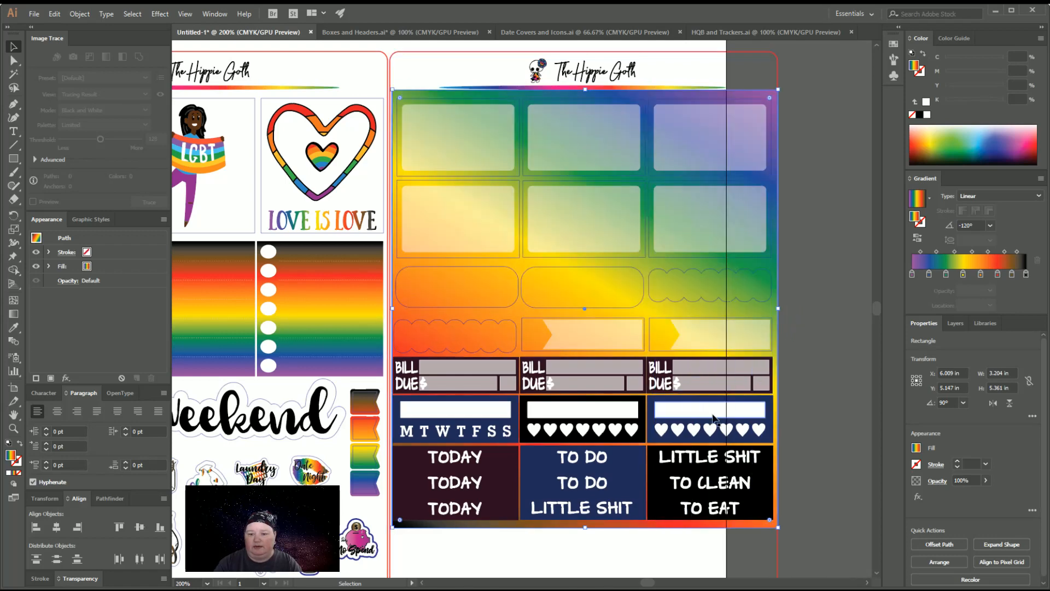
left_click_drag(585, 526, 589, 356)
Trim the rainbow rectangle's lower and right edges just clear of the Bill Due strips and red border, to about 4.687 by 3.245 in
key("ctrl+plus")
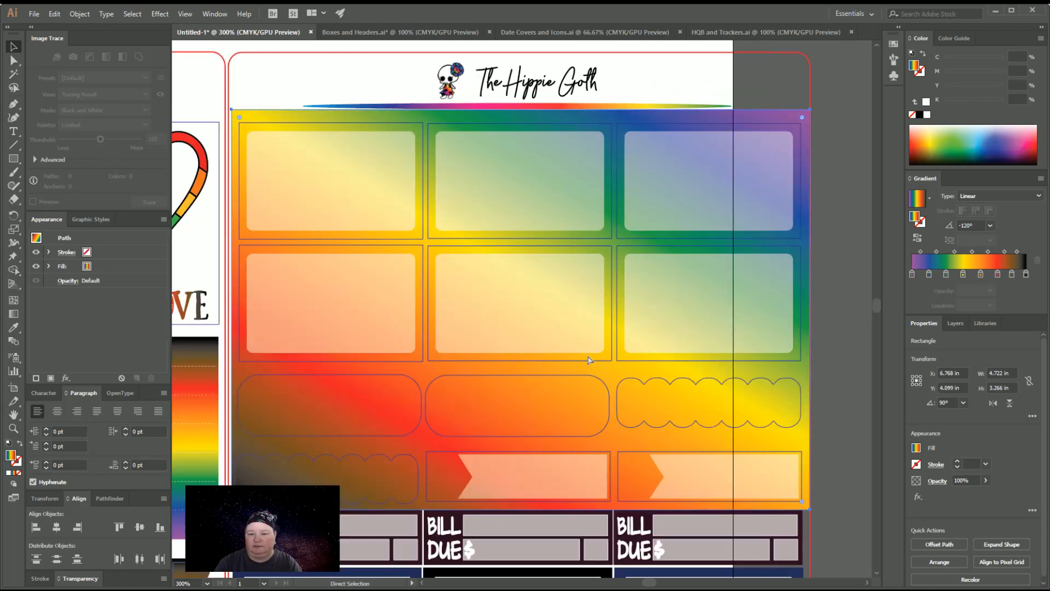
key("ctrl+plus")
scroll(586, 359, "down", 2)
scroll(587, 370, "down", 2)
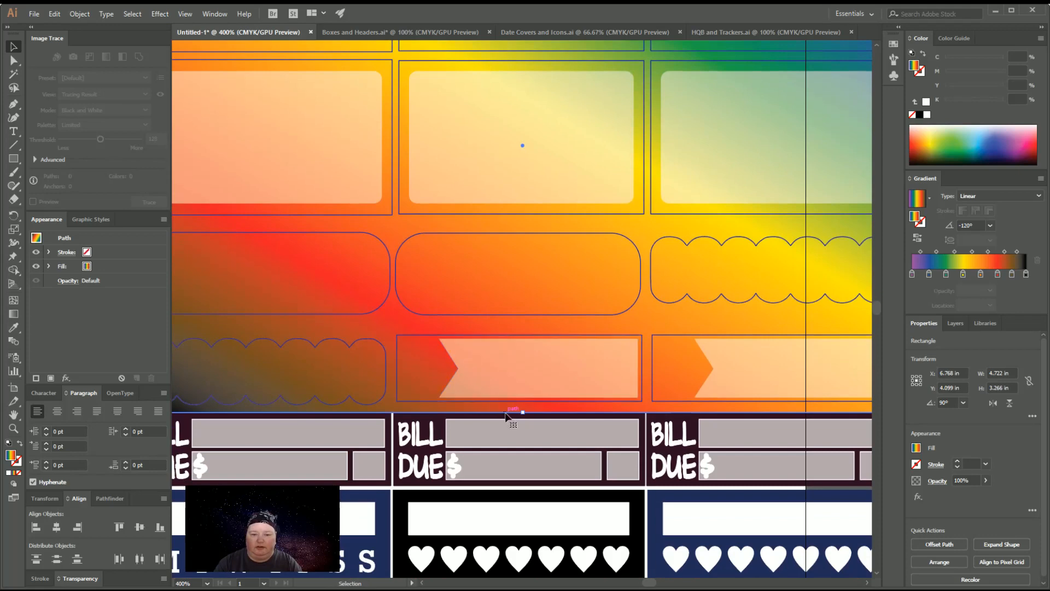
left_click_drag(524, 416, 524, 409)
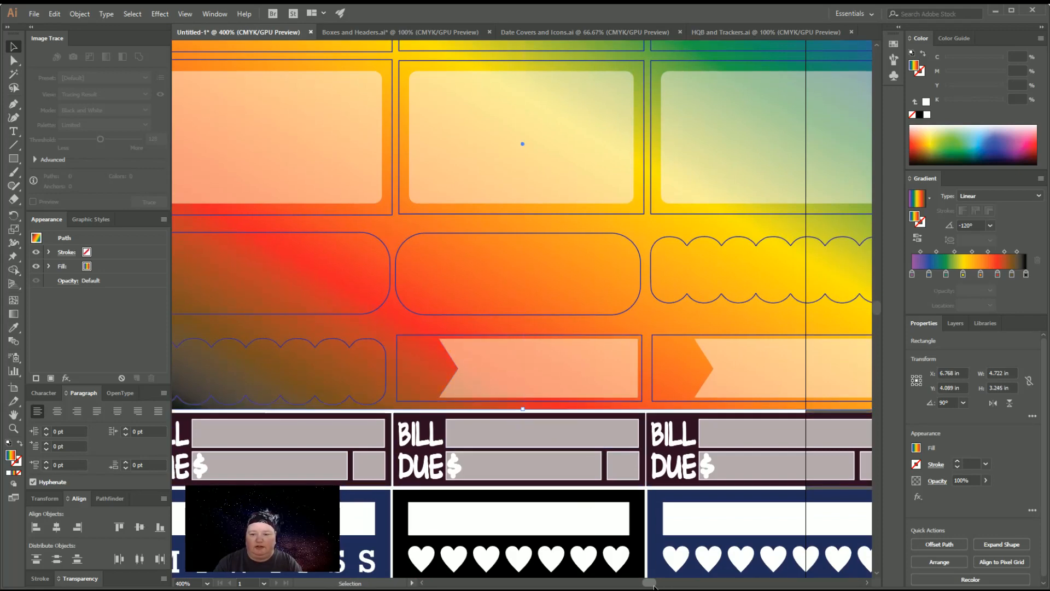
left_click_drag(654, 585, 658, 585)
scroll(526, 224, "up", 3)
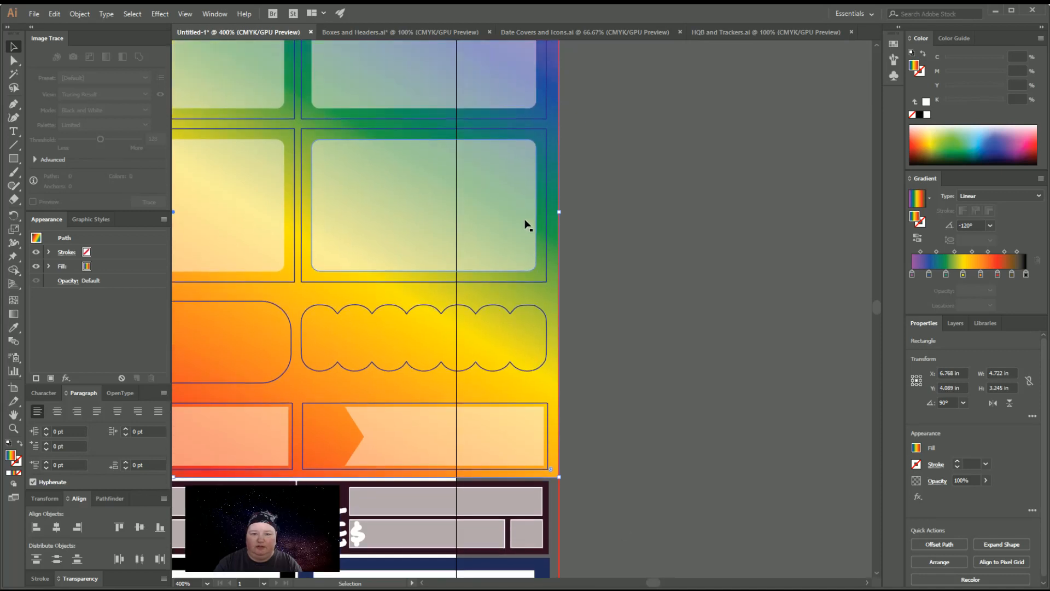
scroll(535, 224, "up", 1)
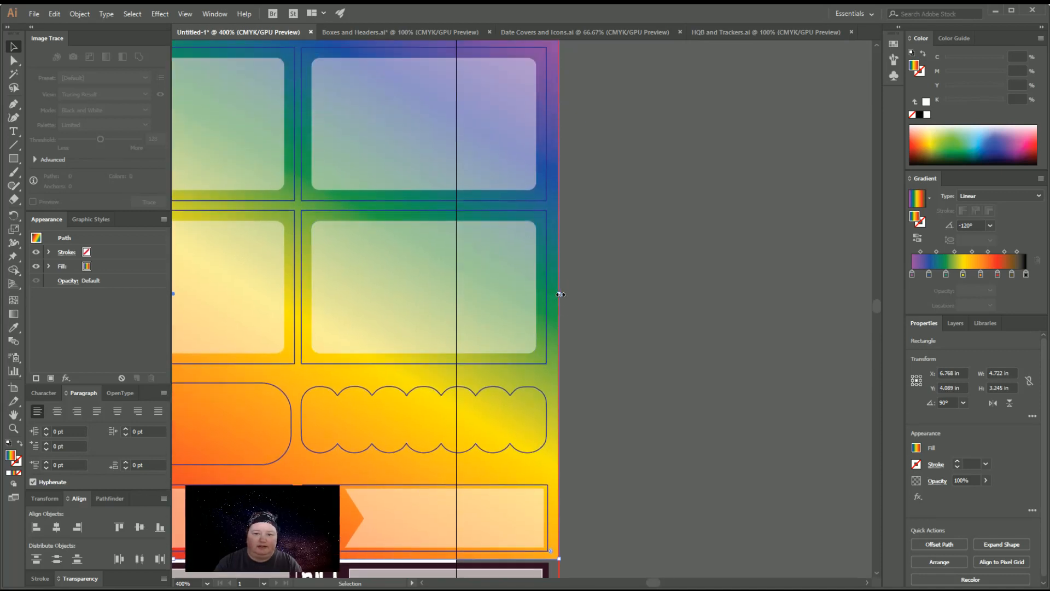
left_click_drag(560, 294, 553, 294)
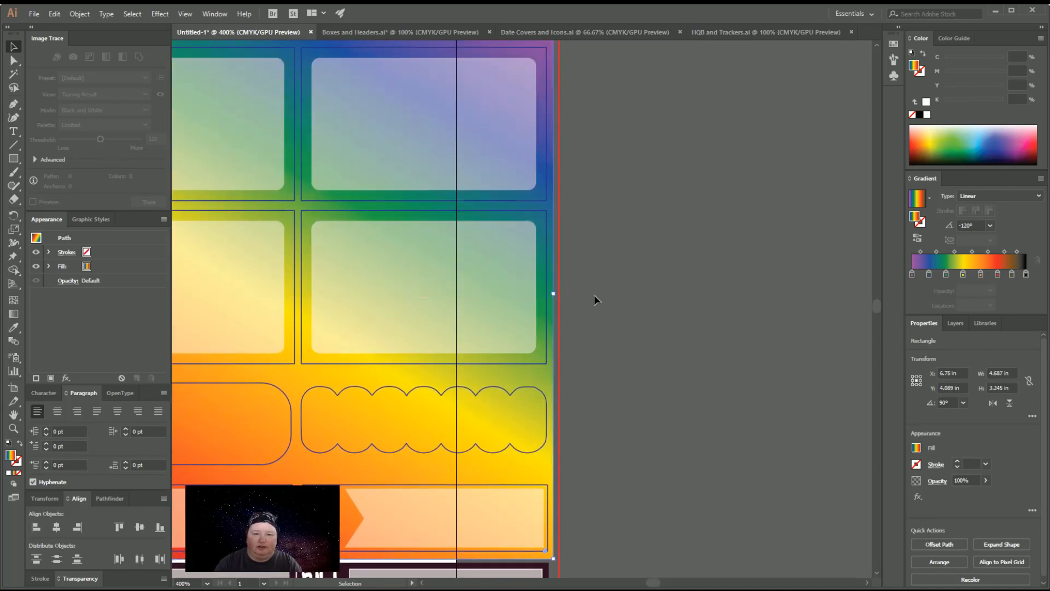
Lower the rainbow rectangle's upper edge clear of the header's rainbow line, making its height about 3.17 in
scroll(594, 294, "up", 3)
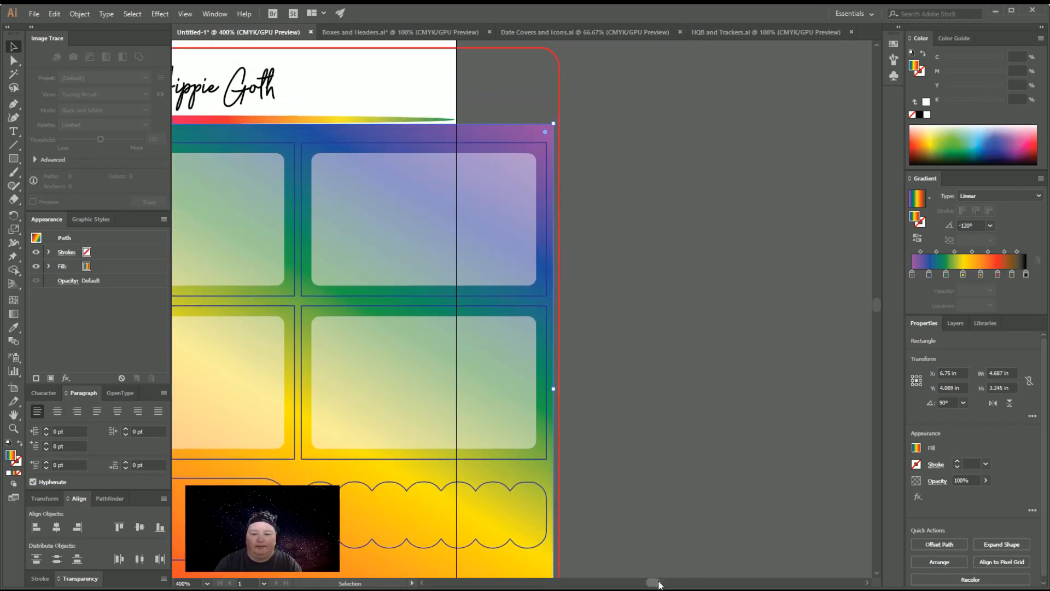
left_click_drag(659, 585, 656, 585)
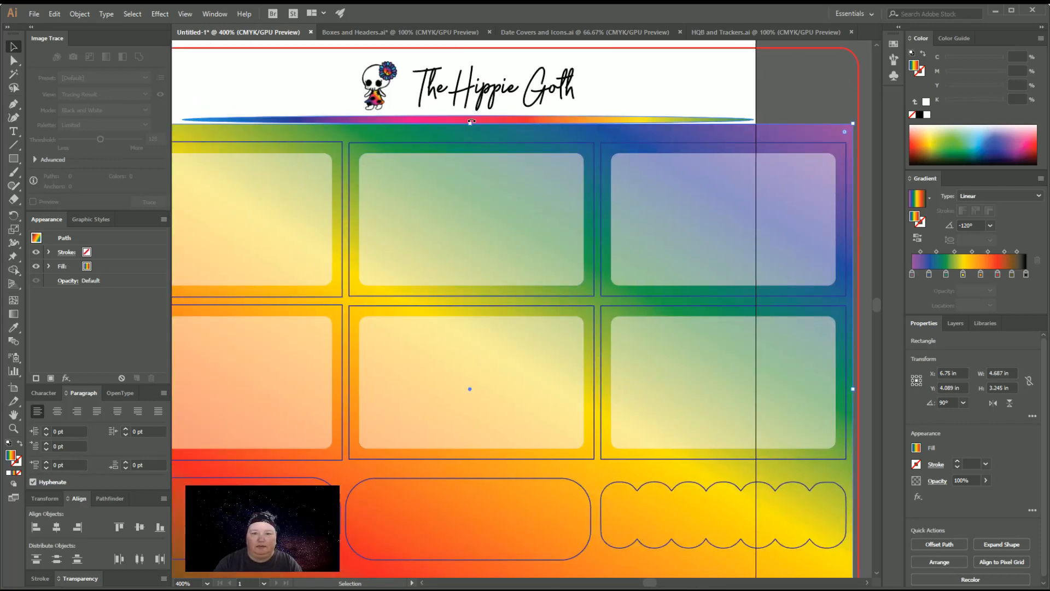
left_click_drag(472, 123, 470, 136)
left_click_drag(651, 584, 646, 584)
scroll(638, 460, "down", 5)
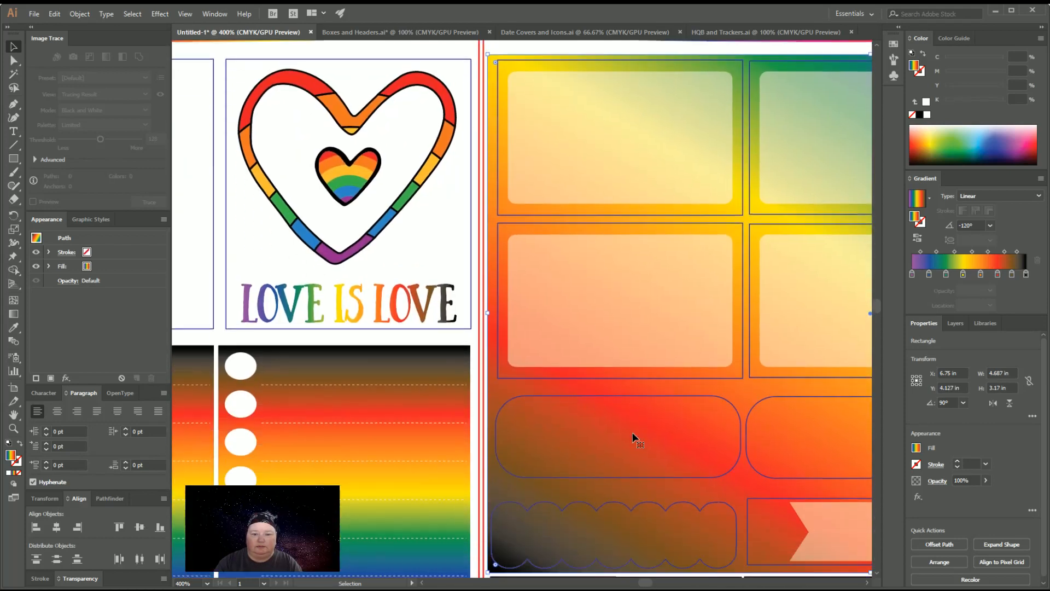
Set the gradient angle of the rainbow rectangle behind the second sheet's boxes to 0°
key("ctrl+minus")
key("ctrl+minus")
key("ctrl+minus")
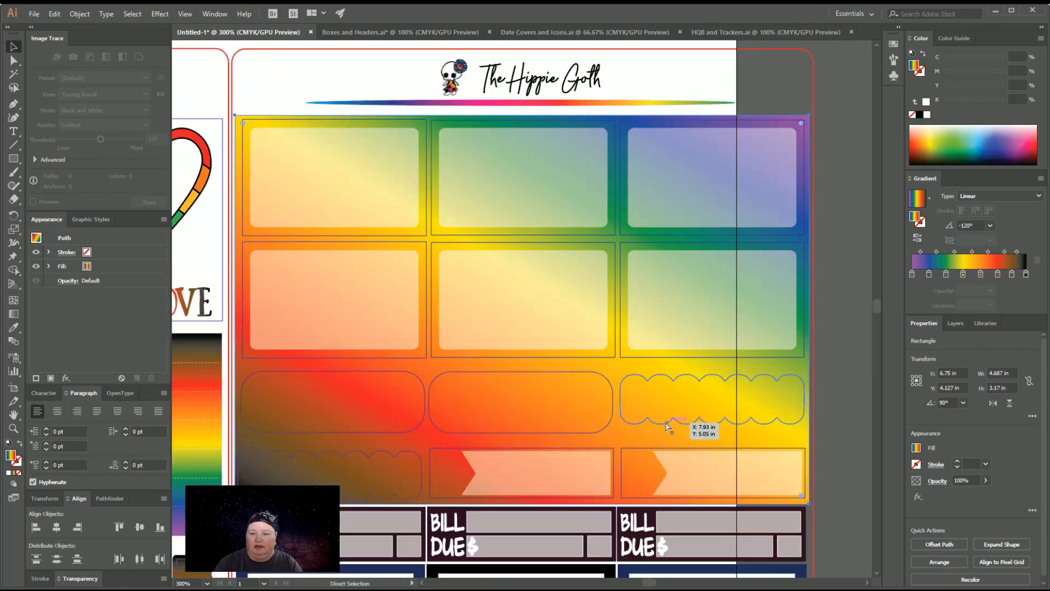
left_click(700, 383)
scroll(700, 382, "down", 2)
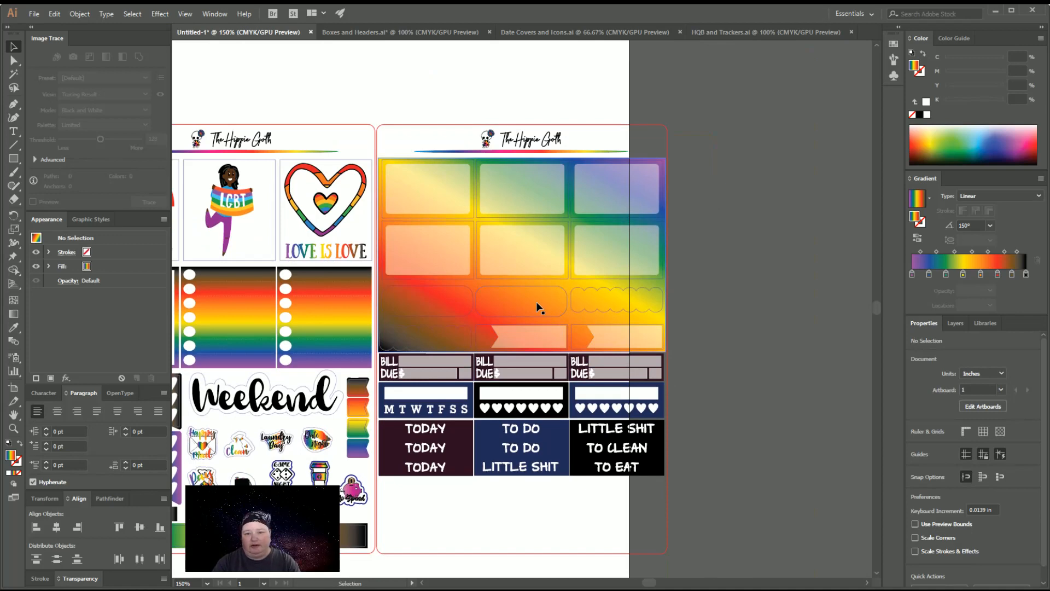
left_click(536, 308)
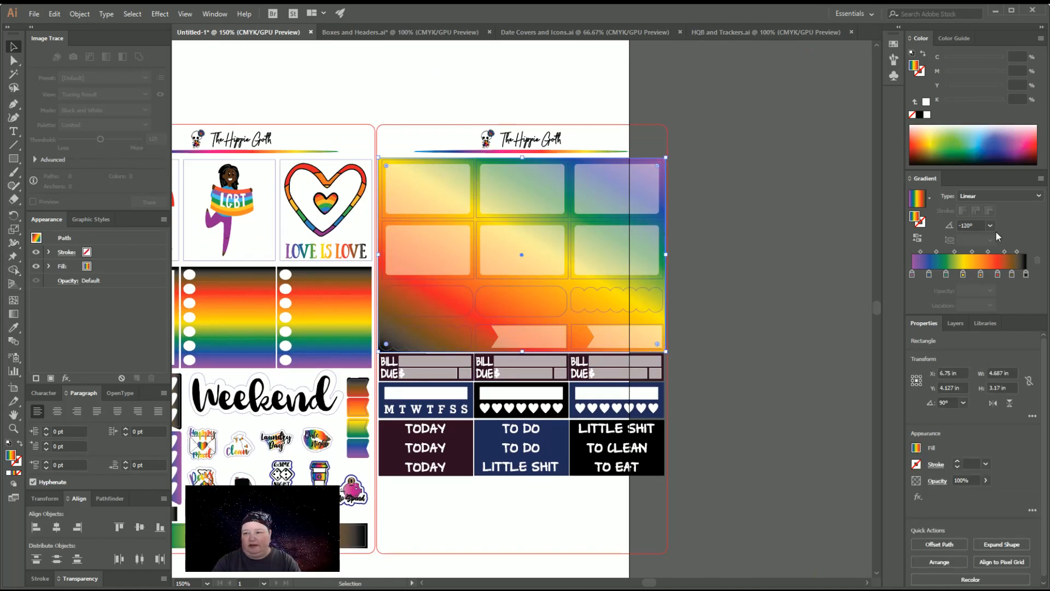
left_click(1023, 293)
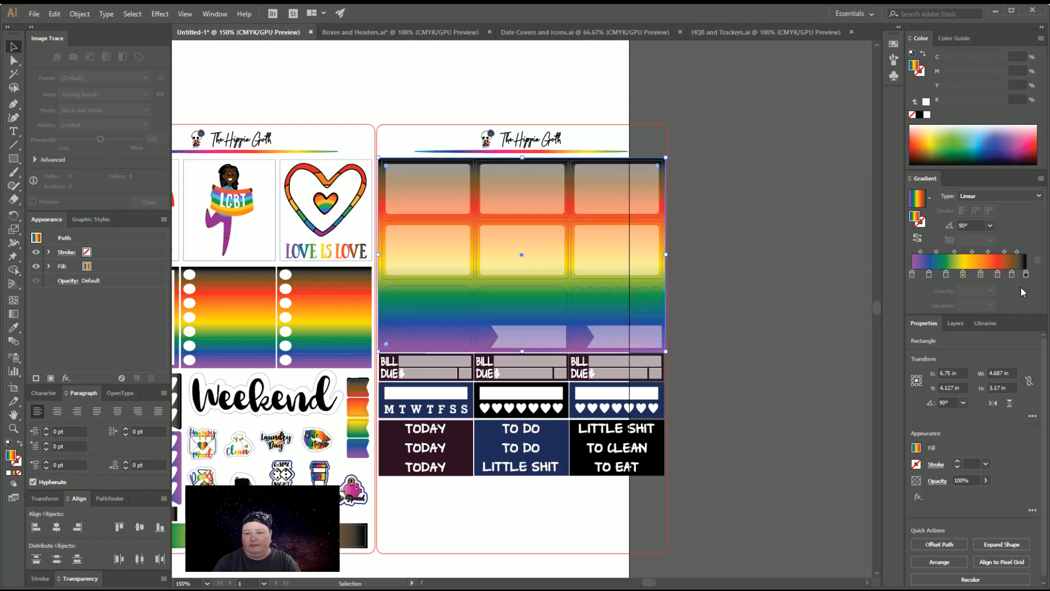
left_click(1008, 343)
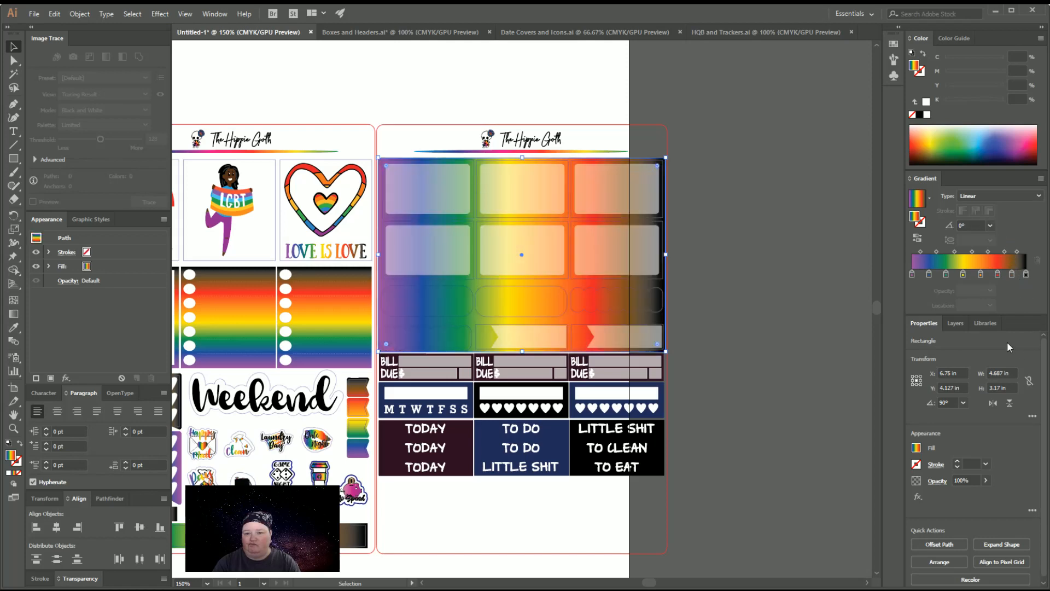
left_click(734, 427)
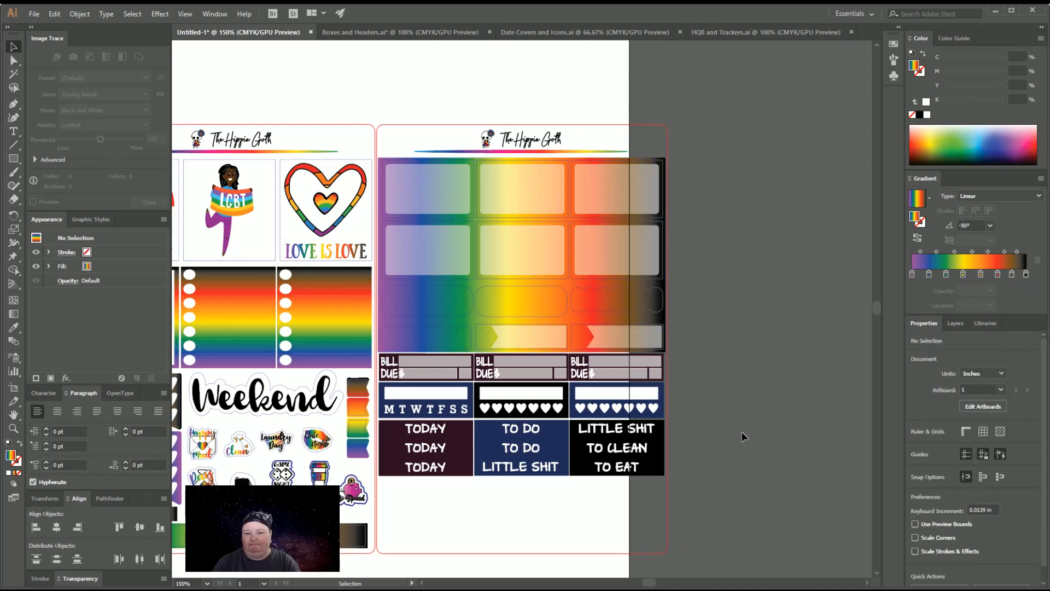
Recolour the three Bill Due strips with the rainbow gradient sampled from the first sheet's checklist box, using the Eyedropper
scroll(743, 436, "down", 3)
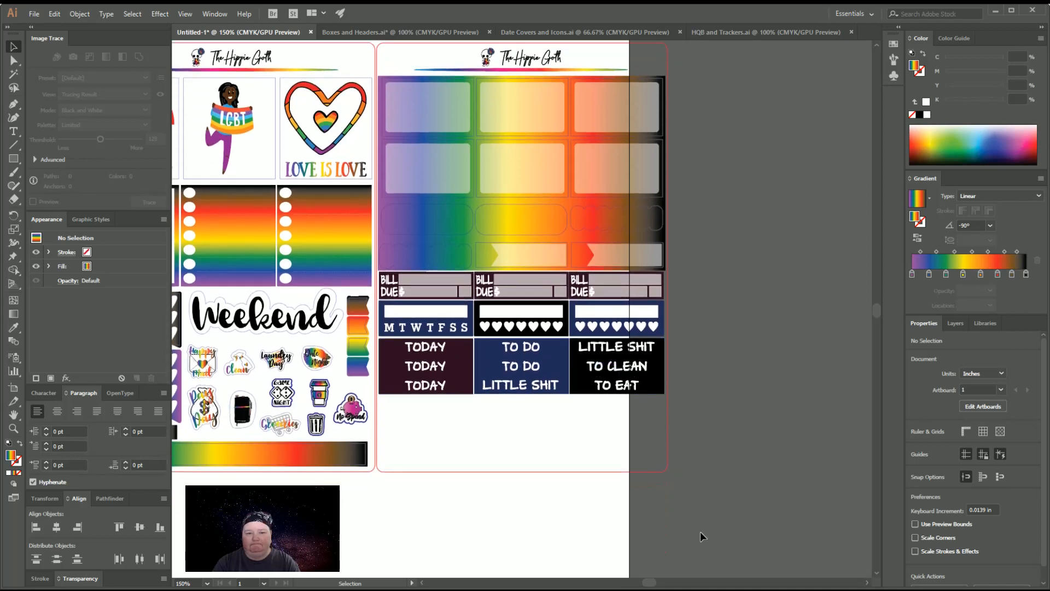
left_click(727, 38)
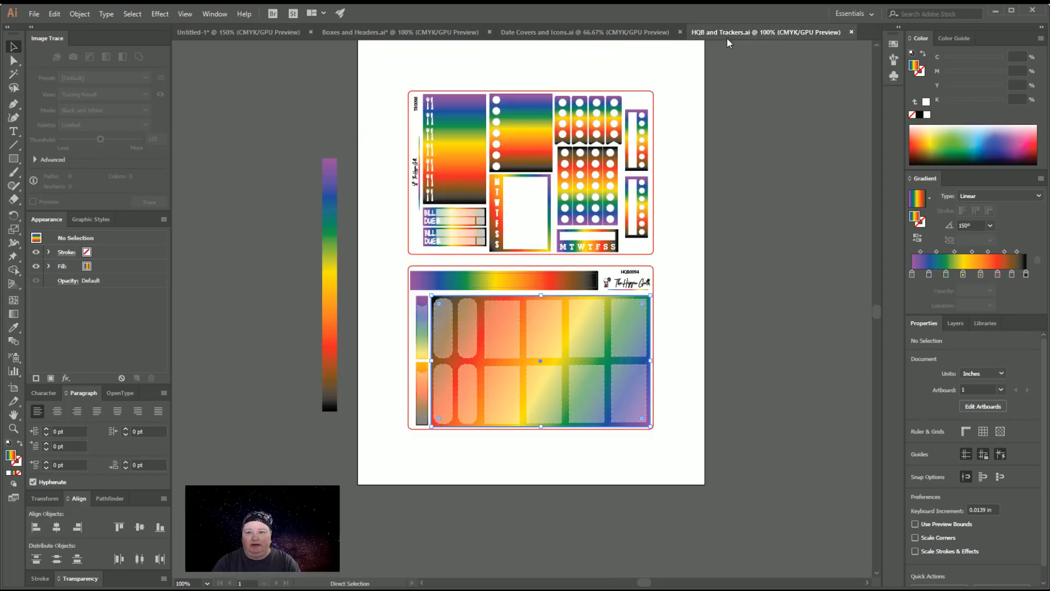
left_click(217, 33)
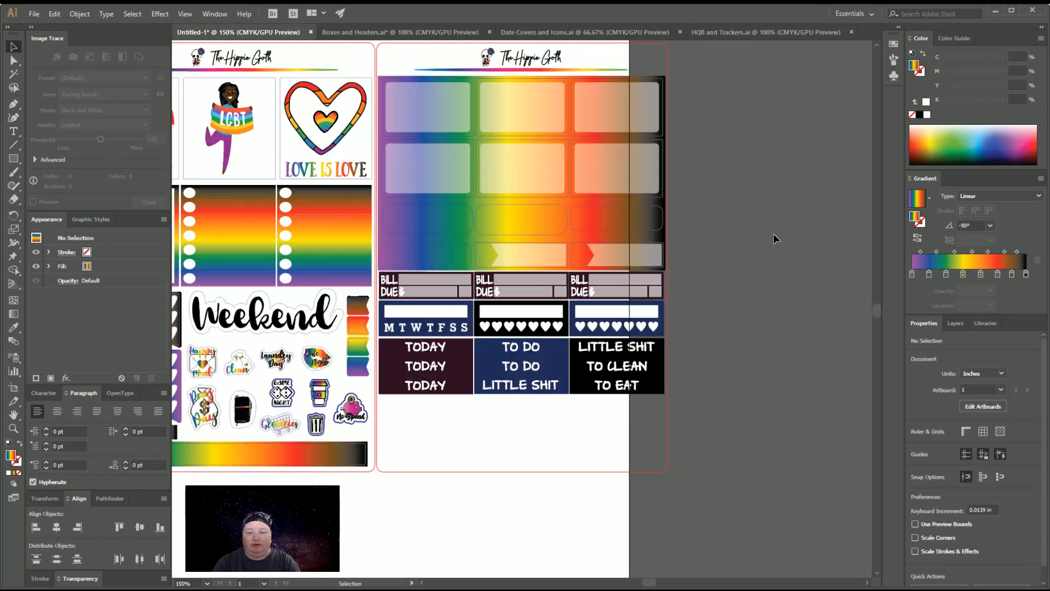
key("ctrl+plus")
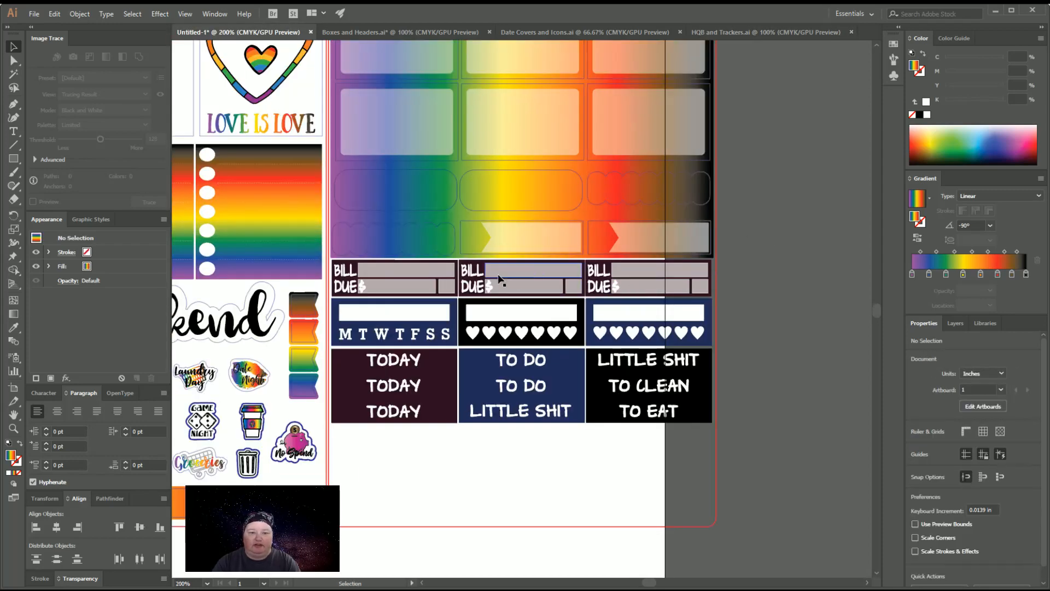
key("ctrl+plus")
left_click(271, 248)
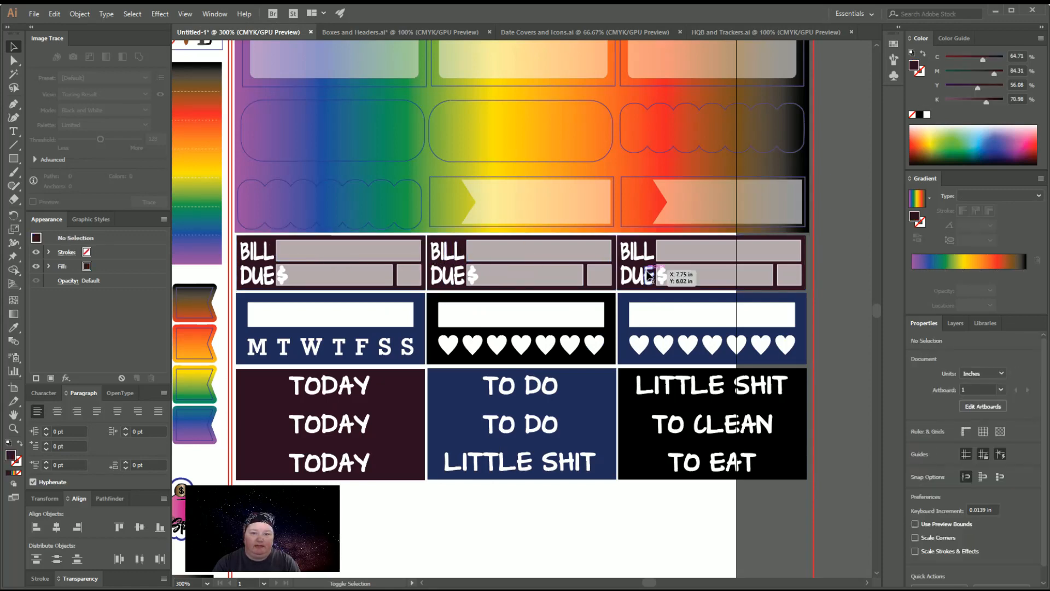
left_click(15, 327)
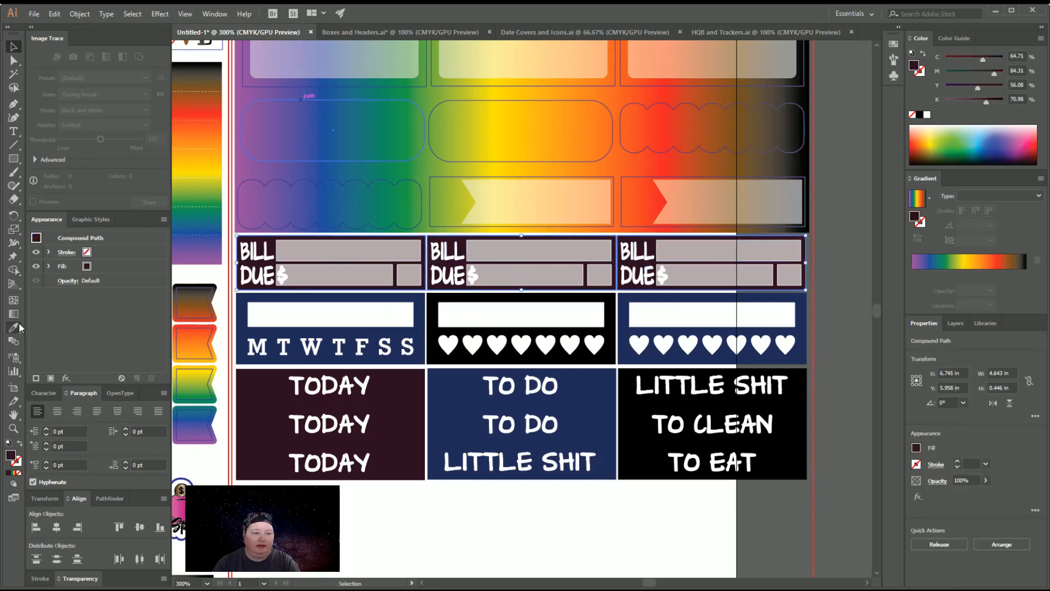
left_click(205, 119)
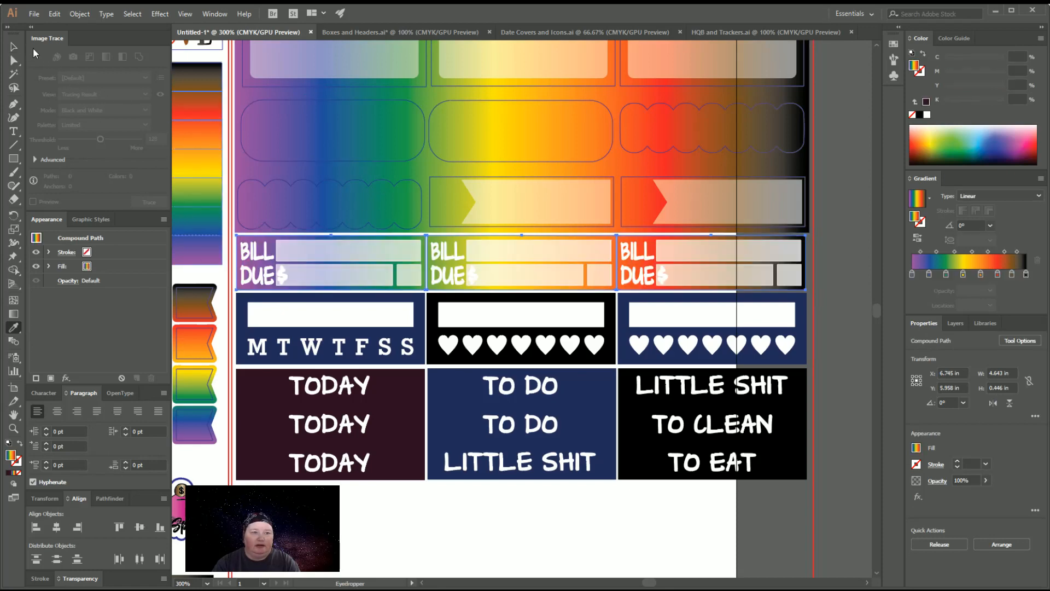
left_click(12, 47)
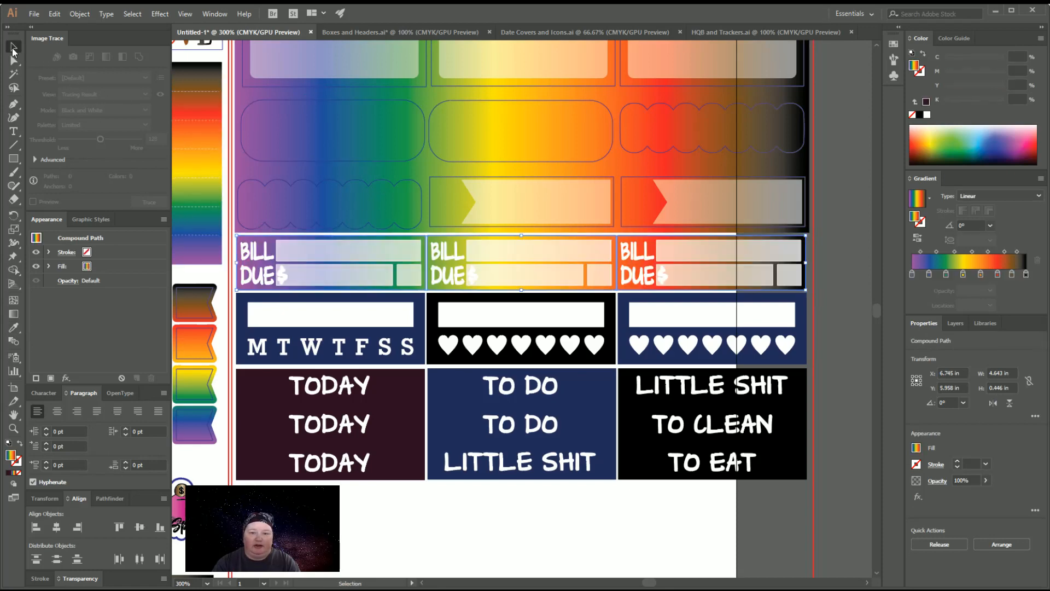
Recolour the weekday tracker and both heart tracker boxes below the Bill Due strips with the sampled rainbow gradient
left_click(419, 352)
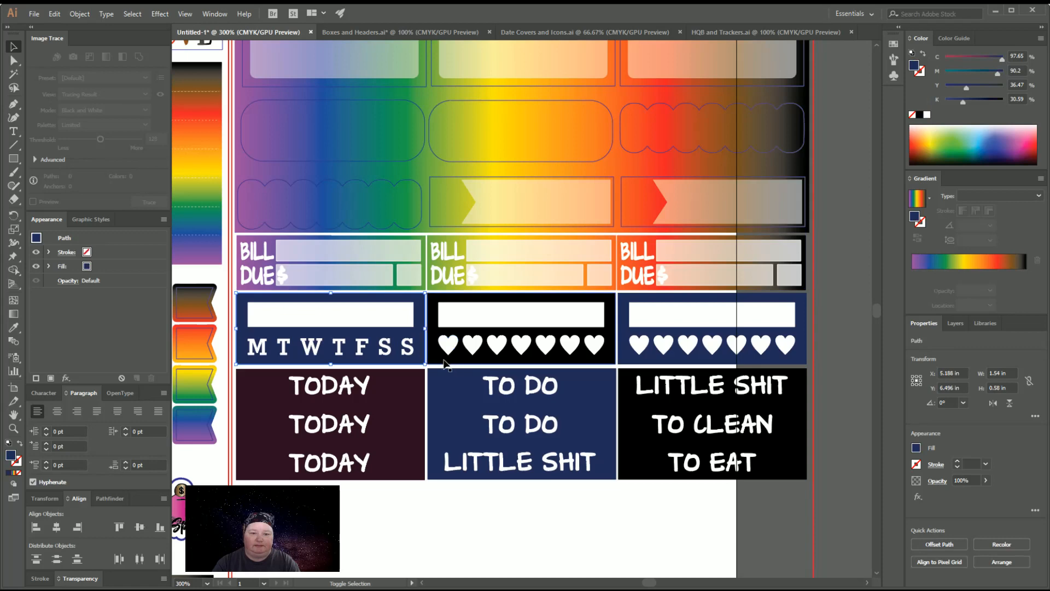
left_click(608, 363, "shift")
left_click(624, 362, "shift")
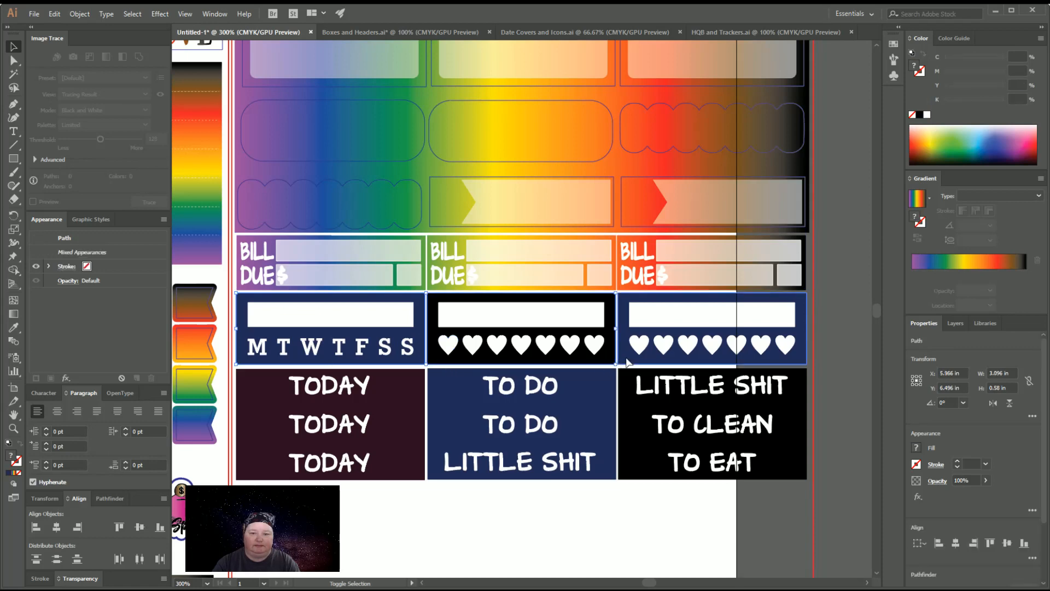
left_click(14, 327)
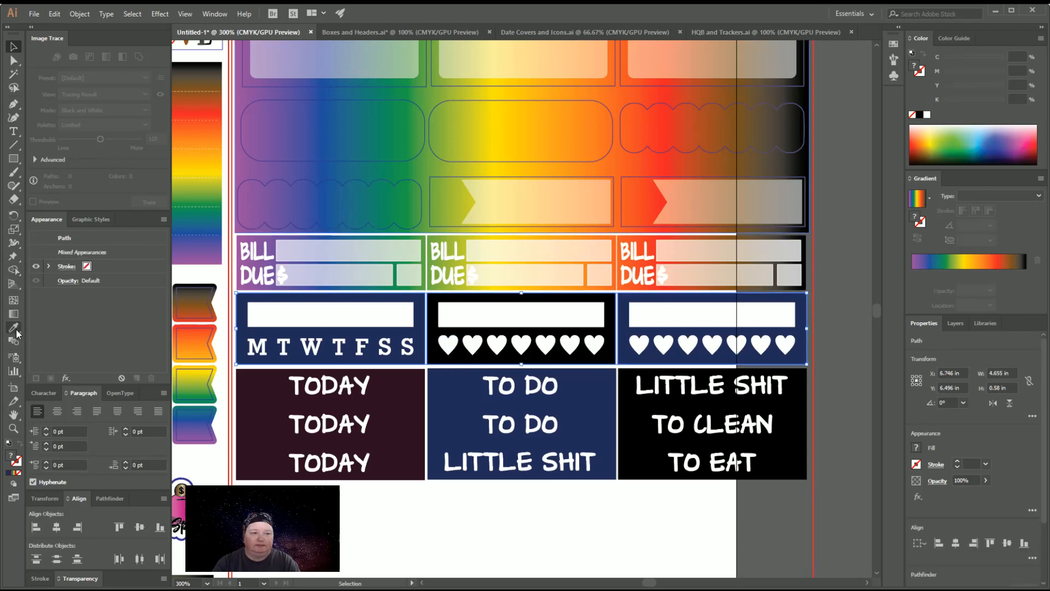
left_click(388, 216)
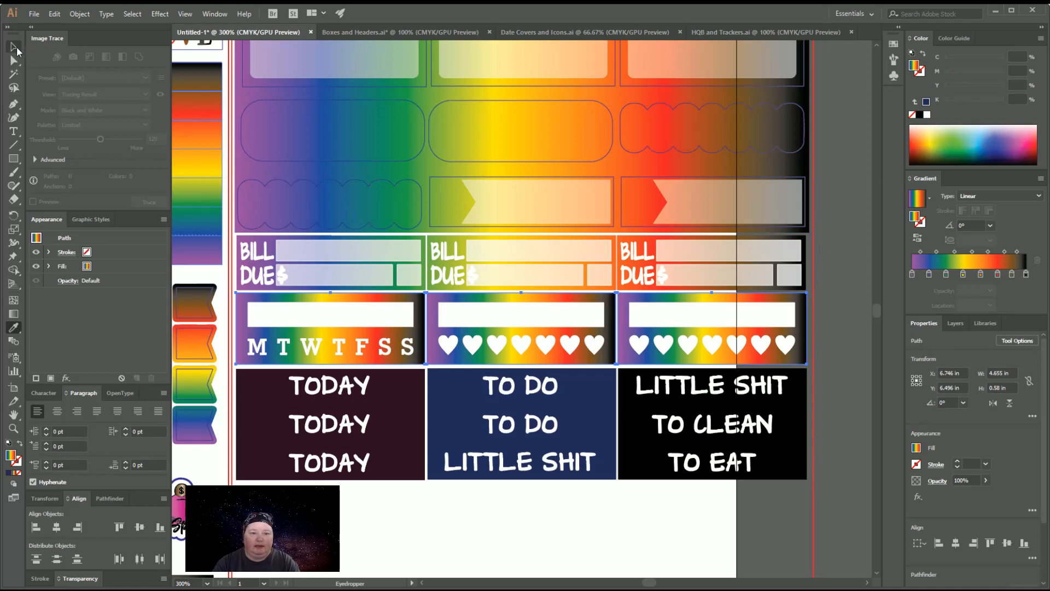
left_click(17, 51)
Fill the Today, To Do and Little Shit header blocks with the trackers' rainbow gradient and set its angle to 45°
left_click(398, 424)
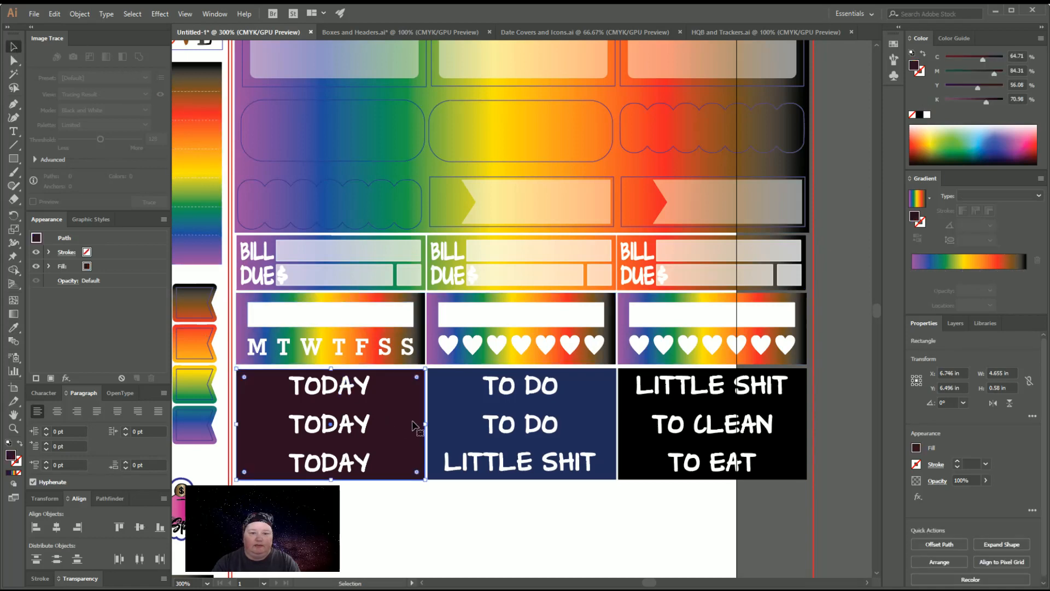
left_click(466, 428, "shift")
left_click(646, 429, "shift")
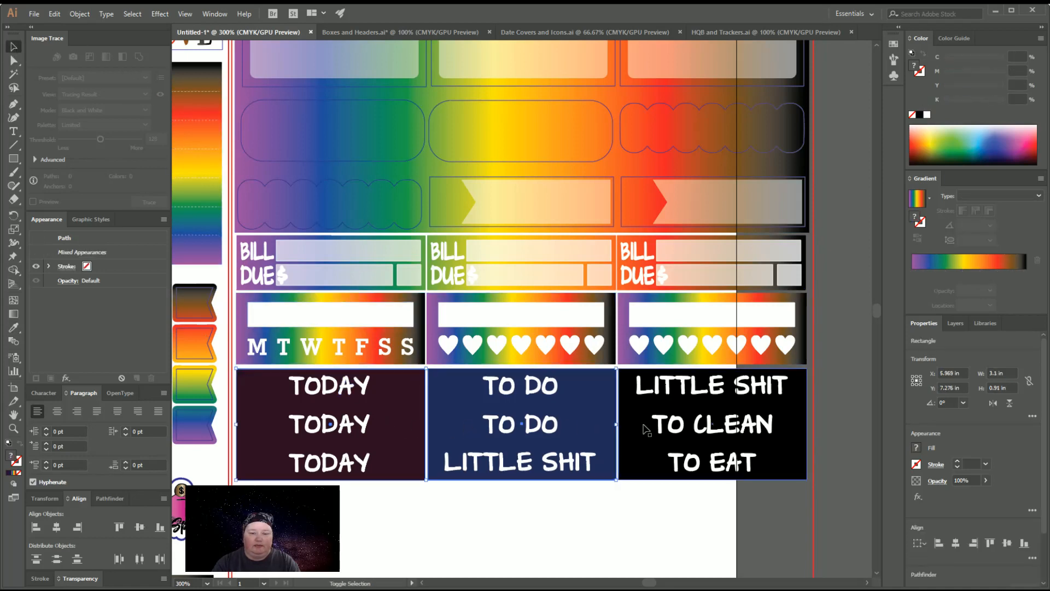
left_click(13, 327)
left_click(404, 329)
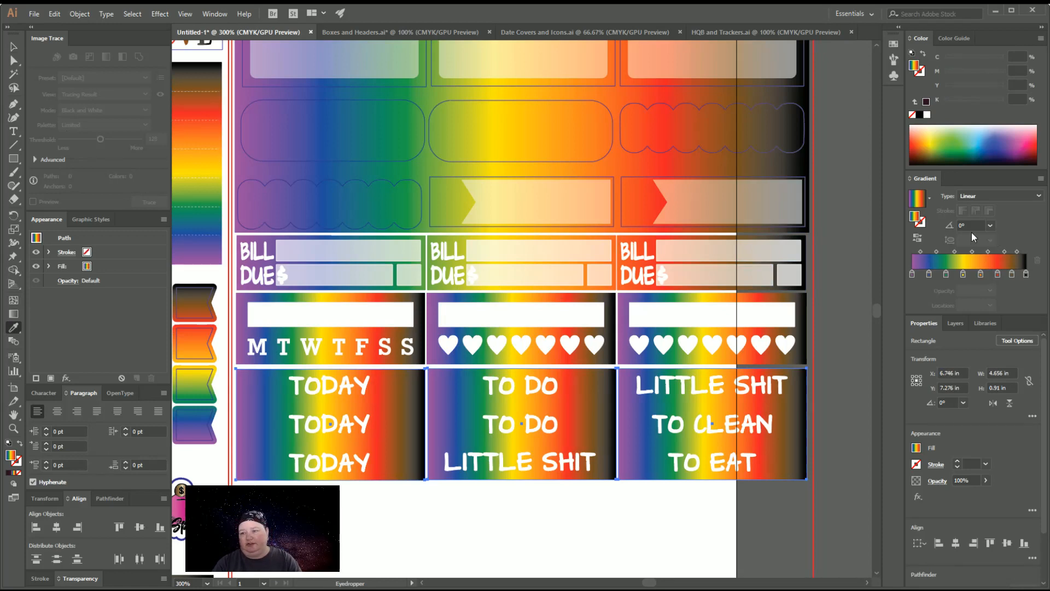
left_click(1013, 308)
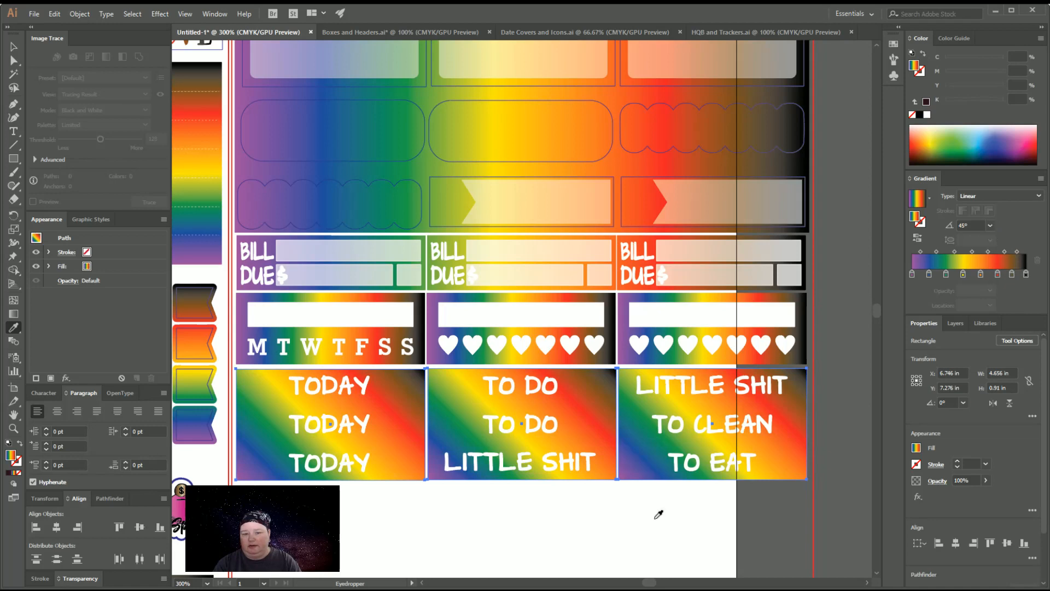
key("v")
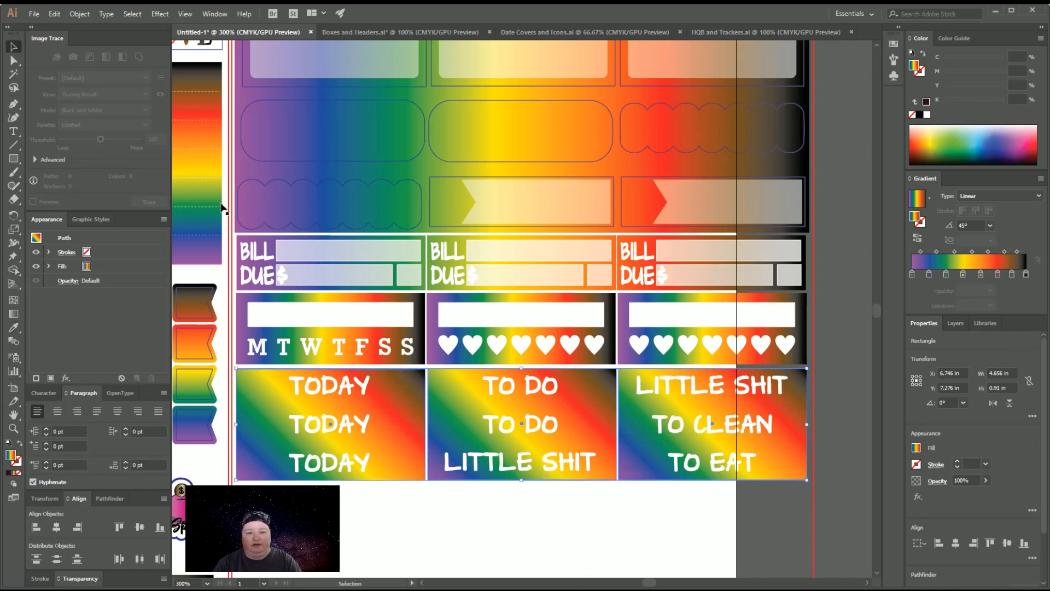
left_click(581, 507)
key("ctrl+minus")
key("ctrl+minus")
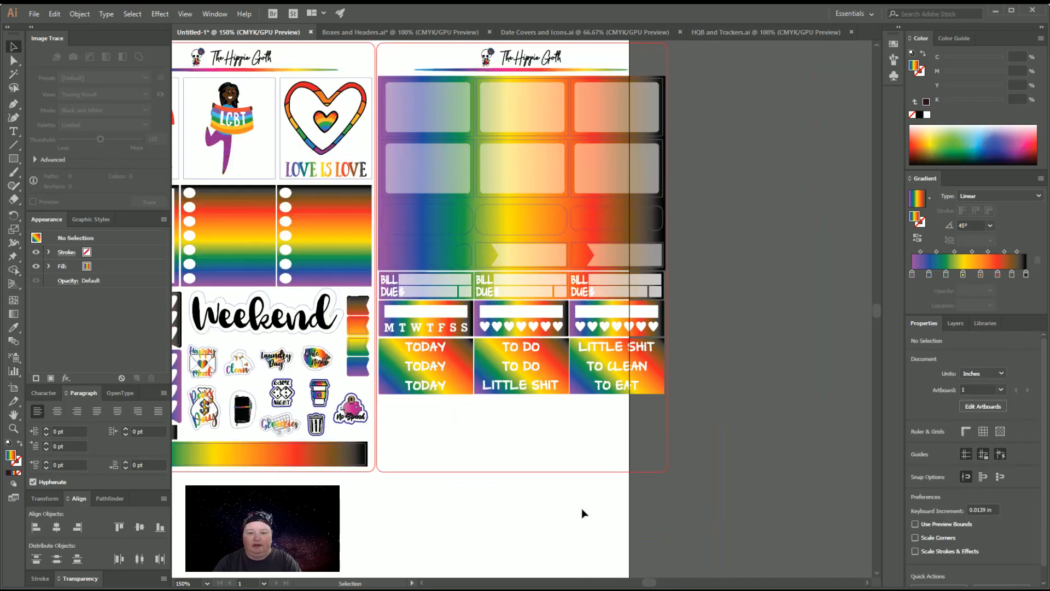
Try other gradient angles on the middle To Do header block and set it to 135°
left_click(485, 366)
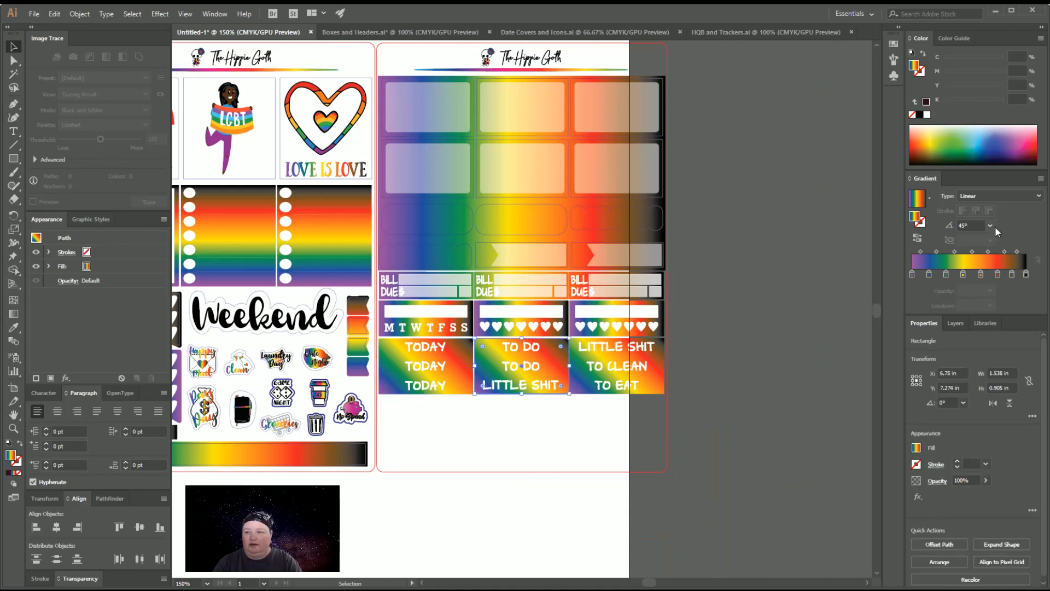
left_click(1016, 373)
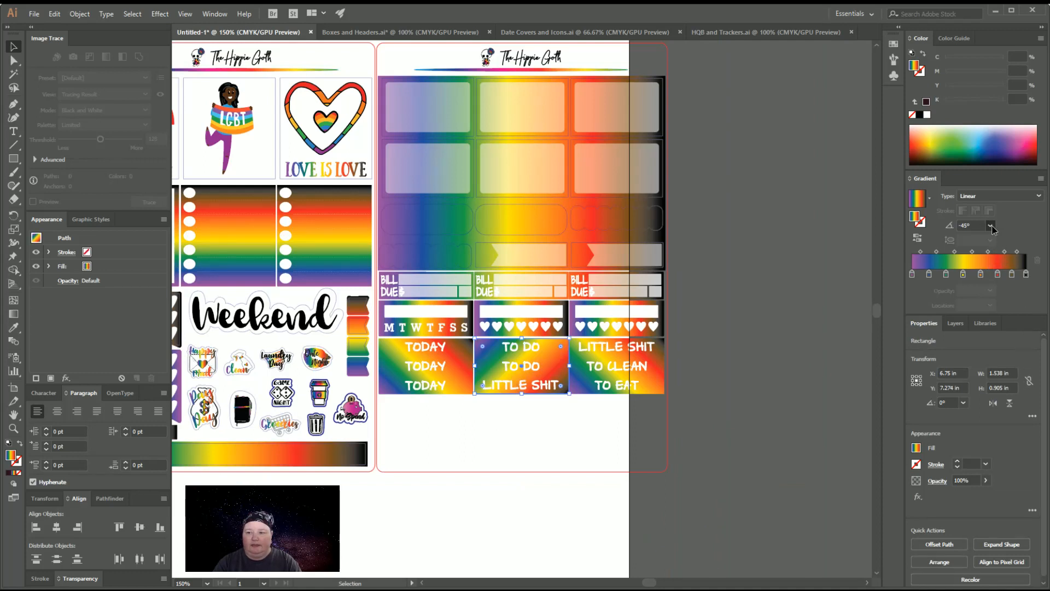
left_click(1015, 427)
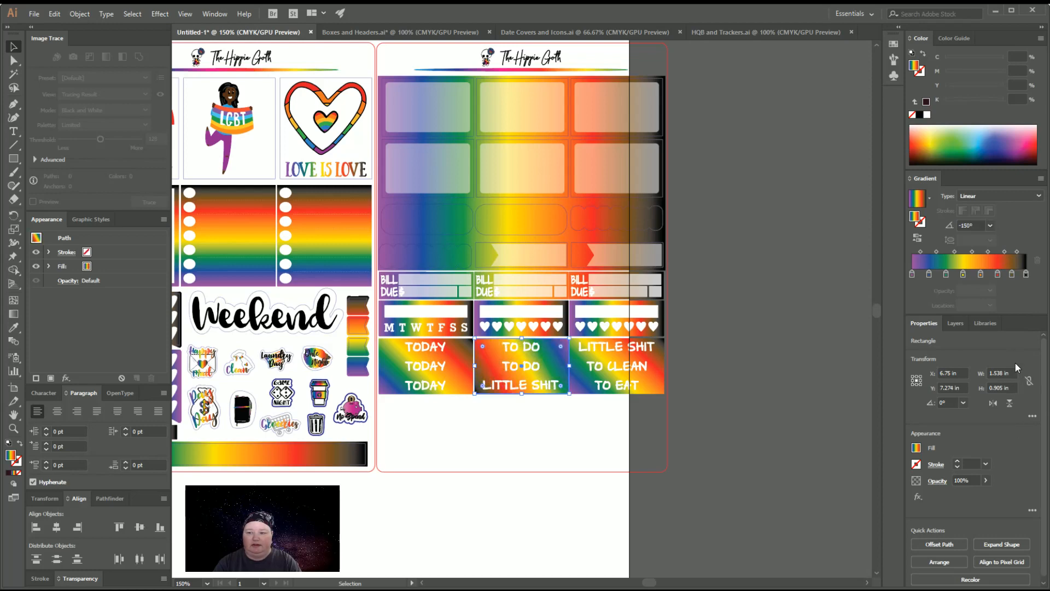
left_click(1003, 251)
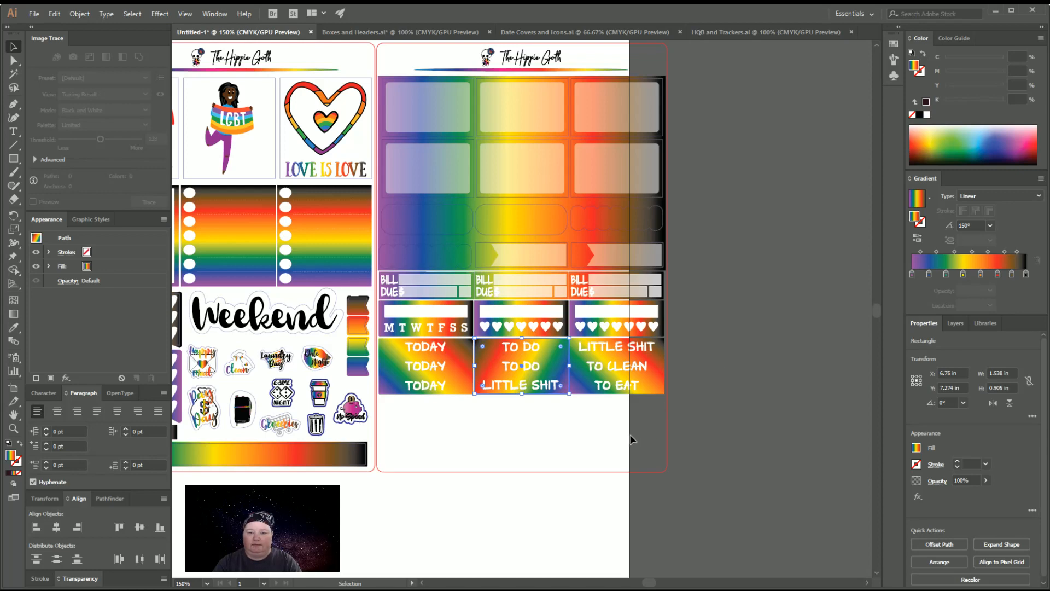
left_click(1007, 258)
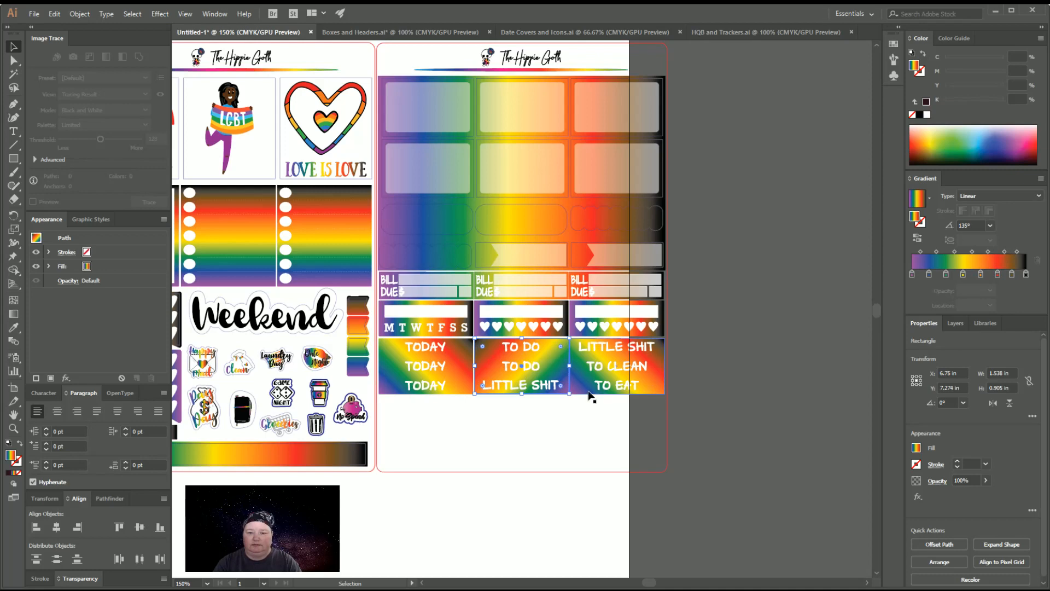
left_click(776, 407)
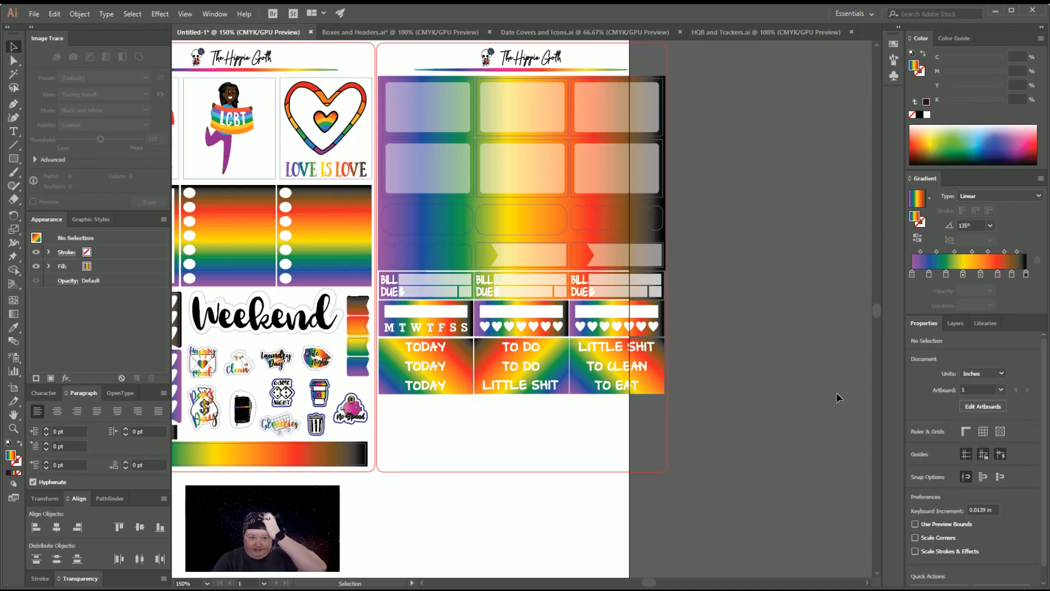
Copy the scalloped Love is Love badge from Boxes and Headers.ai into the Untitled-1 kit and move it below the second sheet
scroll(837, 394, "up", 3)
scroll(835, 393, "down", 2)
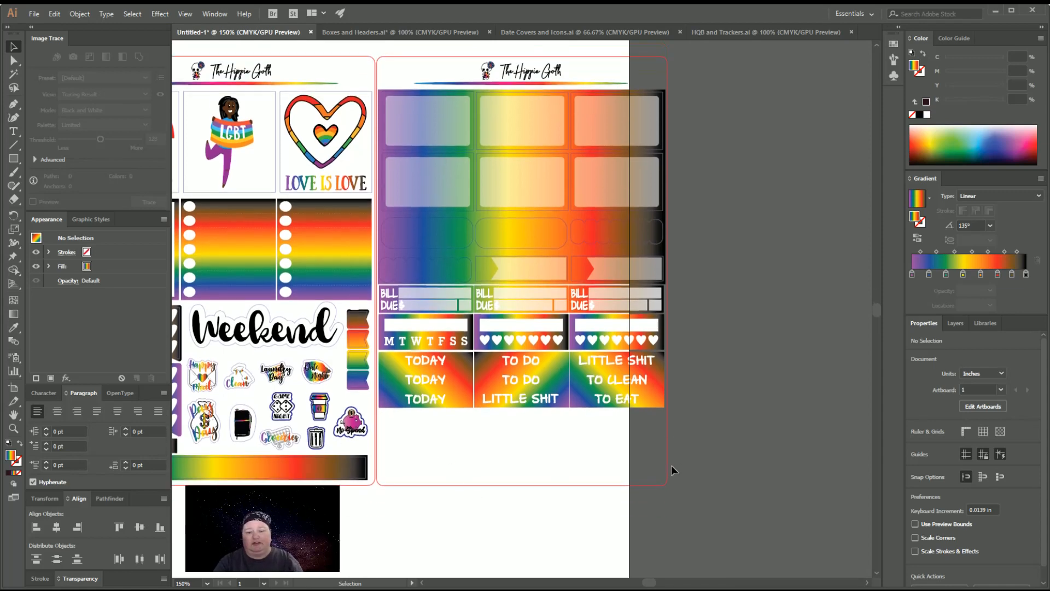
key("ctrl+minus")
scroll(678, 464, "up", 1)
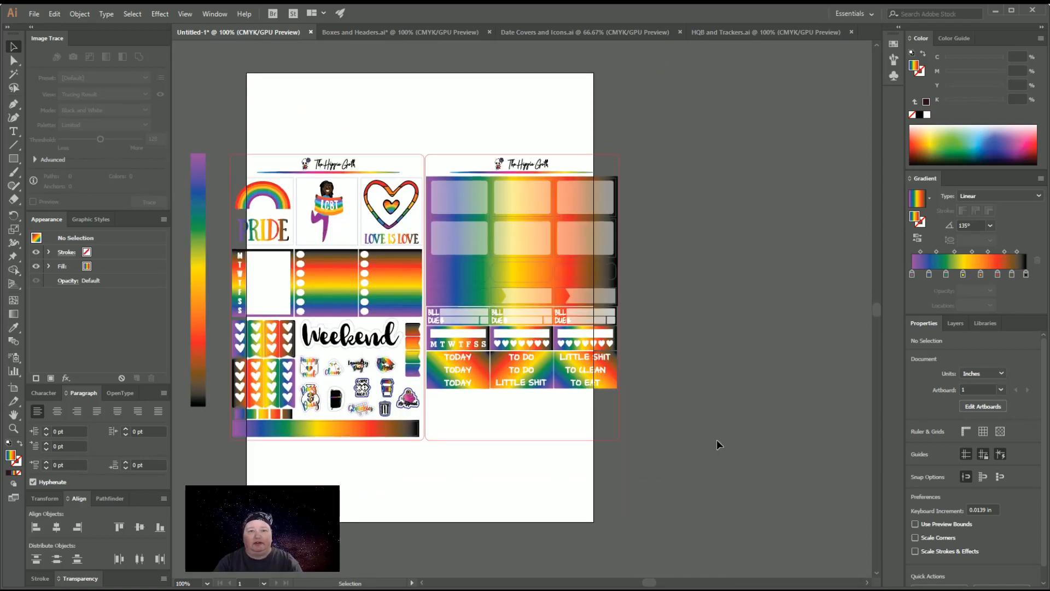
left_click(421, 32)
scroll(741, 317, "down", 5)
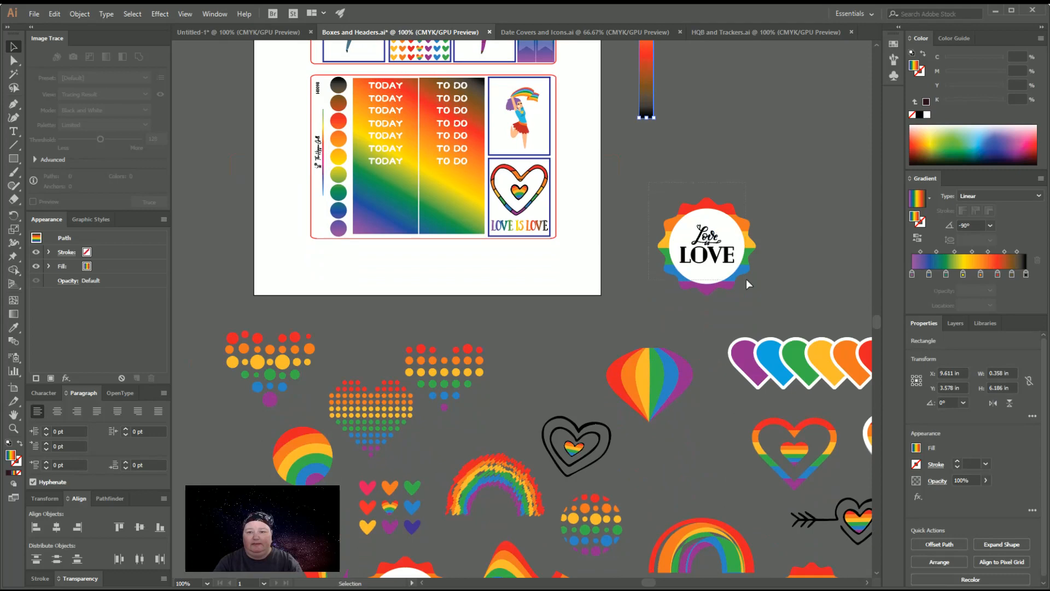
left_click_drag(746, 279, 755, 286)
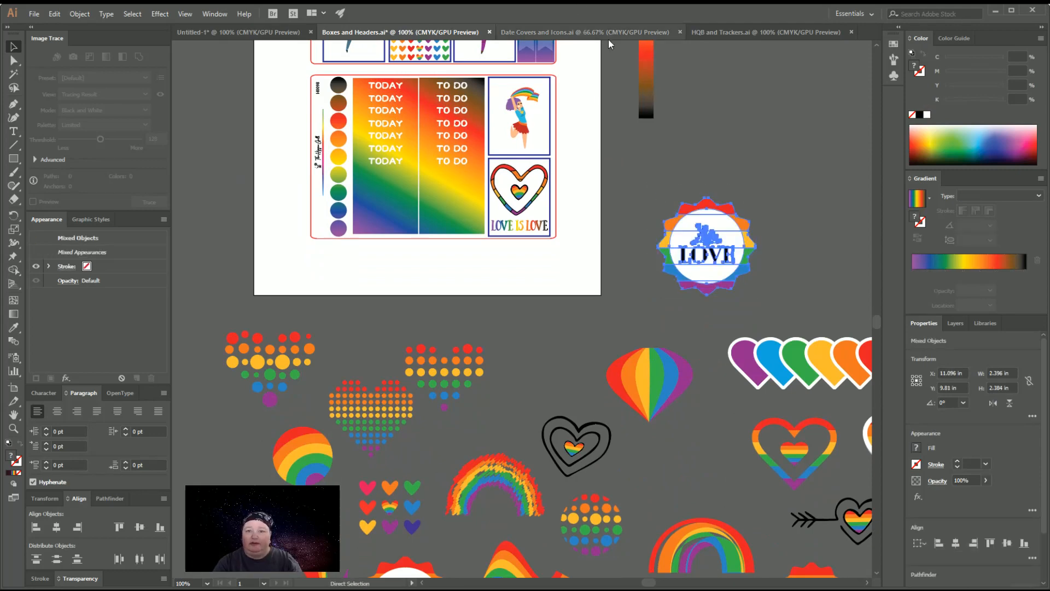
left_click(293, 33)
scroll(734, 316, "down", 2)
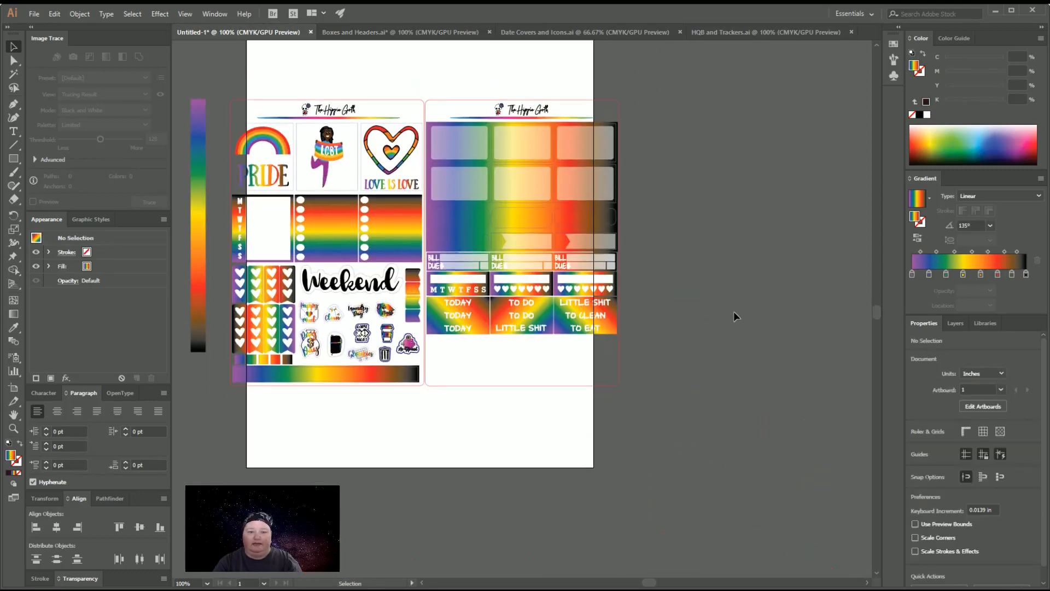
key("ctrl+v")
left_click_drag(535, 308, 508, 443)
Scale the badge proportionally to a width of 0.7 in and place it in the blank strip beneath the Today headers
left_click(1029, 381)
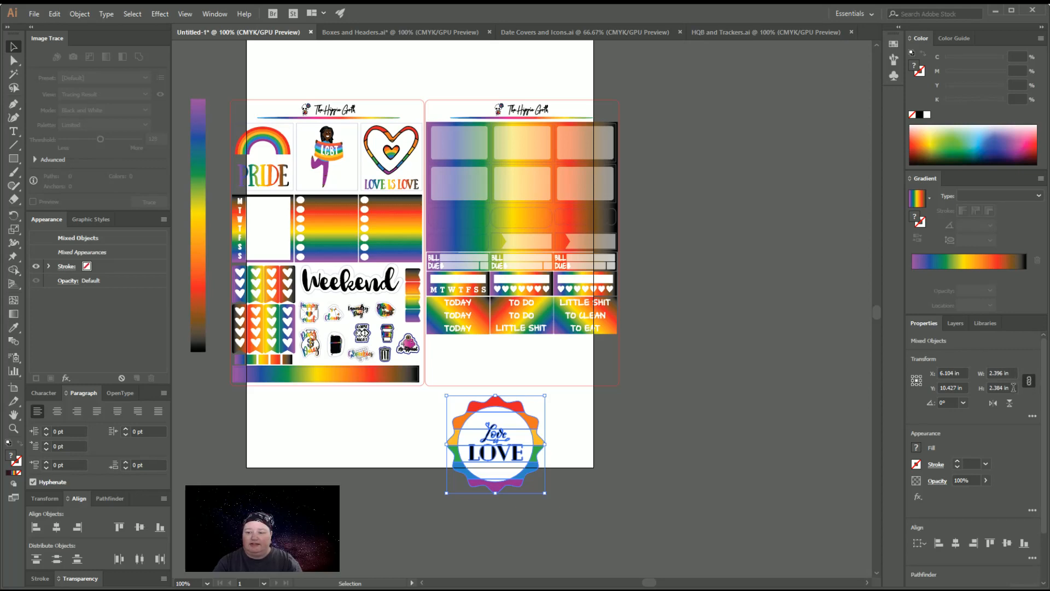
left_click(1013, 373)
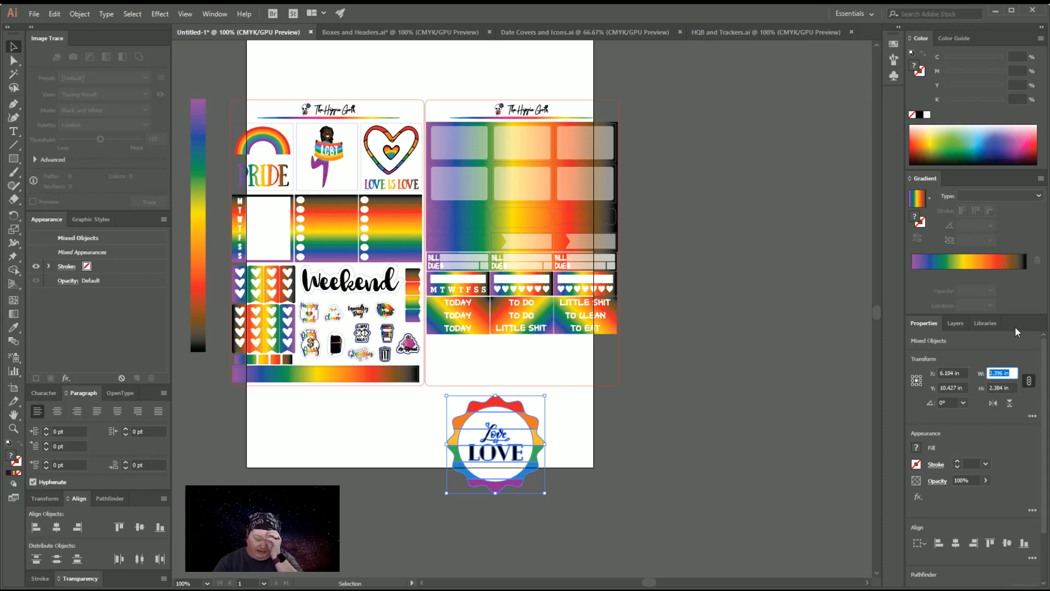
type("0.8")
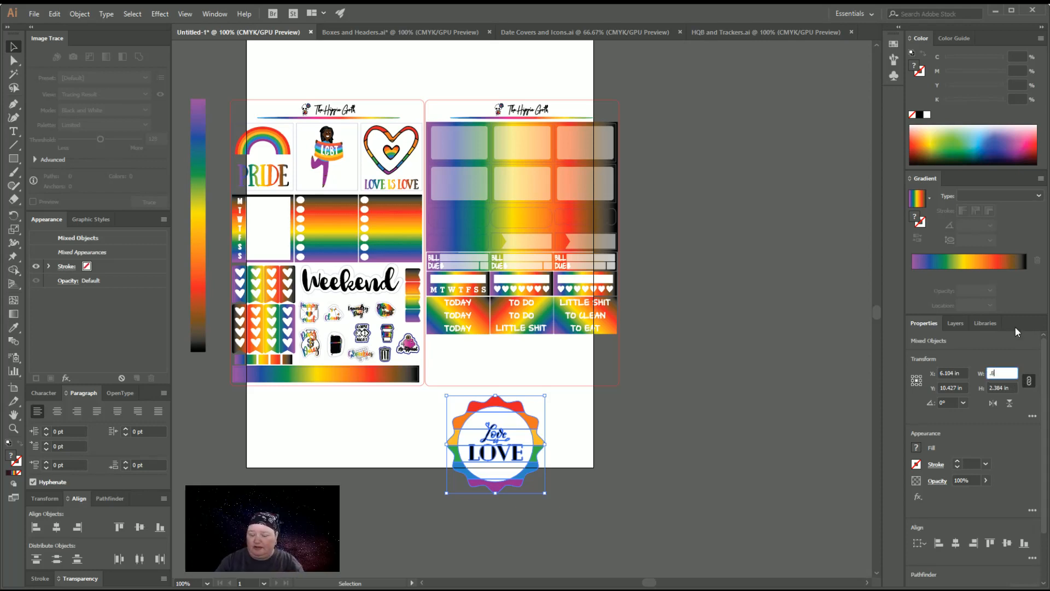
key("Return")
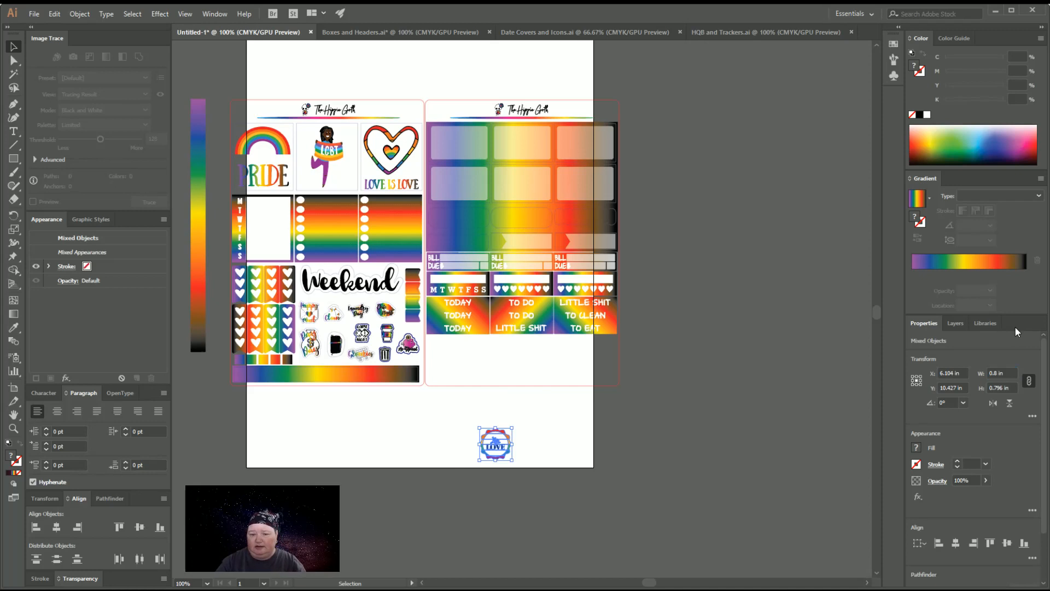
left_click(1005, 372)
type("0.7")
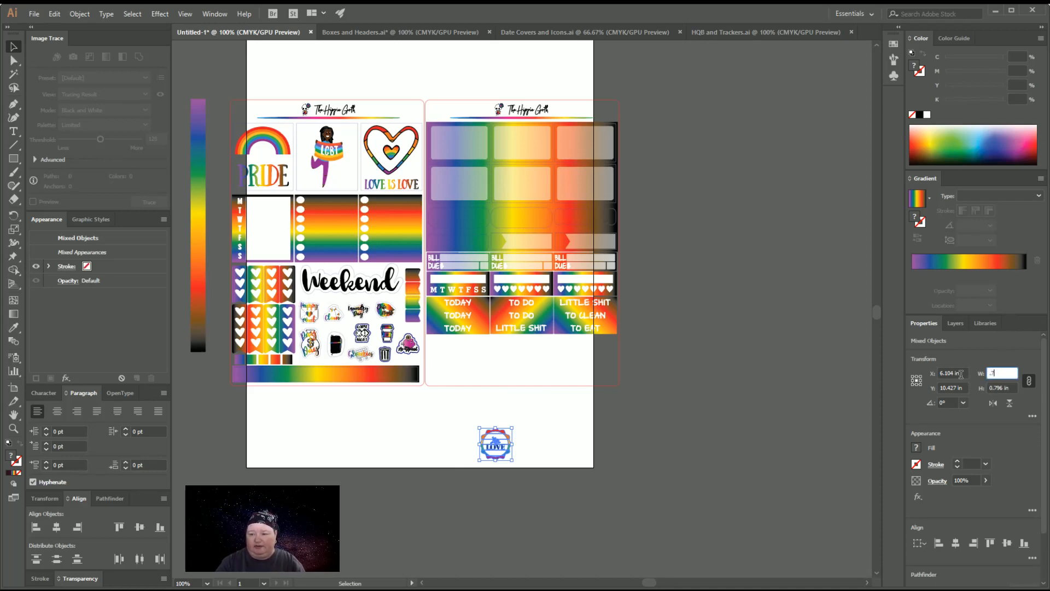
key("Return")
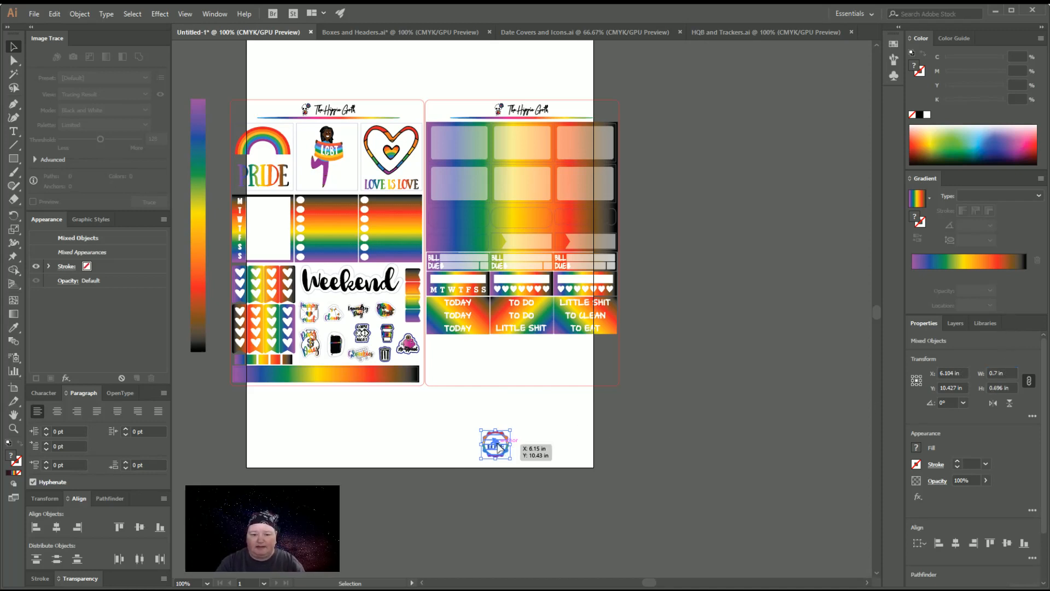
left_click_drag(500, 444, 450, 364)
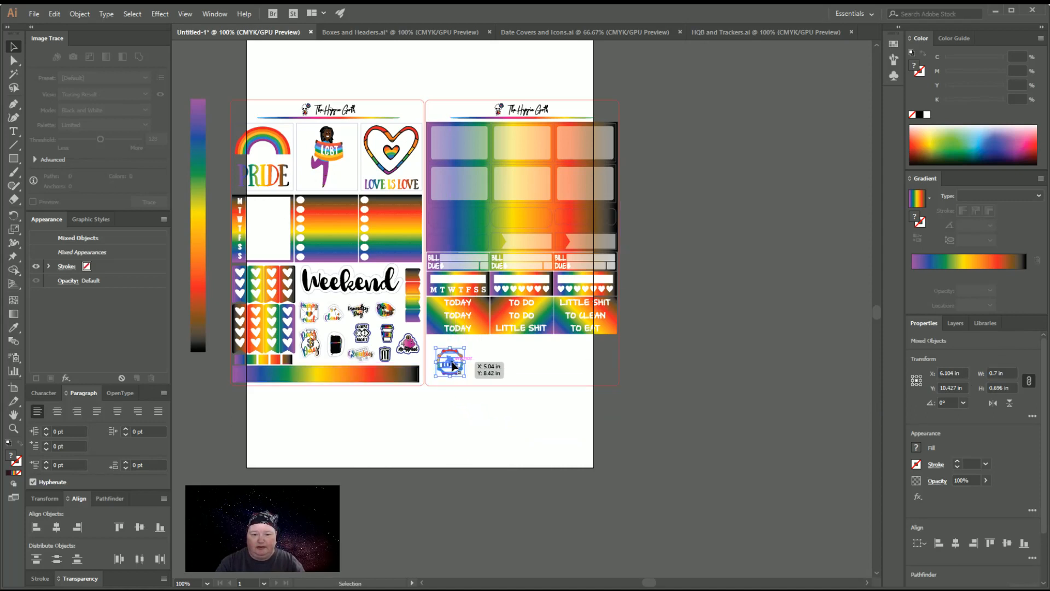
left_click(540, 429)
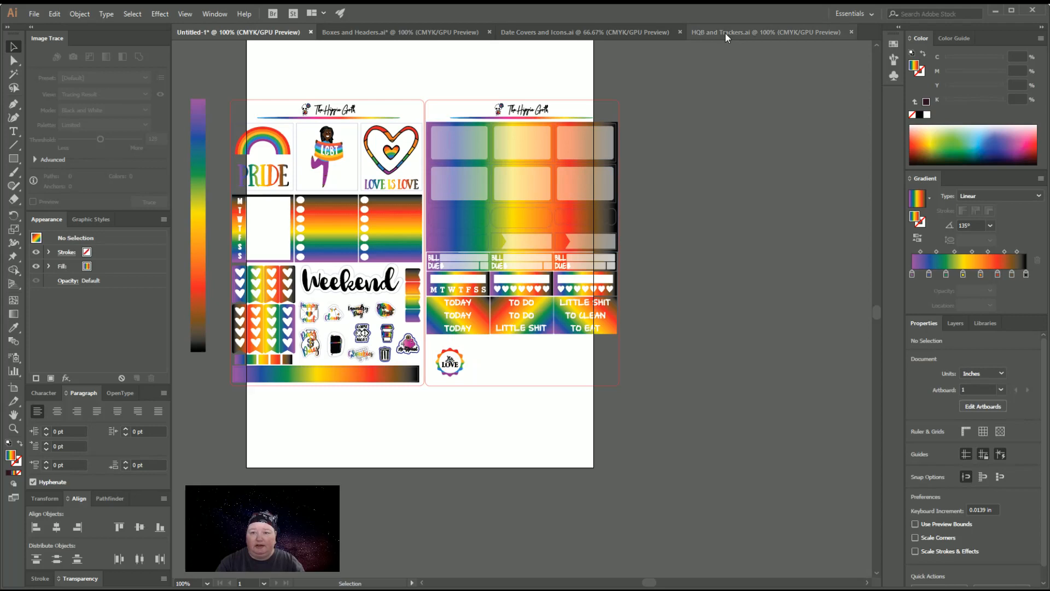
Copy the rainbow heart with an arrow from Boxes and Headers.ai into the Untitled-1 kit, placing it below the second sheet
left_click(350, 34)
scroll(662, 355, "down", 5)
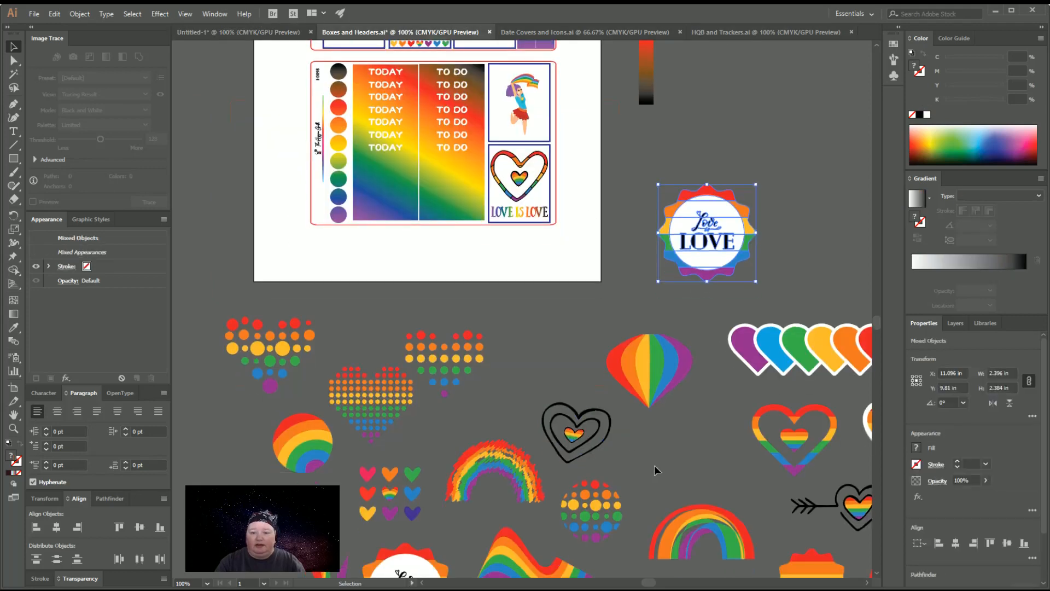
key("ctrl+minus")
key("ctrl+minus")
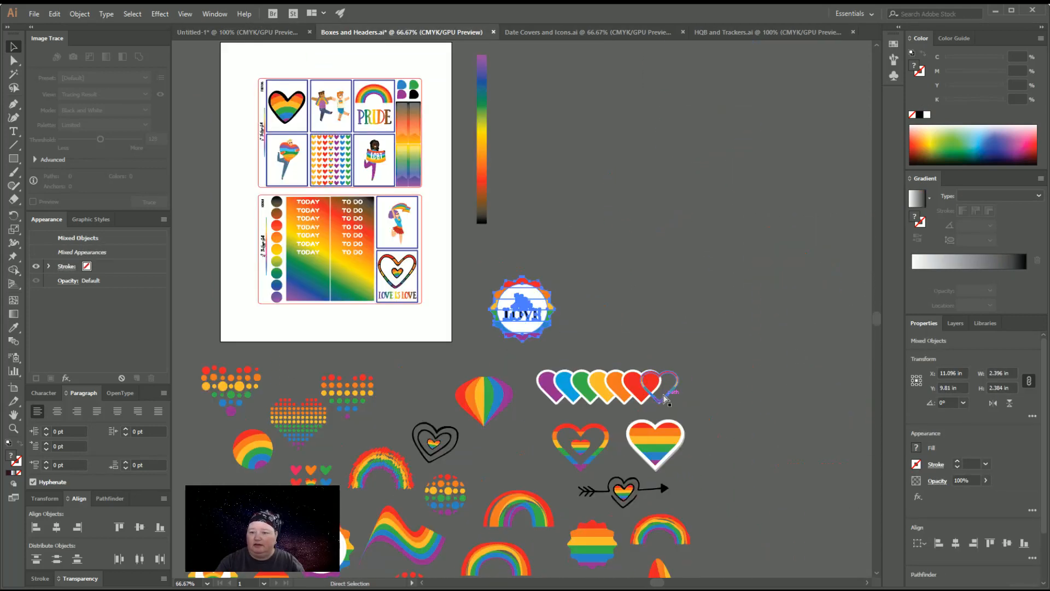
scroll(664, 405, "down", 3)
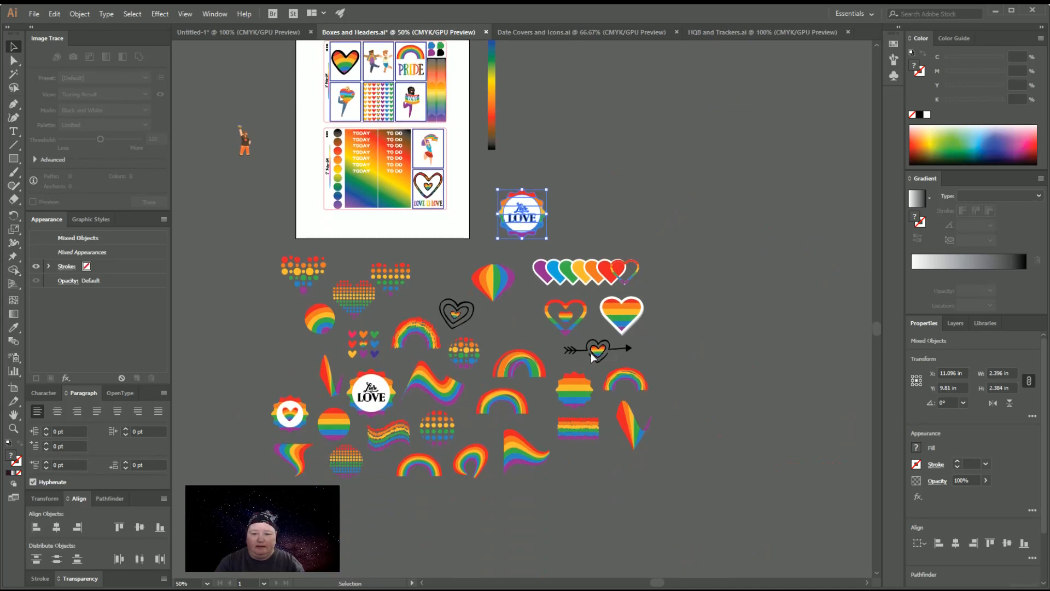
key("a")
left_click(574, 351)
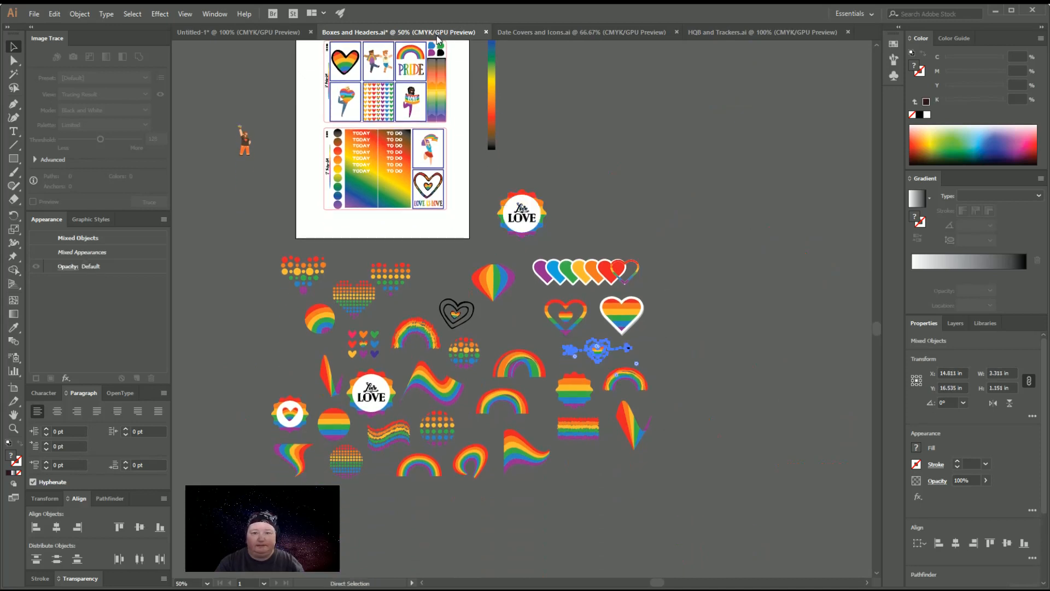
left_click(210, 32)
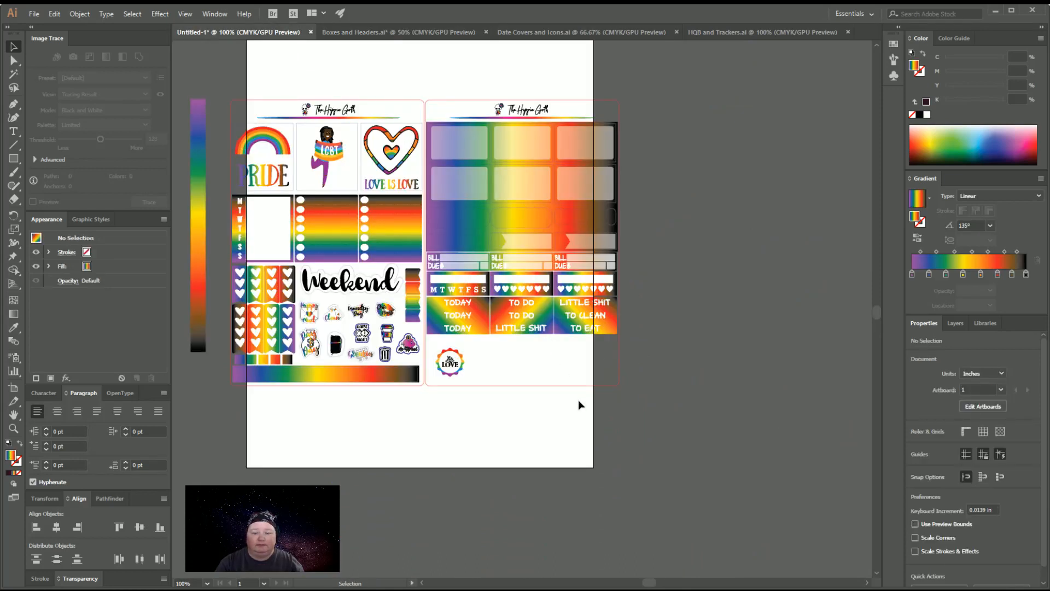
key("ctrl+v")
key("v")
left_click_drag(522, 309, 533, 430)
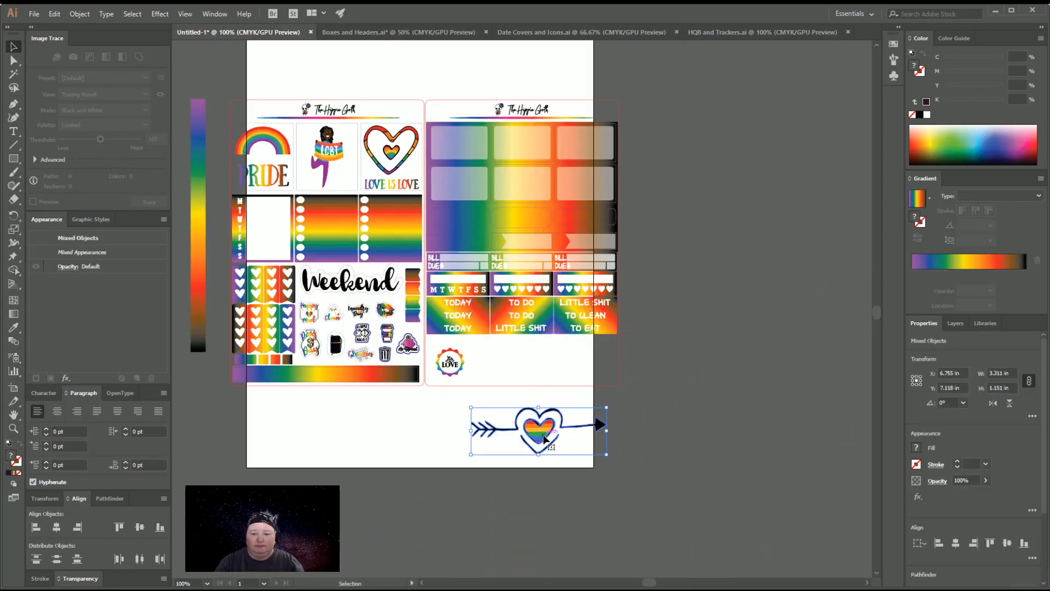
Set the arrow heart's width to 0.7 in and place it beside the Love is Love badge
double_click(1006, 373)
type("0.7")
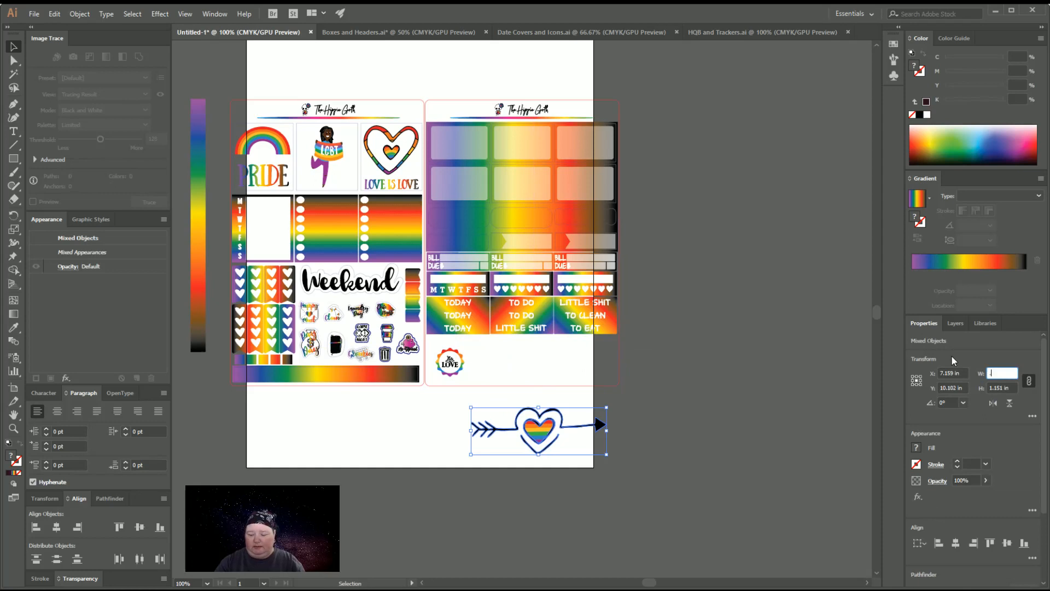
key("Return")
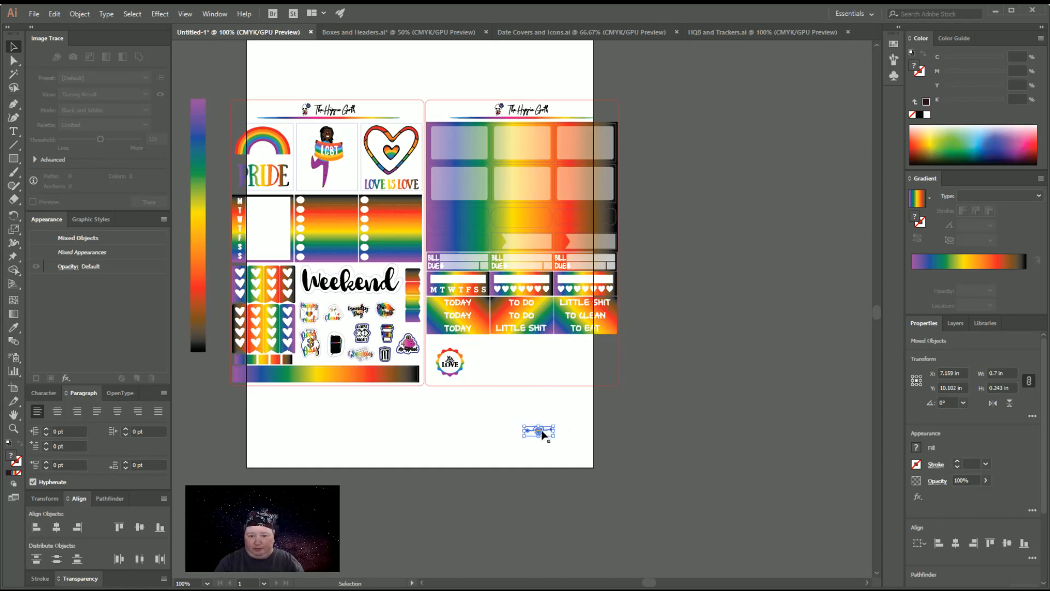
left_click_drag(541, 431, 500, 359)
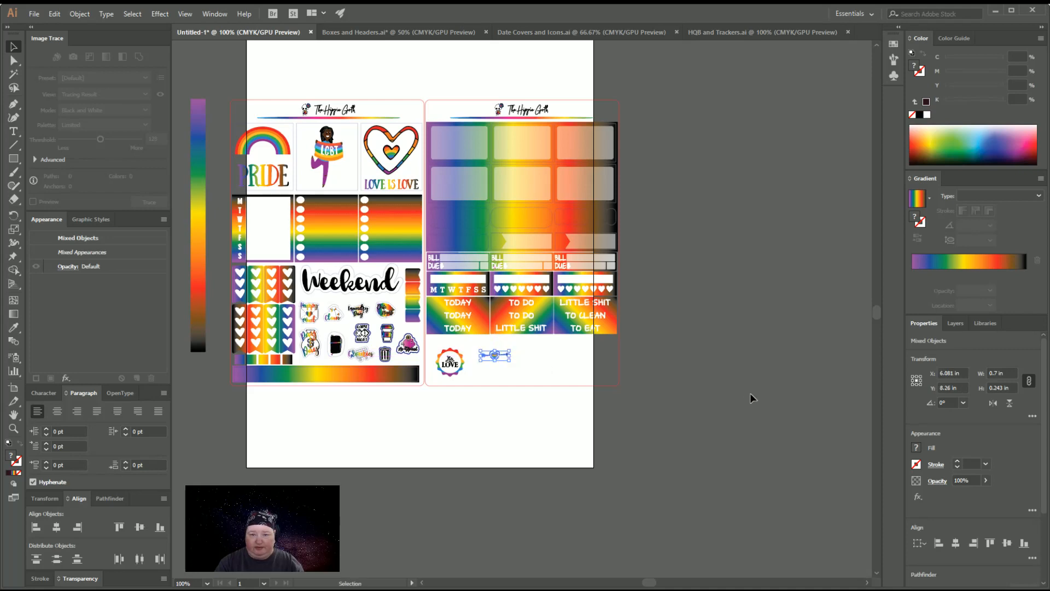
Copy the large-dot rainbow heart from Boxes and Headers.ai into the Untitled-1 kit, placing it below the second sheet
left_click(390, 31)
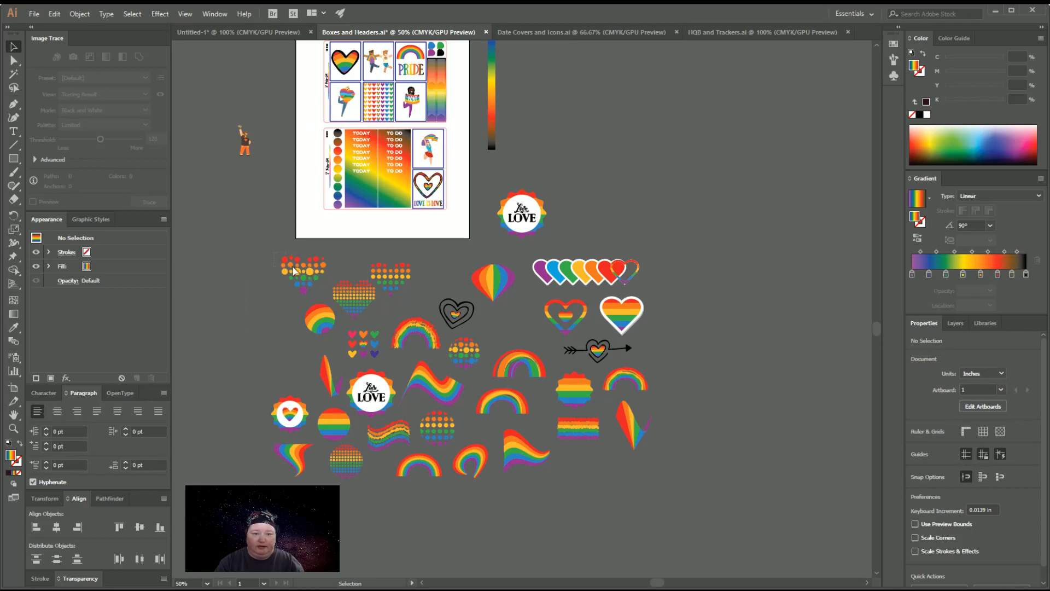
left_click(326, 294)
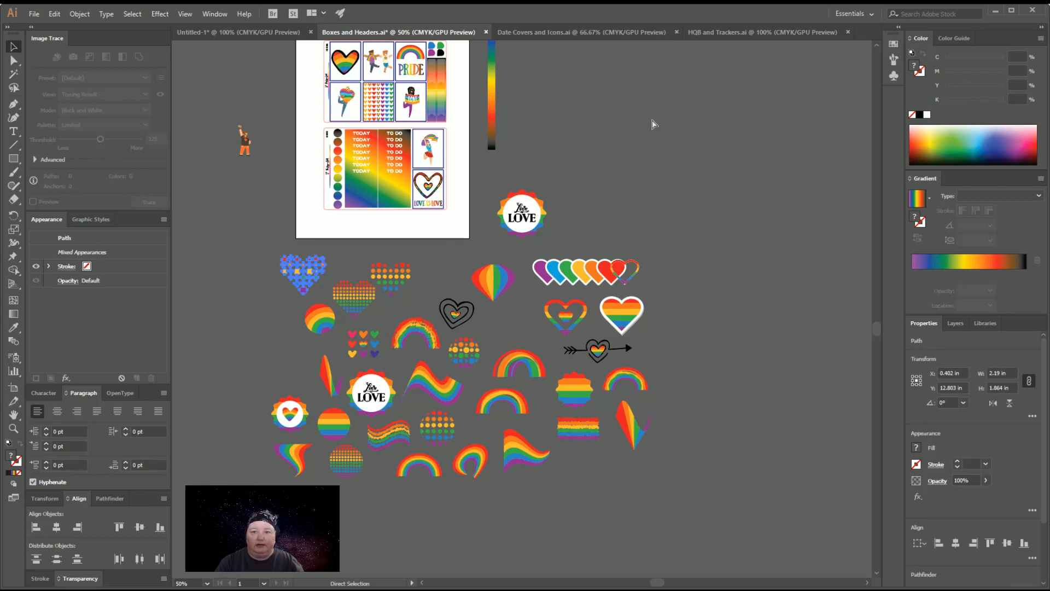
left_click(237, 31)
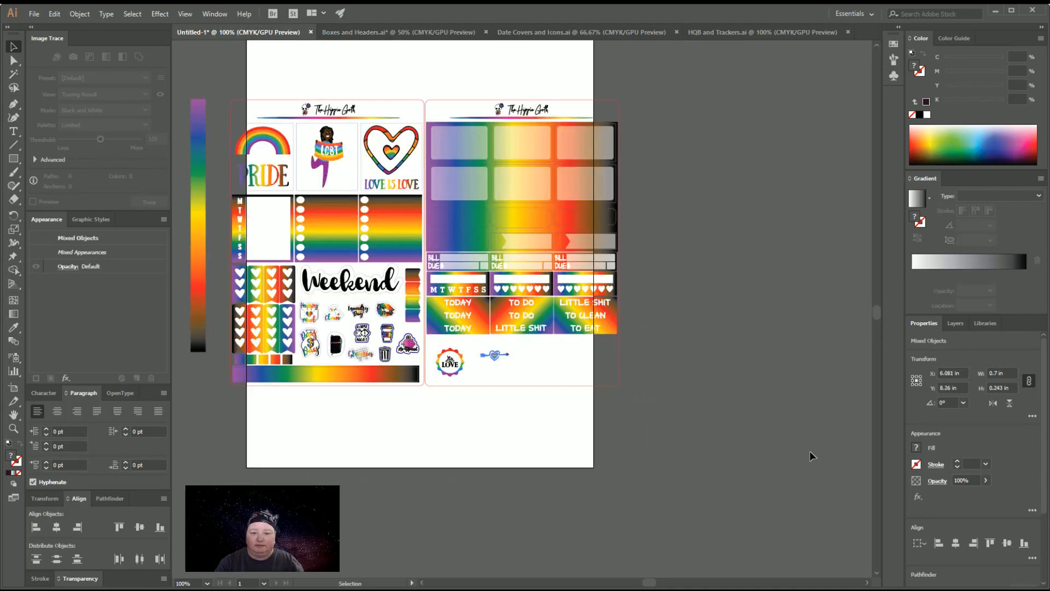
key("ctrl+v")
left_click_drag(541, 311, 540, 450)
Set the dotted heart's width to 0.7 in and place it beside the arrow heart in the bottom row
left_click(1009, 373)
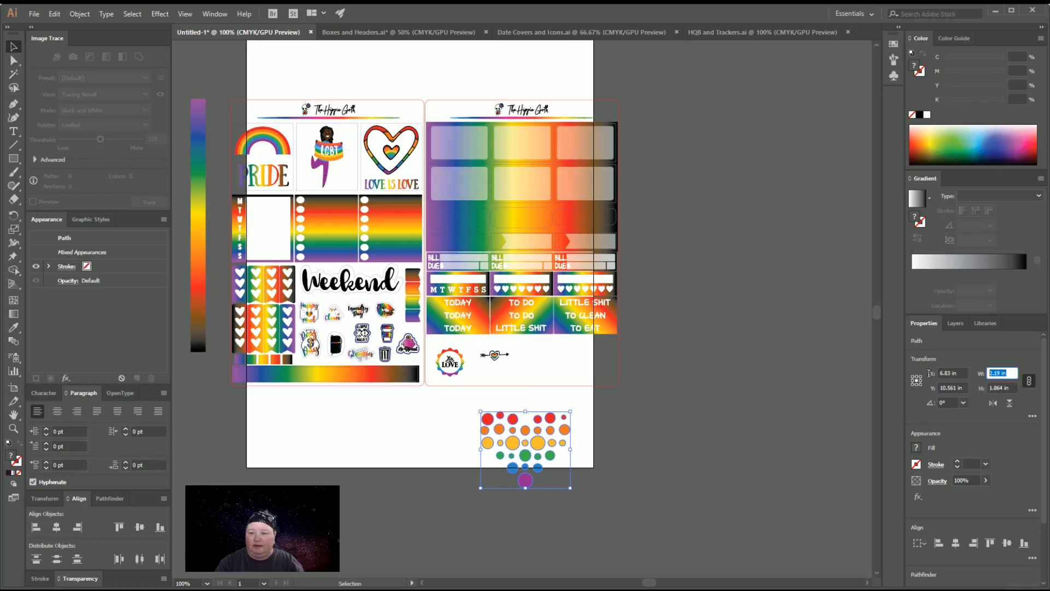
type("0.7")
key("Return")
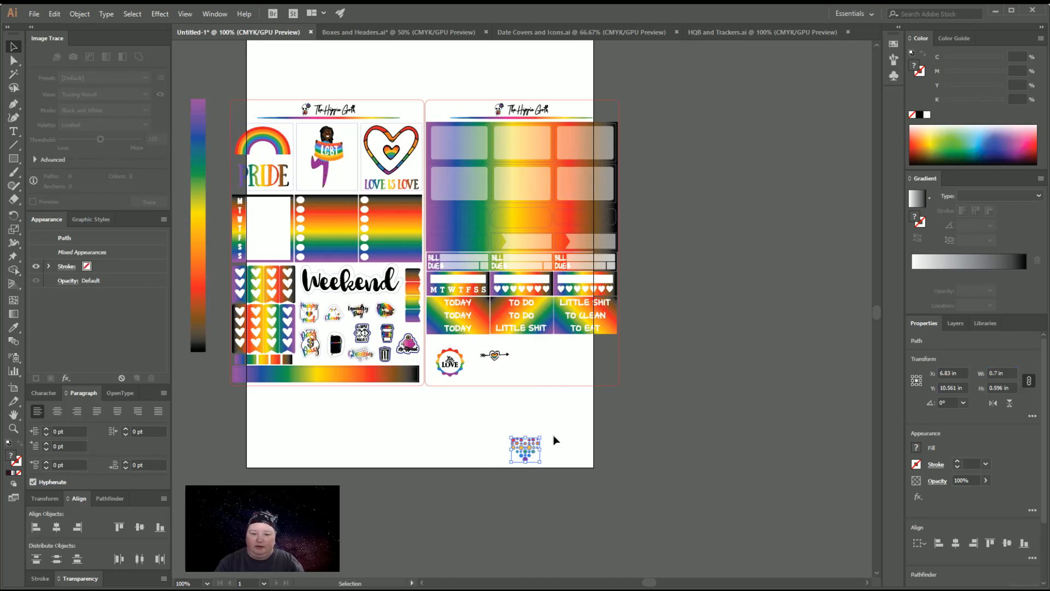
left_click_drag(525, 447, 539, 362)
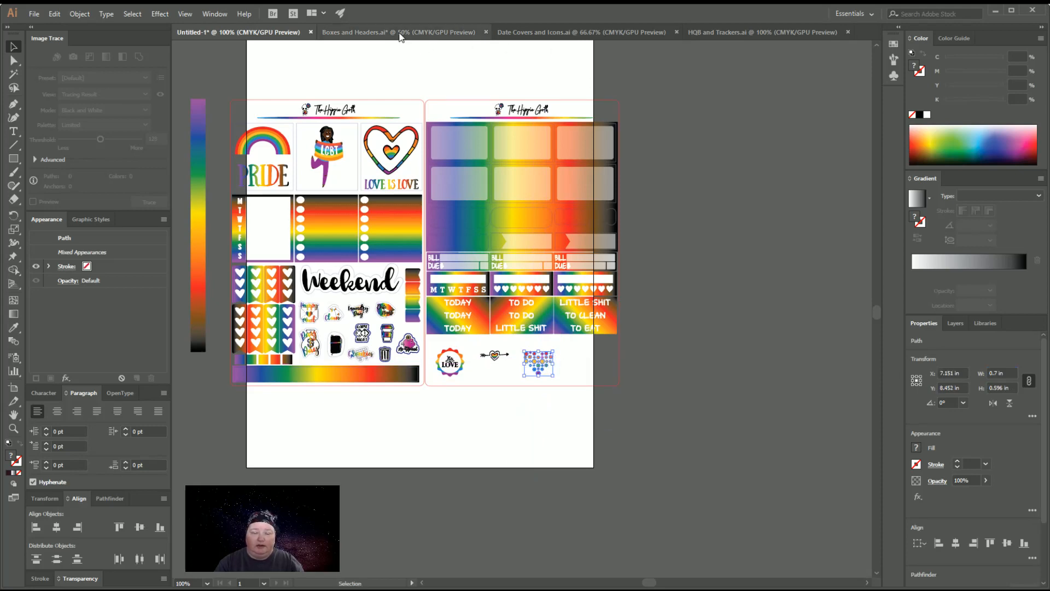
Copy the girl waving a rainbow flag from Boxes and Headers.ai to the end of the kit's bottom sticker row in Untitled-1
left_click(399, 33)
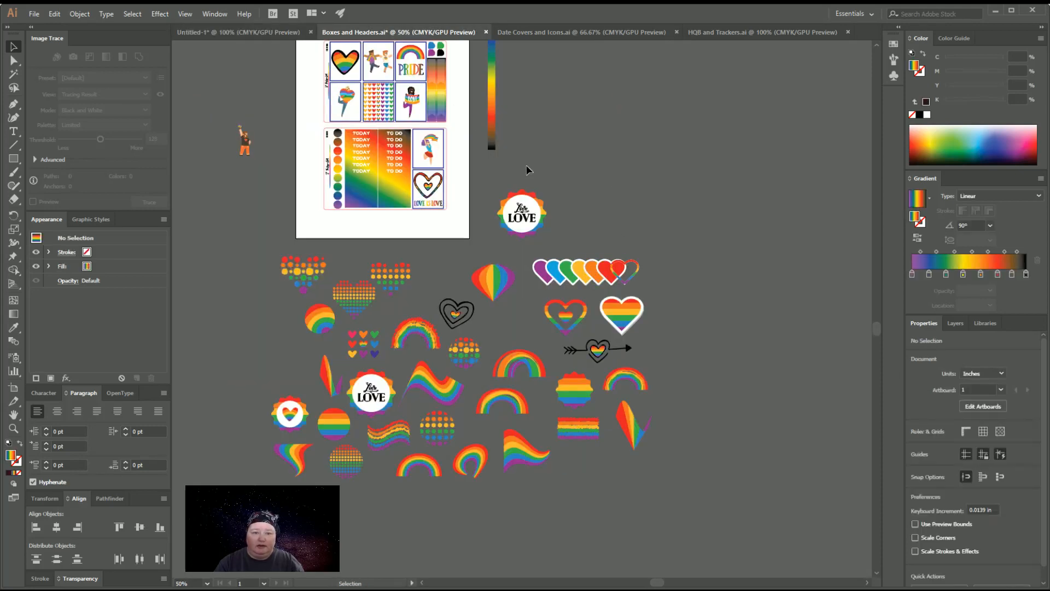
left_click(434, 158)
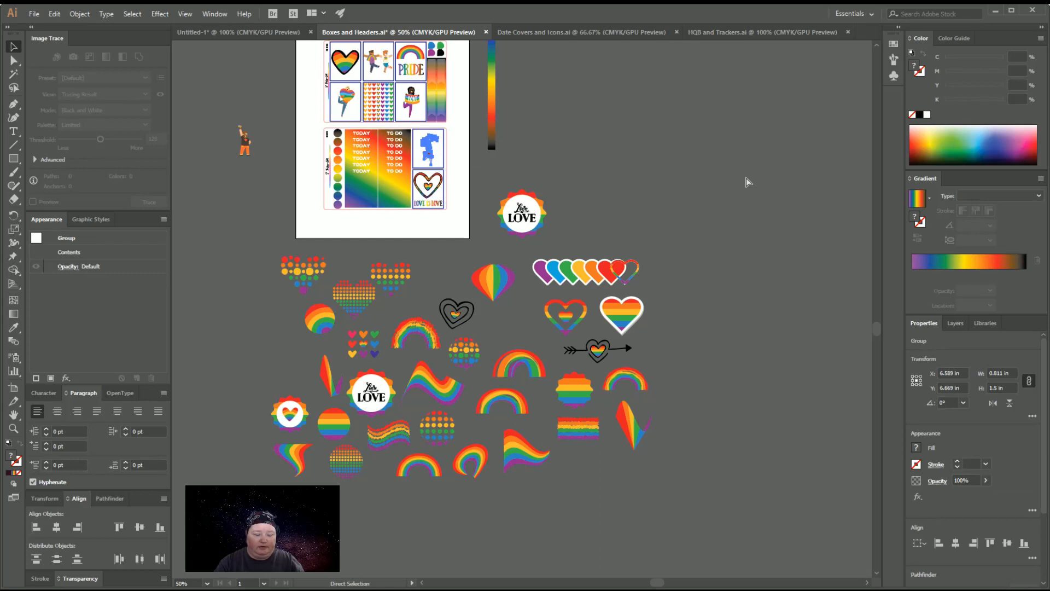
left_click(287, 33)
key("ctrl+v")
left_click_drag(521, 321, 594, 380)
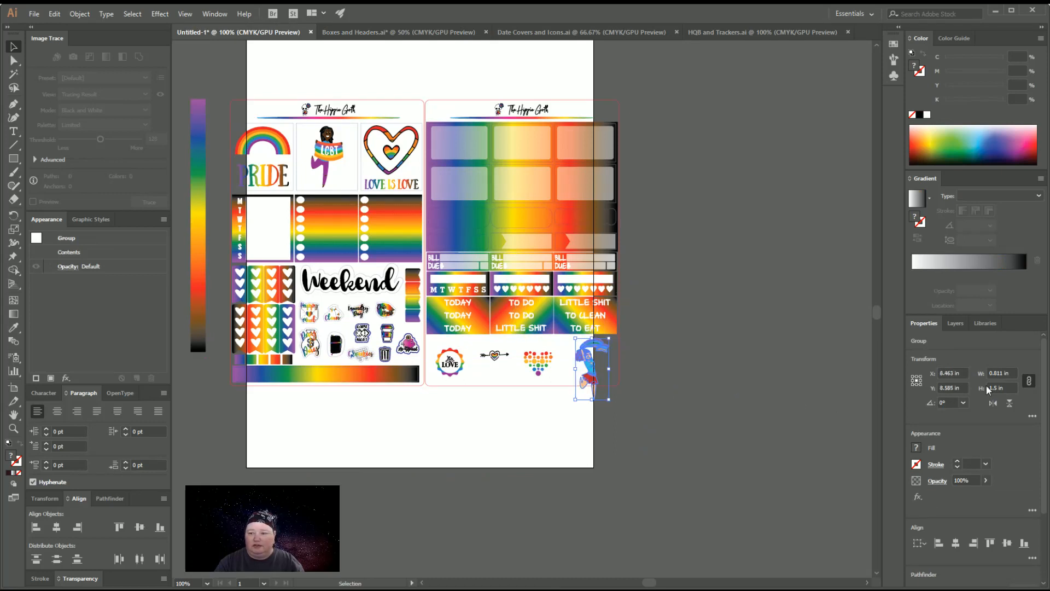
Scale the flag-waving girl proportionally to a height of 0.7 in and move her up into the bottom sticker row
left_click(1011, 372)
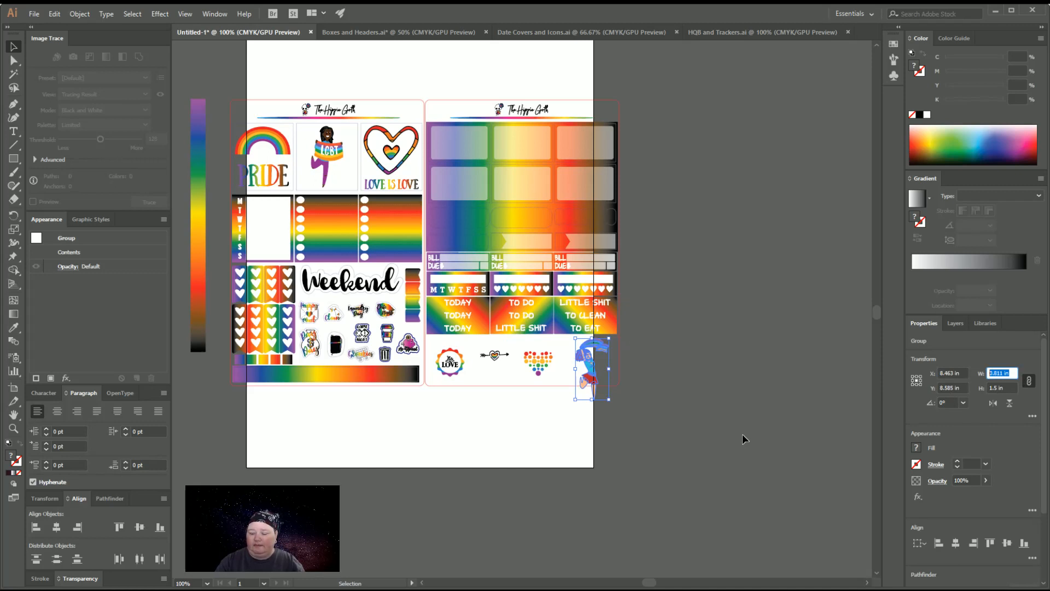
type("0.5")
key("Return")
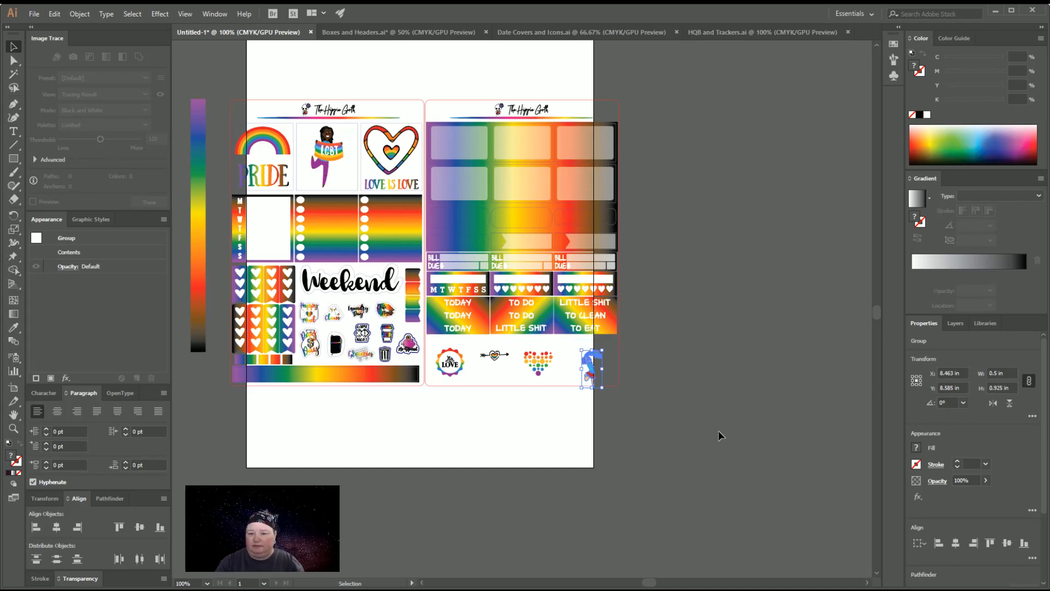
left_click_drag(593, 372, 594, 366)
left_click(1015, 388)
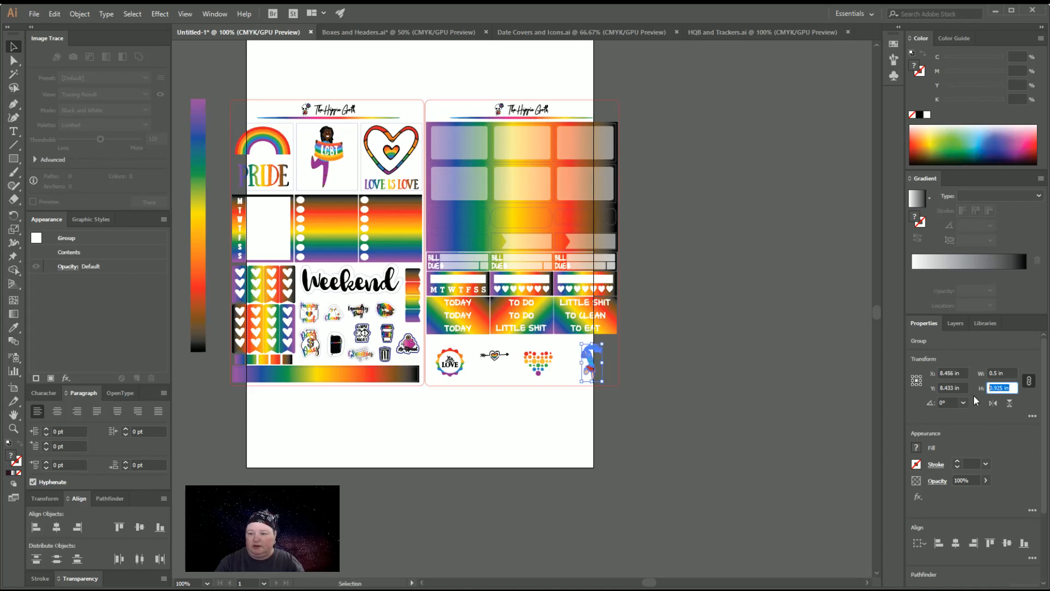
key("BackSpace")
type(".7")
key("Return")
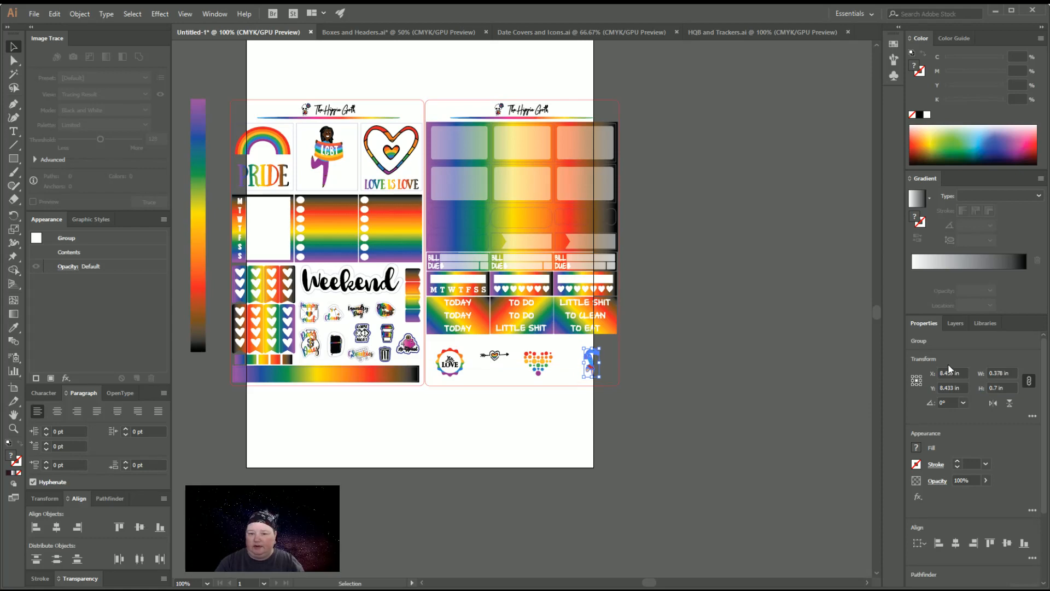
Nudge the flag-waving girl left and slightly up so she stands close beside the dotted heart in the bottom sticker row
left_click(698, 427)
left_click(593, 369)
key("Left")
key("Left")
key("Left")
key("Left")
key("Left")
key("Left")
key("Left")
key("Left")
key("Left")
key("Left")
key("Left")
key("Left")
key("Left")
key("Left")
key("Left")
key("Left")
key("Left")
key("Left")
key("Left")
key("Left")
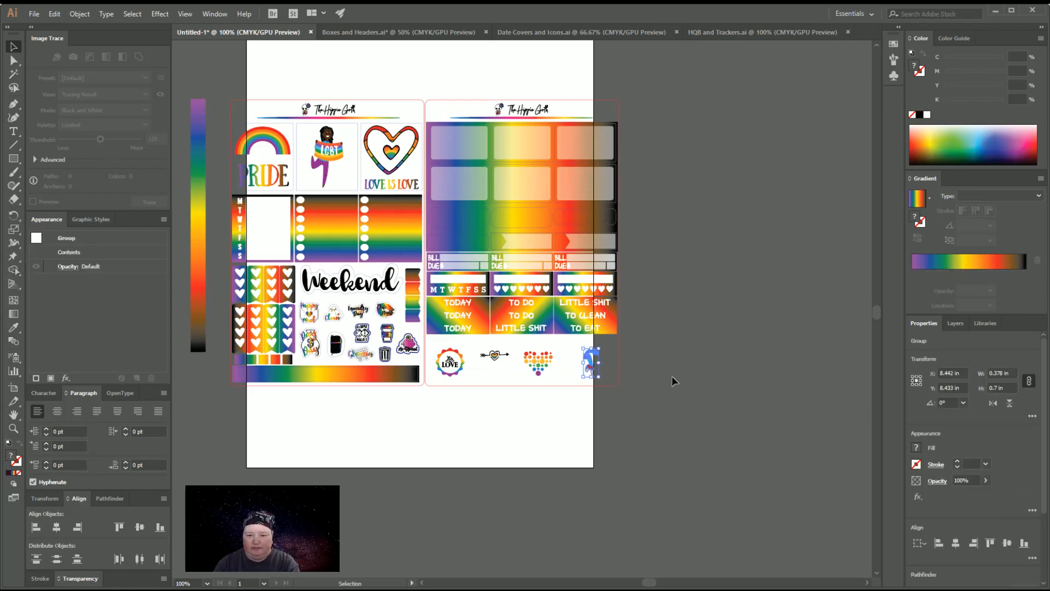
key("Up")
key("Up")
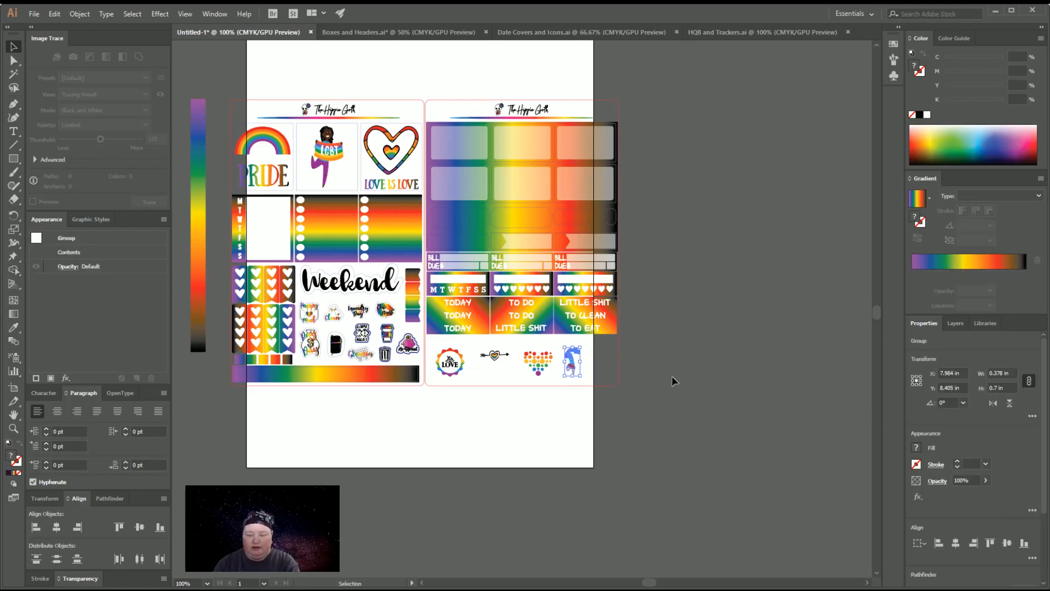
key("Left")
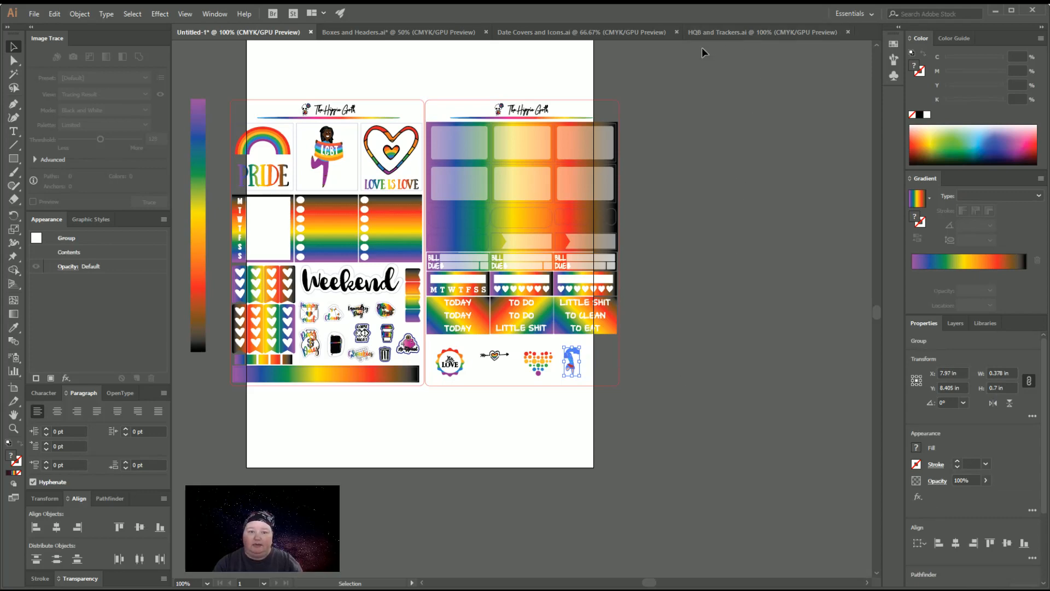
Copy the dancing couple from the header box in Boxes and Headers.ai into the Untitled-1 kit, placing it beside the artboard
left_click(442, 34)
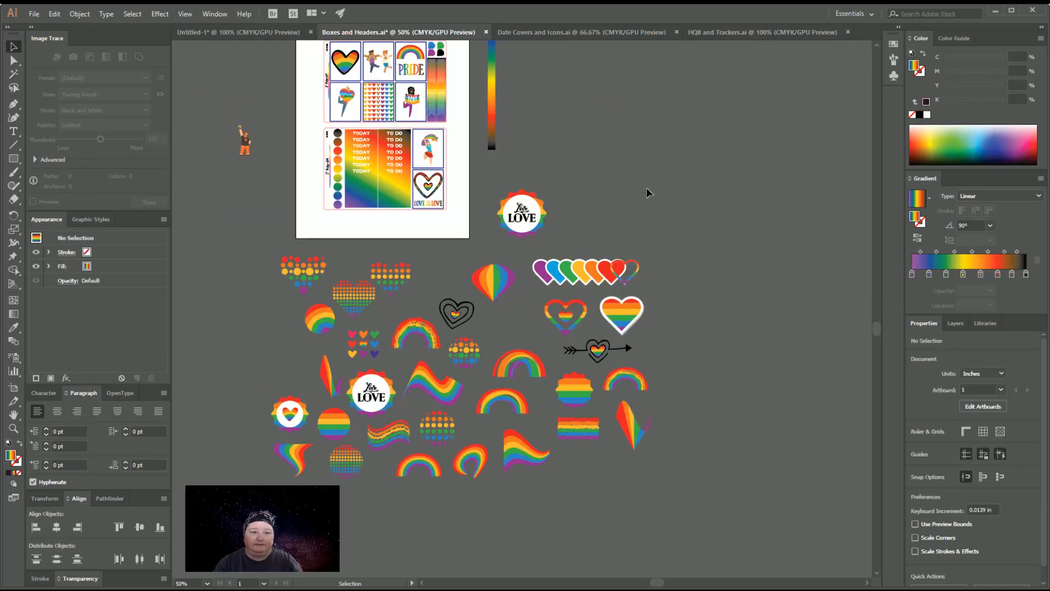
scroll(648, 191, "up", 3)
left_click(392, 119)
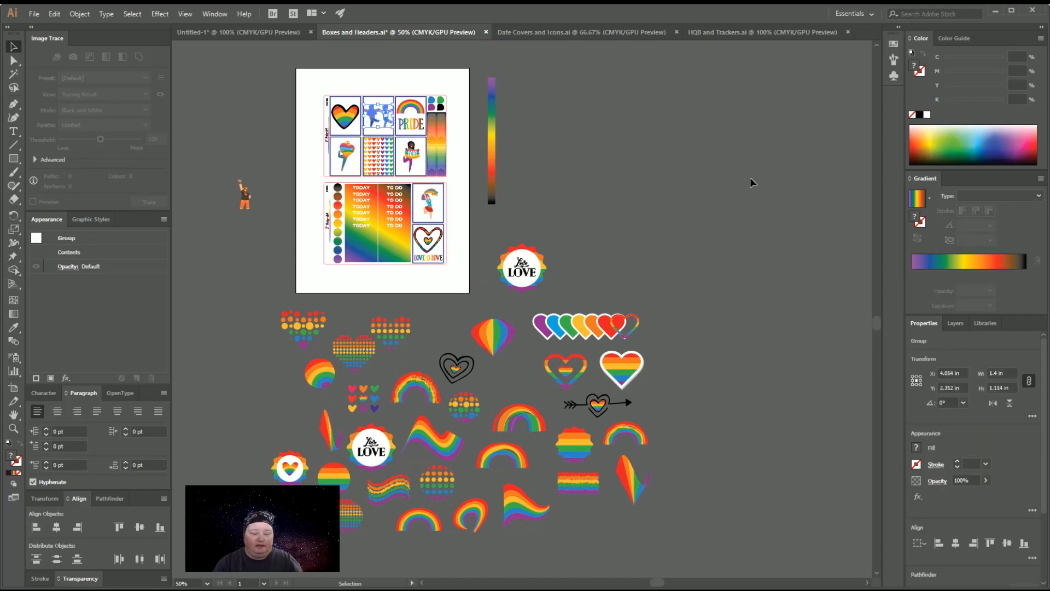
left_click(238, 32)
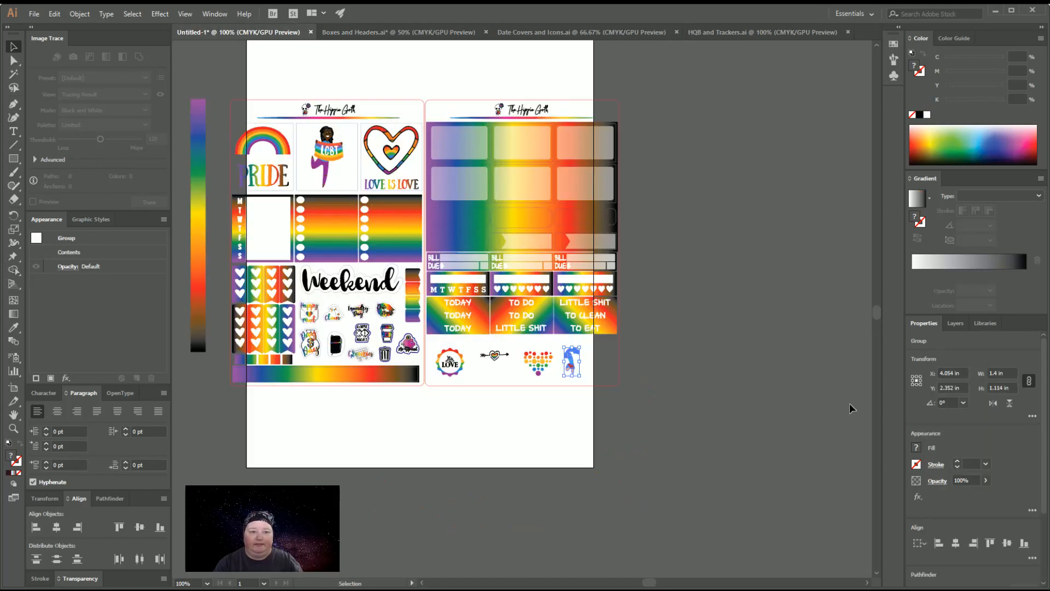
scroll(849, 402, "down", 2)
left_click_drag(535, 300, 719, 387)
Scale the dancing couple proportionally to a height of 0.7 in
left_click_drag(1013, 388, 976, 393)
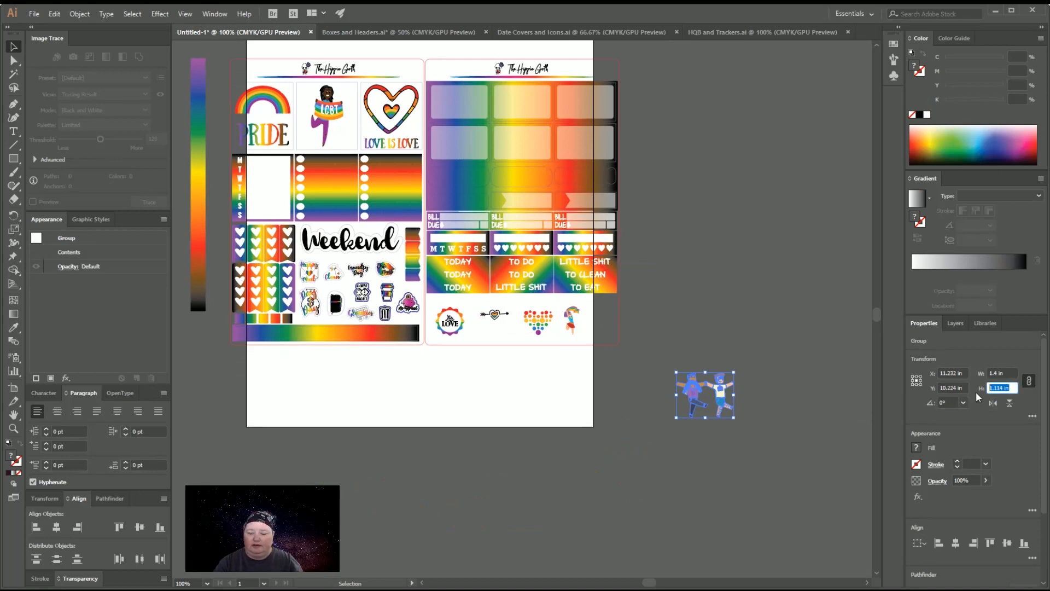
type(".7")
key("Return")
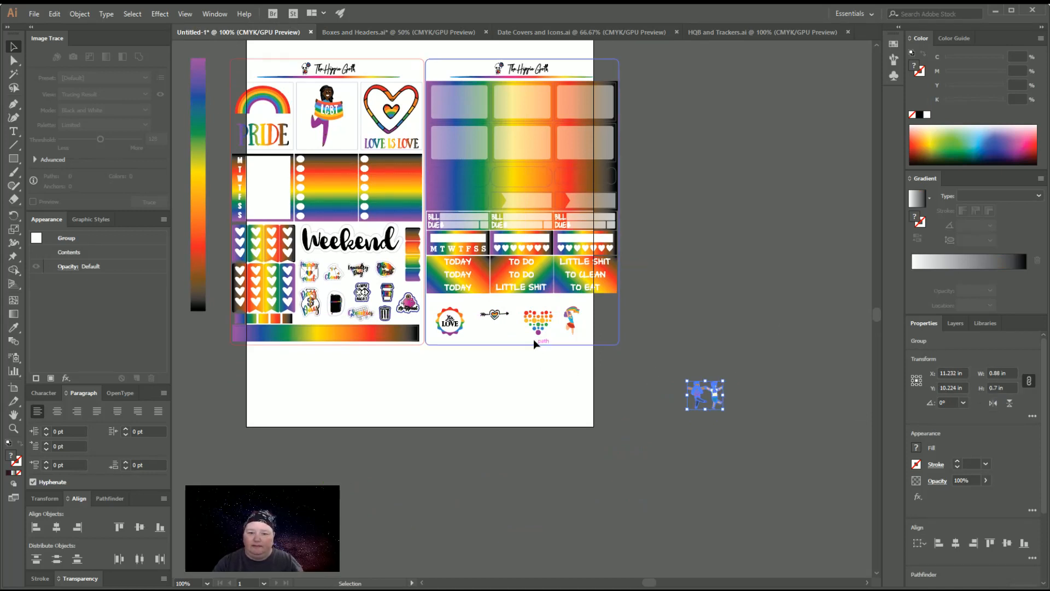
Place the dancing couple between the love badge and the dotted heart, moving the arrow heart to the right end of the bottom row
left_click_drag(518, 314, 594, 305)
key("v")
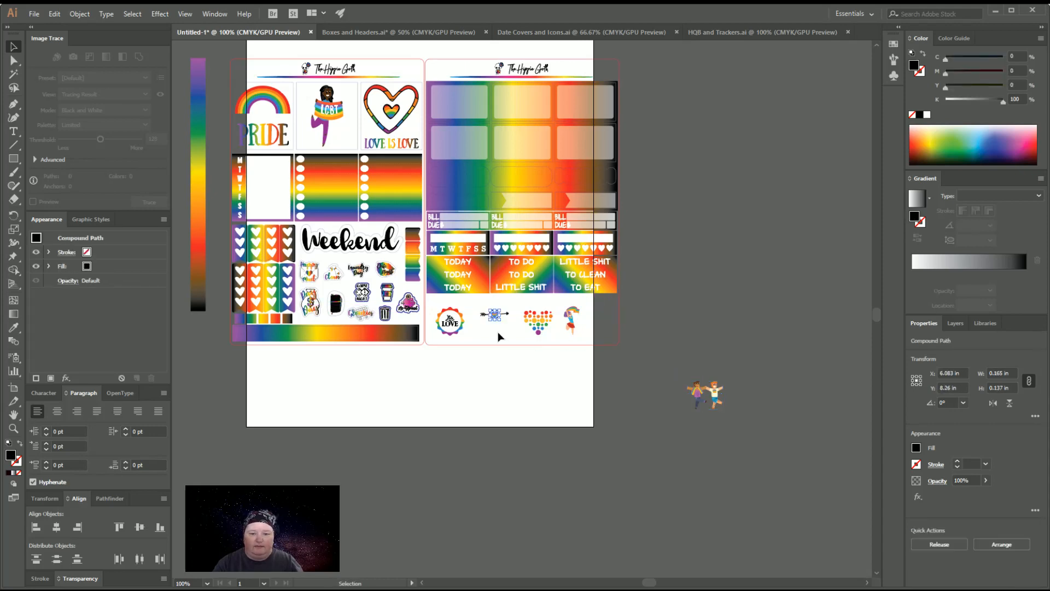
left_click(502, 334)
left_click(481, 313)
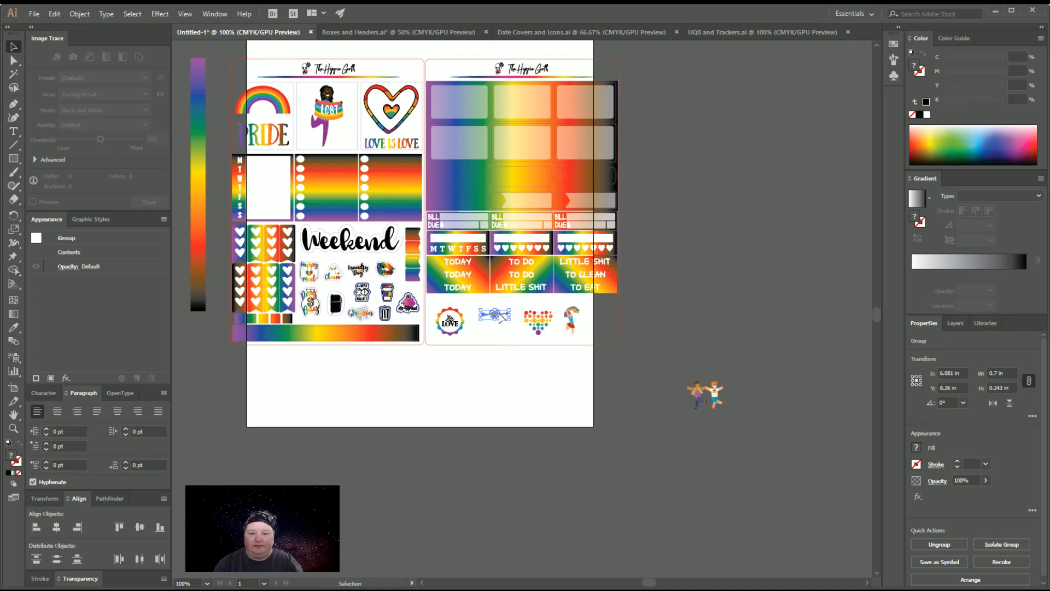
left_click_drag(500, 318, 545, 368)
left_click_drag(700, 398, 489, 320)
left_click(610, 366)
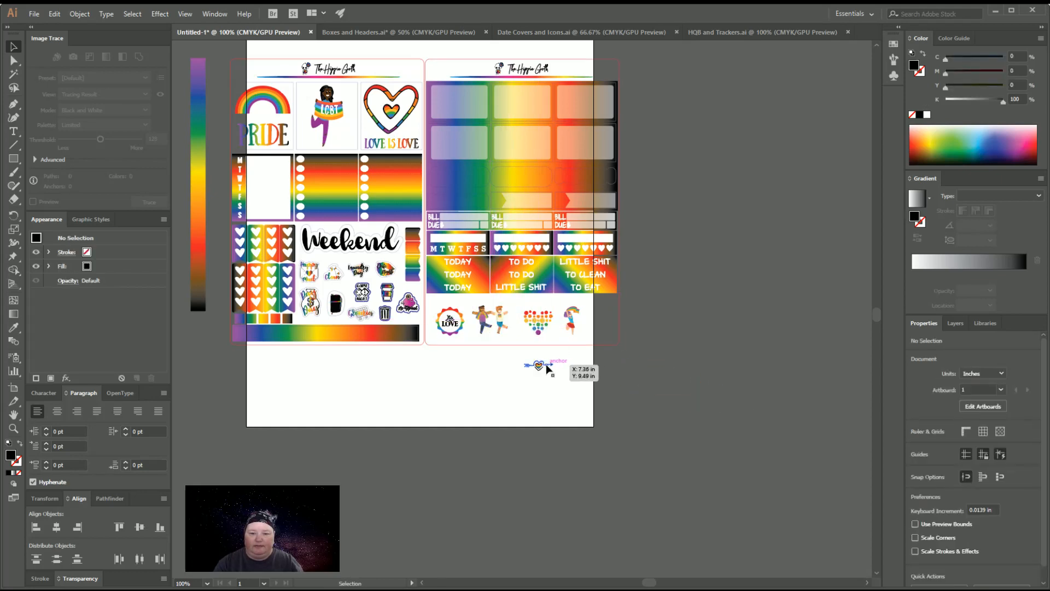
left_click_drag(545, 365, 605, 319)
left_click(560, 404)
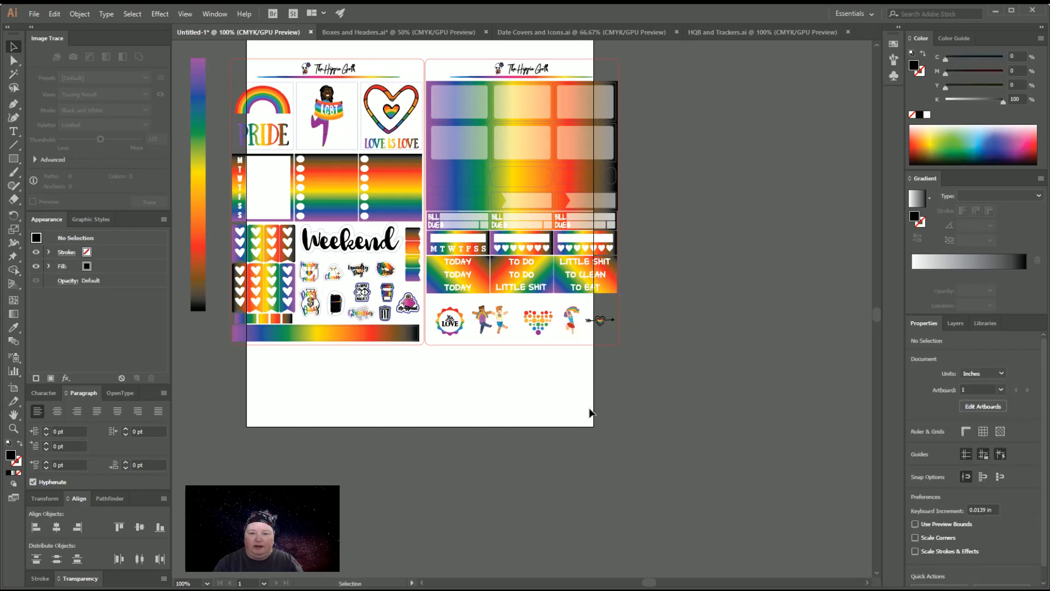
Delete the vertical rainbow gradient reference bar beside the first sticker sheet
scroll(590, 413, "up", 3)
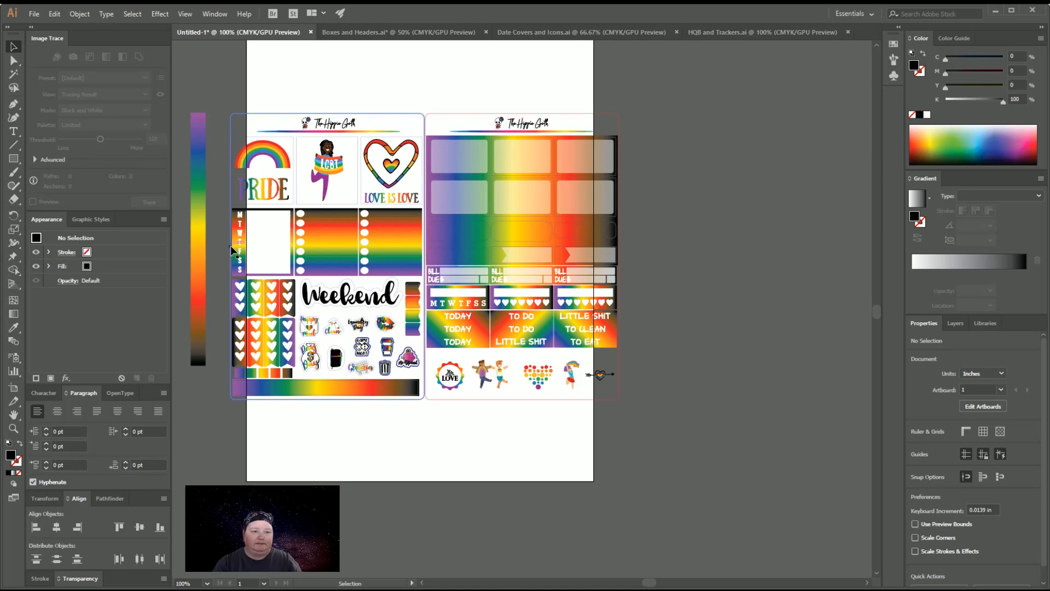
left_click(199, 257)
key("Delete")
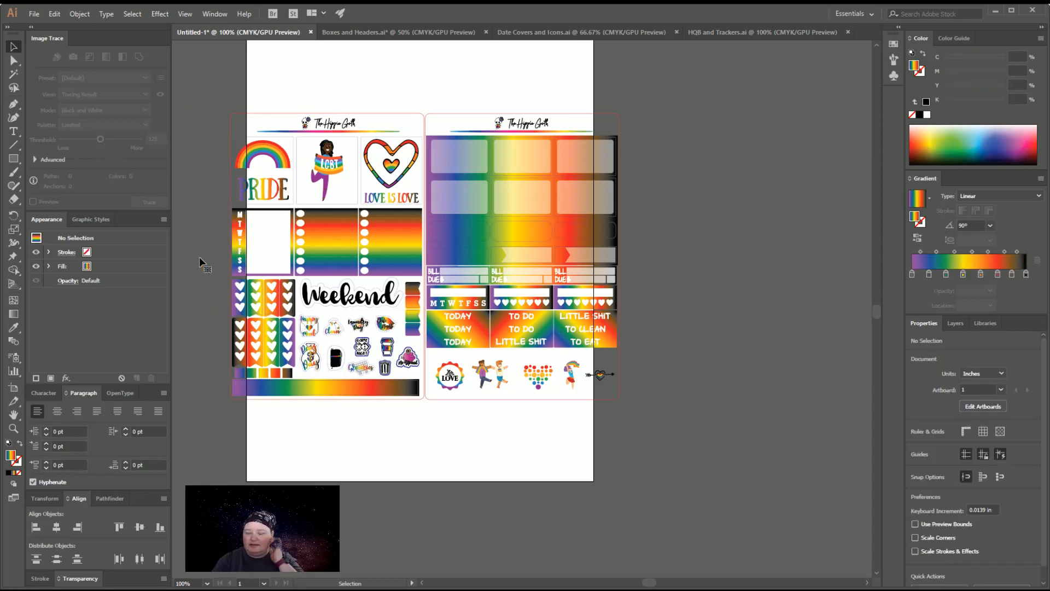